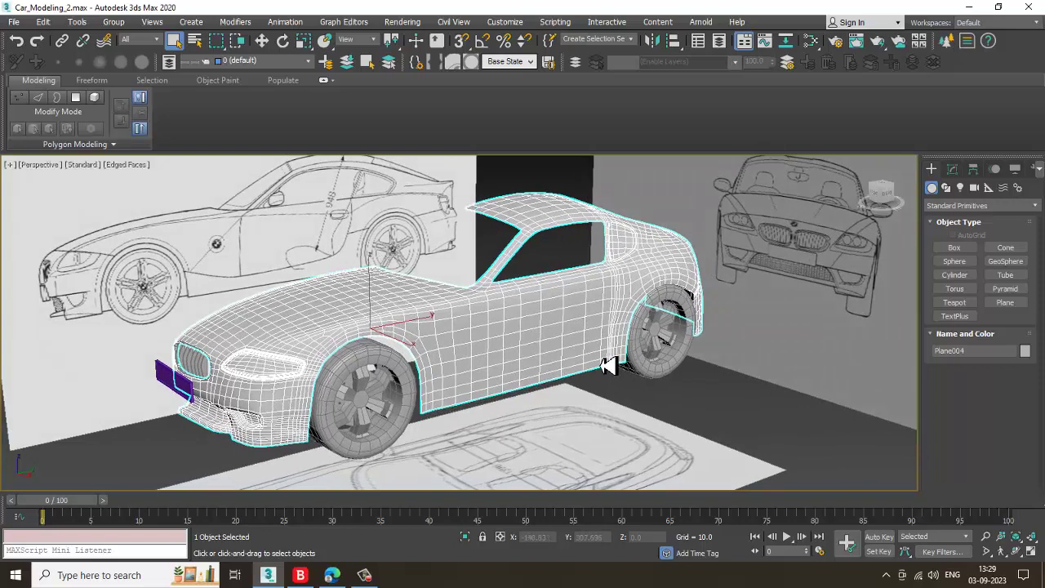
pyautogui.click(367, 580)
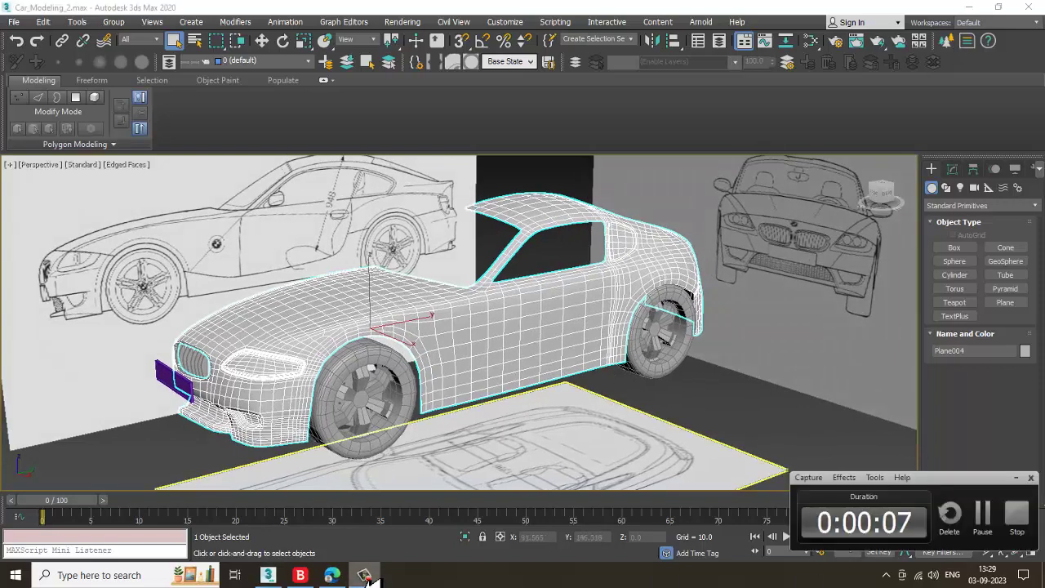
pyautogui.click(367, 580)
pyautogui.keyDown('alt'); pyautogui.moveTo(439, 285); pyautogui.dragTo(446, 291, button='middle'); pyautogui.keyUp('alt')
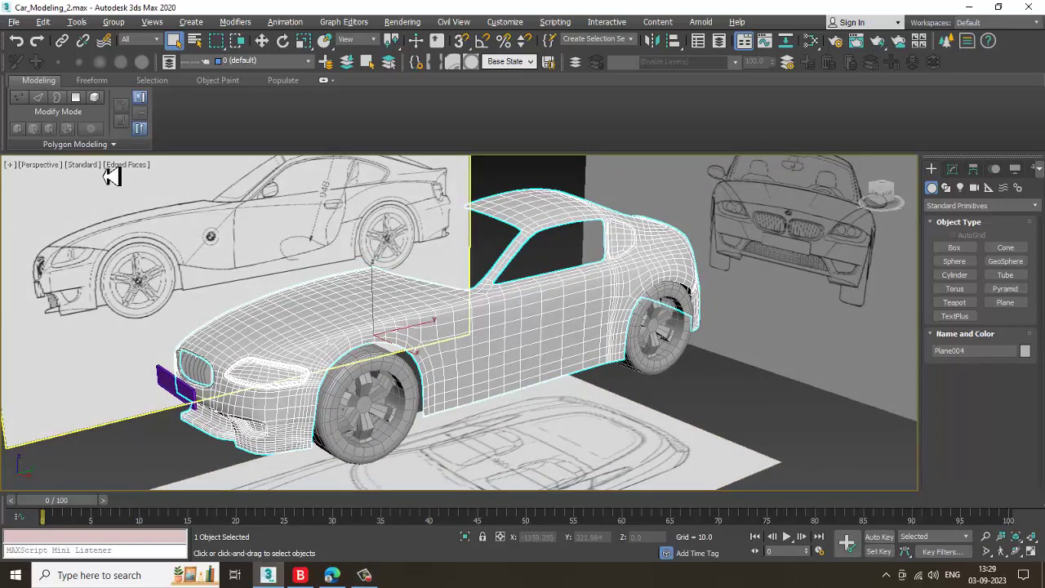
pyautogui.rightClick(583, 312)
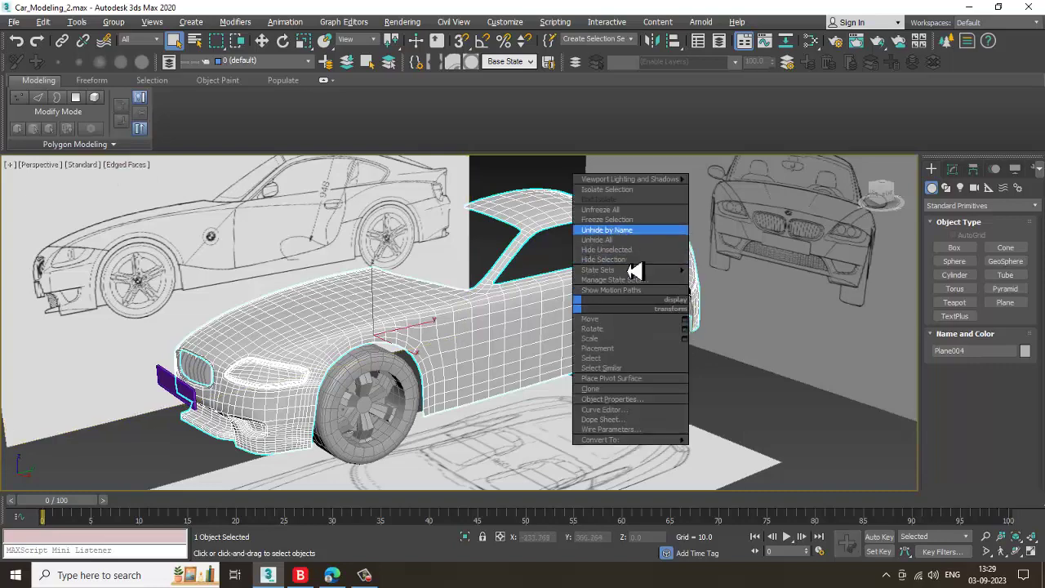
# Switch off the display of the car body's TurboSmooth modifier to show the low-poly base mesh
pyautogui.click(952, 169)
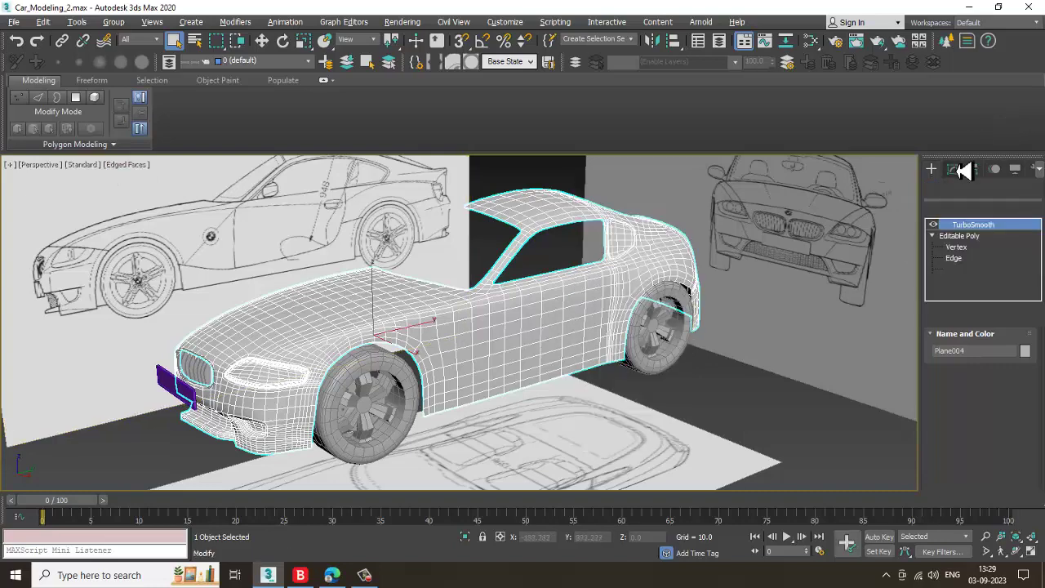
pyautogui.rightClick(482, 330)
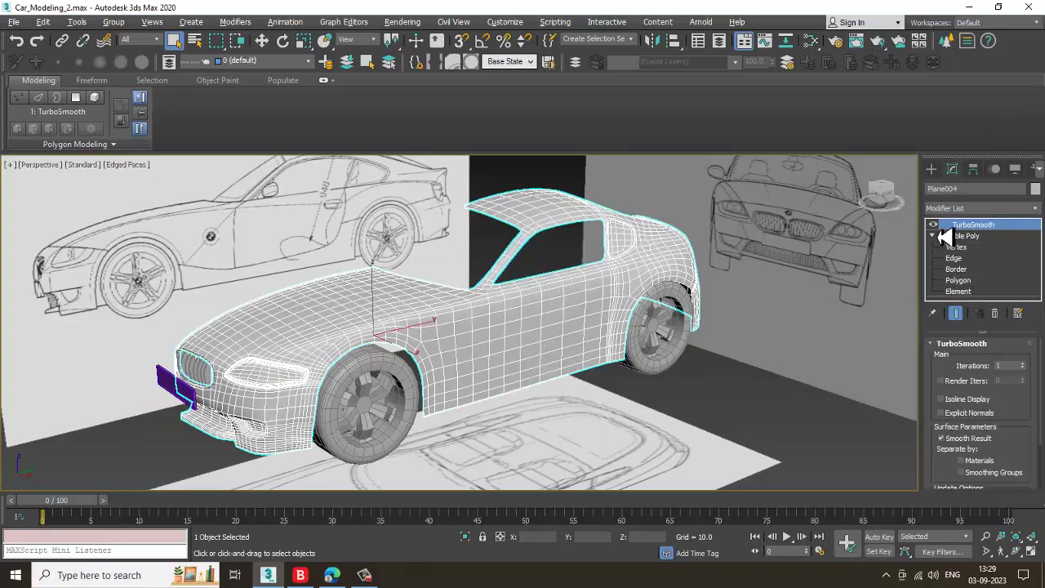
pyautogui.rightClick(525, 329)
pyautogui.click(996, 271)
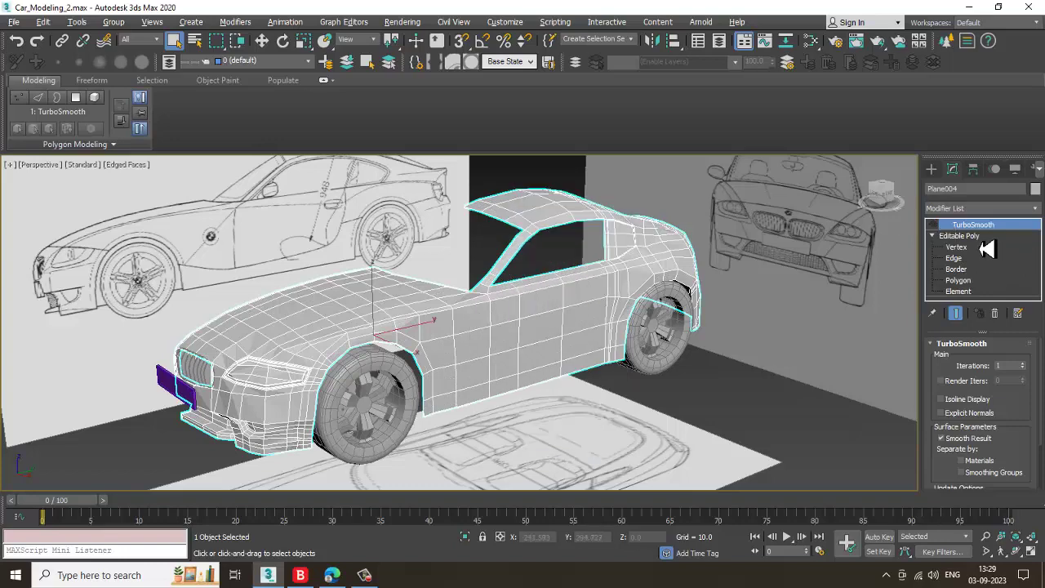
pyautogui.click(985, 236)
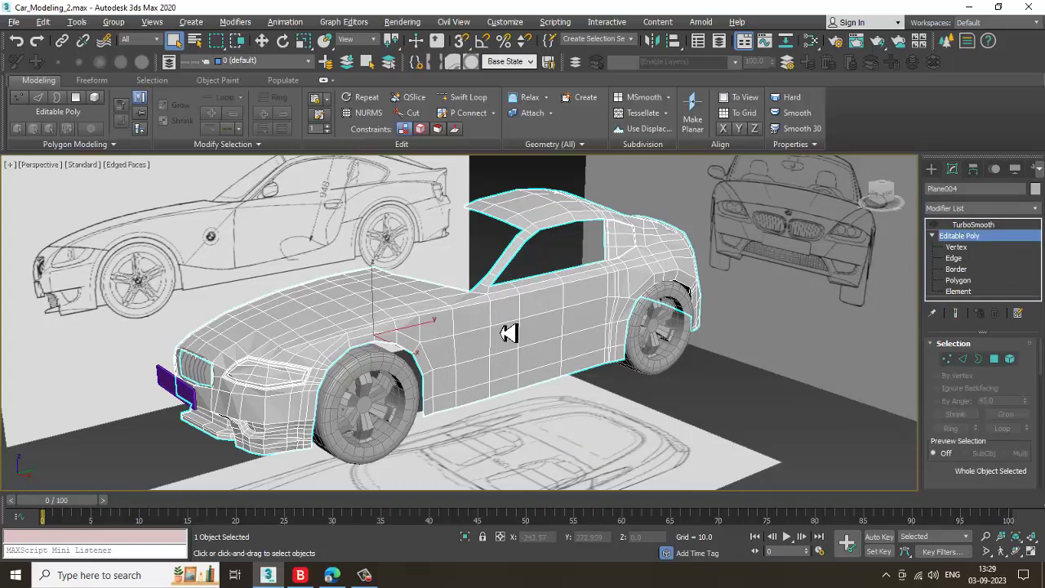
pyautogui.rightClick(500, 323)
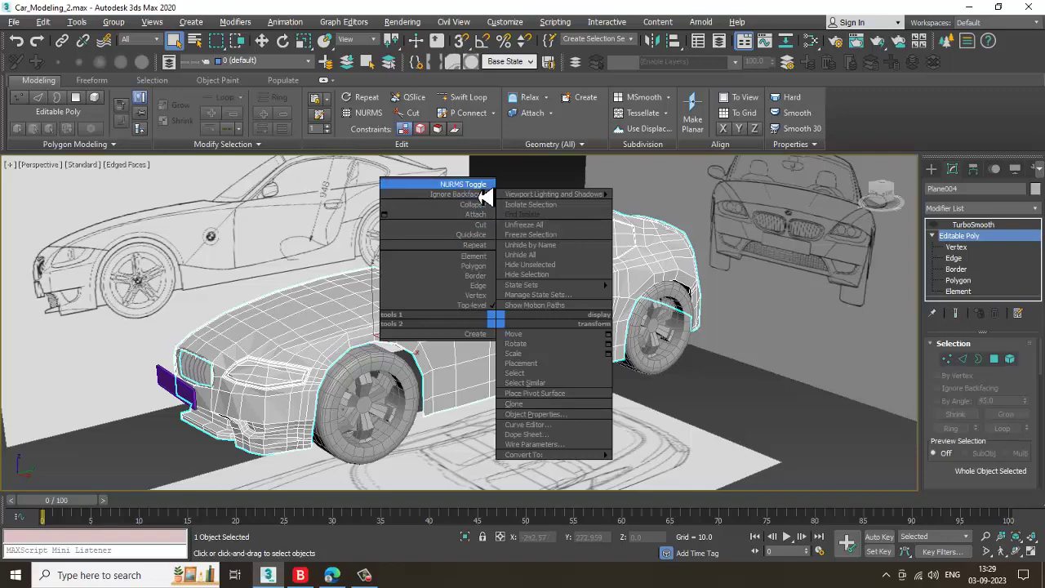
pyautogui.click(754, 400)
pyautogui.moveTo(494, 315)
pyautogui.keyDown('alt'); pyautogui.mouseDown(button='middle')
pyautogui.moveTo(435, 309)
pyautogui.moveTo(499, 317)
pyautogui.mouseUp(button='middle'); pyautogui.keyUp('alt')
pyautogui.click(500, 325)
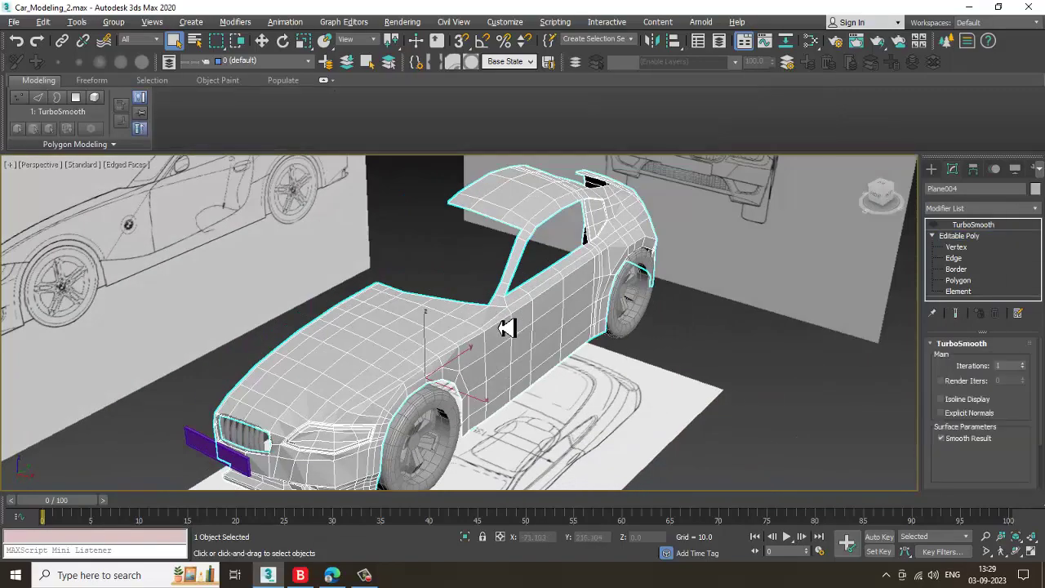
# Compare the hood and front corner of the body mesh with the blueprint in the Top view
pyautogui.hotkey('alt', 'w')
pyautogui.rightClick(270, 240)
pyautogui.hotkey('alt', 'w')
pyautogui.scroll(-2, 337, 246)
pyautogui.scroll(6, 415, 319)
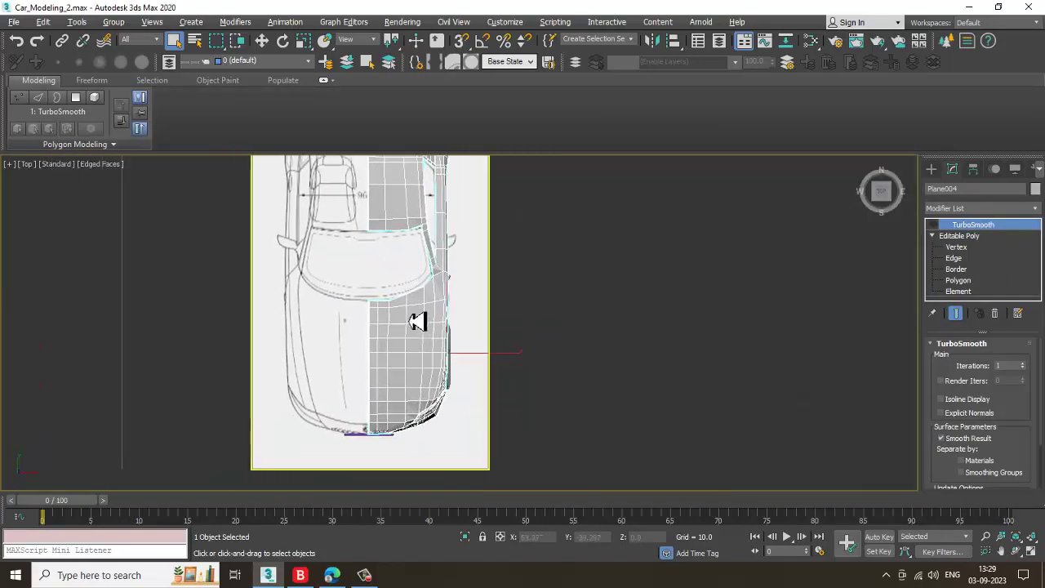
pyautogui.moveTo(423, 310); pyautogui.dragTo(446, 299, button='middle')
pyautogui.scroll(2, 438, 305)
pyautogui.moveTo(441, 362); pyautogui.dragTo(463, 242, button='middle')
pyautogui.scroll(-2, 462, 243)
pyautogui.moveTo(458, 380); pyautogui.dragTo(486, 273, button='middle')
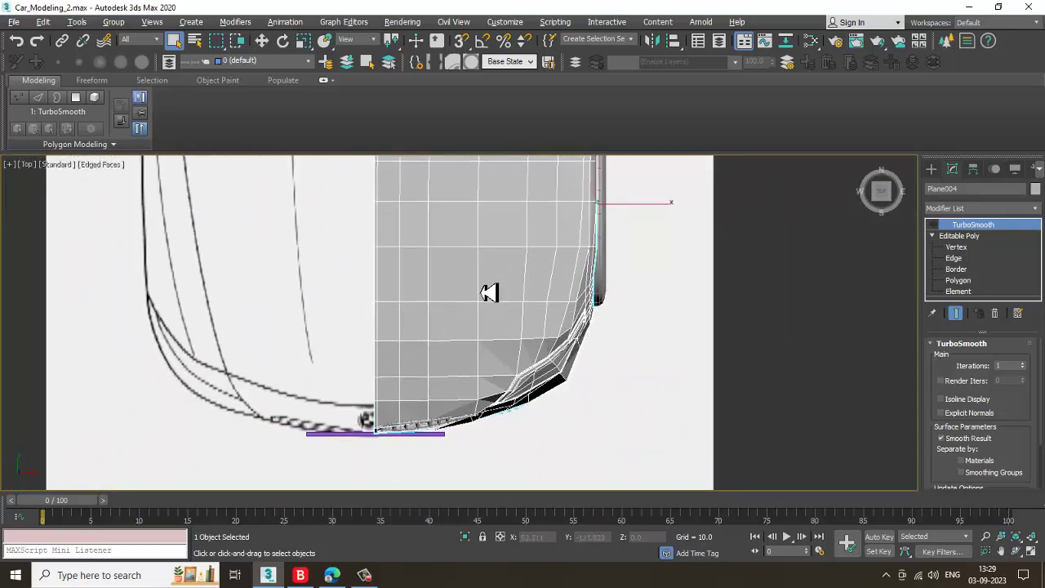
# Check the front fender and door against the side blueprint in the Right view, and inspect the body in Perspective
pyautogui.hotkey('alt', 'w')
pyautogui.rightClick(250, 444)
pyautogui.moveTo(249, 443); pyautogui.dragTo(409, 410, button='middle')
pyautogui.hotkey('alt', 'w')
pyautogui.scroll(-2, 352, 421)
pyautogui.moveTo(302, 420); pyautogui.dragTo(574, 392, button='middle')
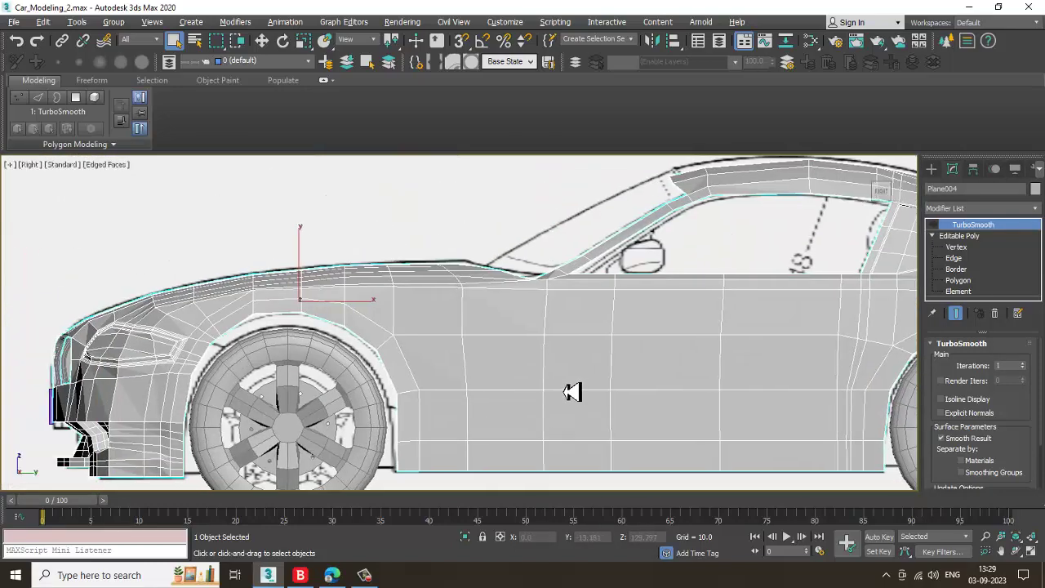
pyautogui.scroll(-2, 519, 362)
pyautogui.scroll(2, 516, 362)
pyautogui.moveTo(400, 364); pyautogui.dragTo(474, 344, button='middle')
pyautogui.moveTo(332, 357); pyautogui.dragTo(387, 353, button='middle')
pyautogui.hotkey('alt', 'w')
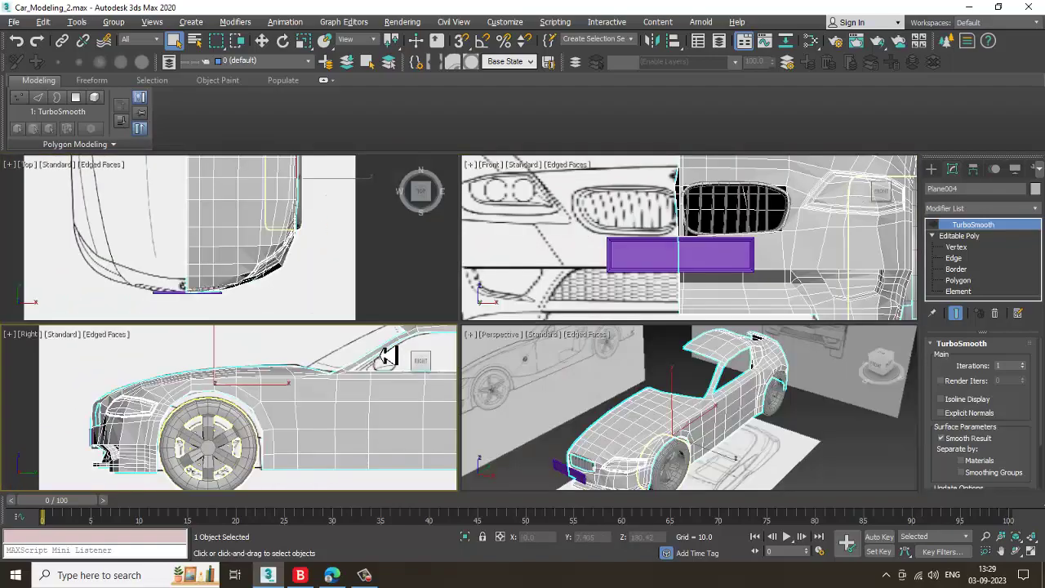
pyautogui.keyDown('alt'); pyautogui.moveTo(679, 400); pyautogui.dragTo(286, 359, button='middle'); pyautogui.keyUp('alt')
pyautogui.hotkey('alt', 'w')
pyautogui.scroll(5, 501, 324)
pyautogui.scroll(-5, 544, 355)
pyautogui.hotkey('alt', 'w')
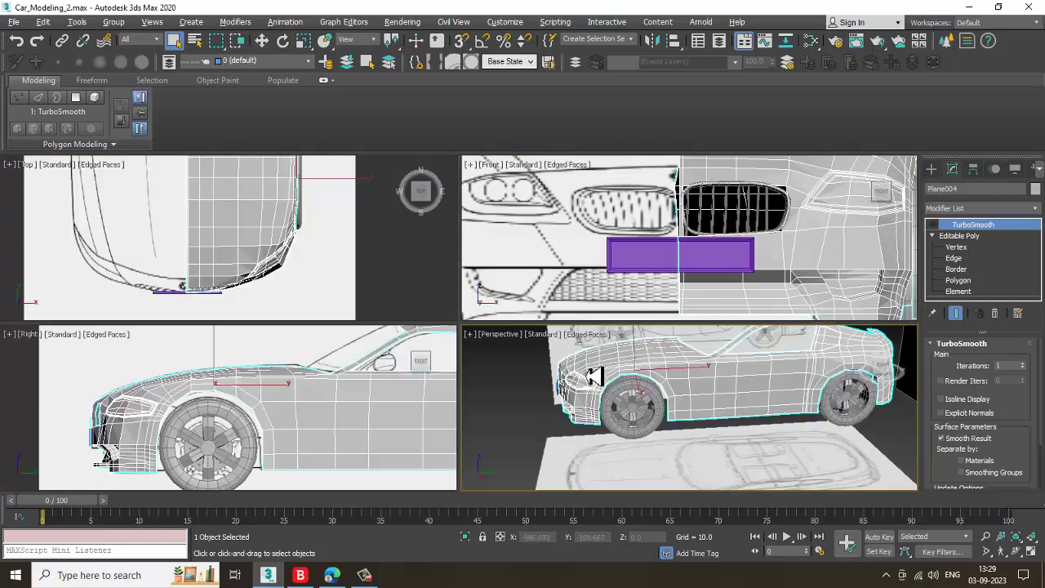
# Delete the TurboSmooth modifier from the car body, leaving only the Editable Poly
pyautogui.scroll(-4, 404, 420)
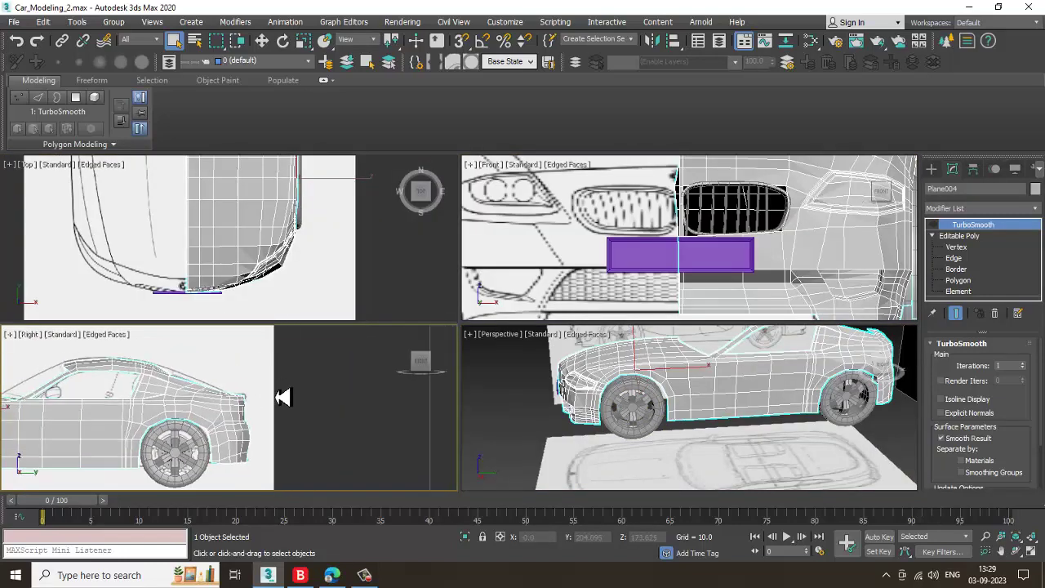
pyautogui.hotkey('alt', 'w')
pyautogui.scroll(3, 482, 381)
pyautogui.scroll(4, 651, 297)
pyautogui.scroll(2, 629, 310)
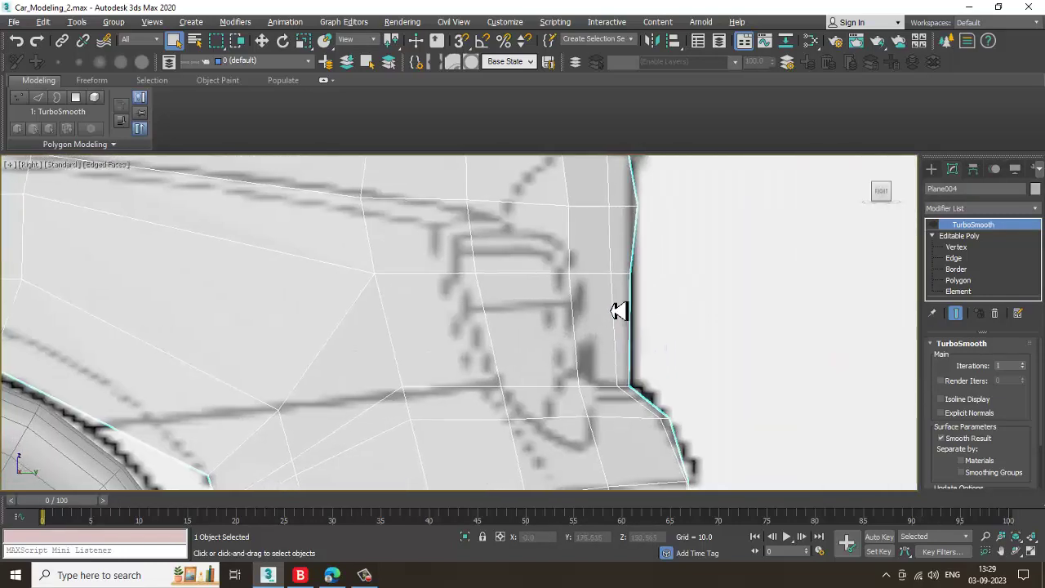
pyautogui.scroll(2, 563, 310)
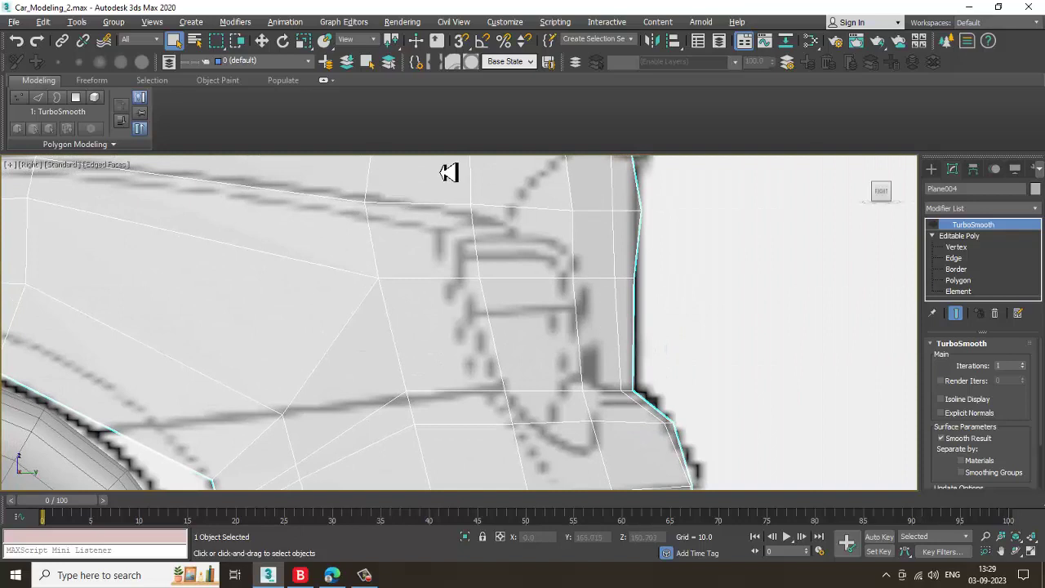
pyautogui.click(970, 235)
pyautogui.click(973, 224)
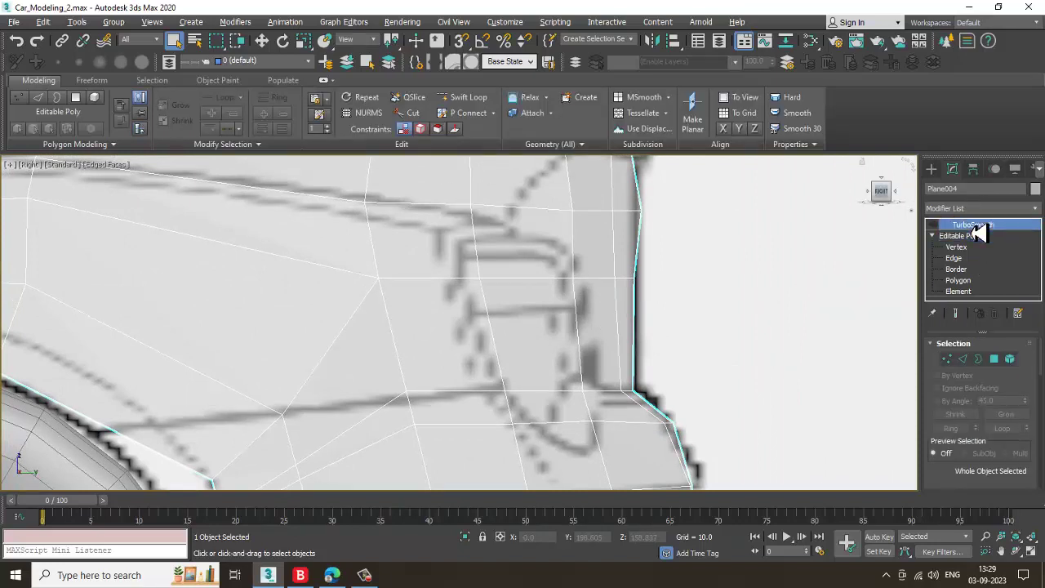
pyautogui.click(996, 315)
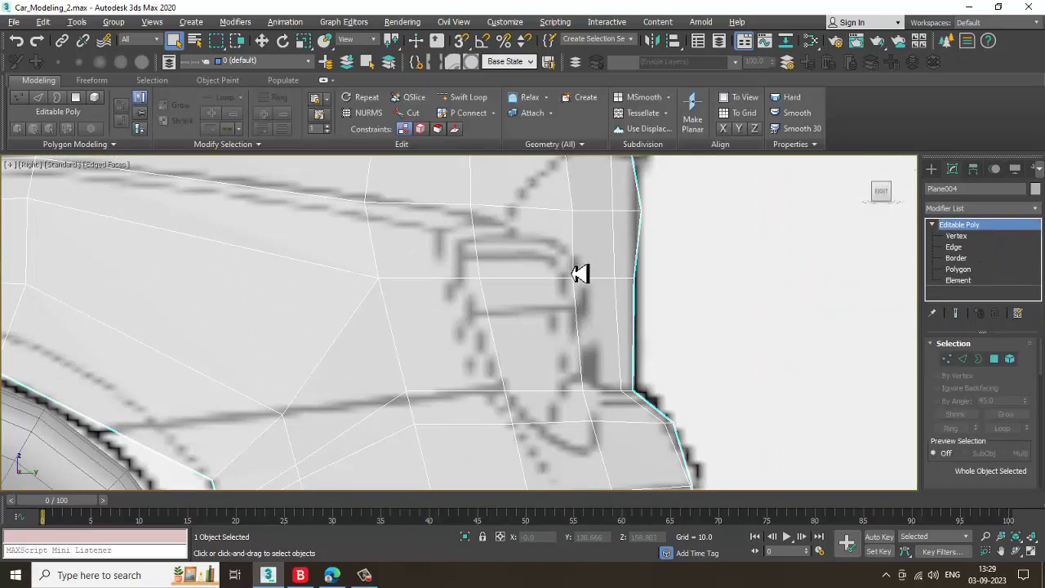
# In the Right view, move the four vertices at the upper rear corner and align the vertex pairs below with the blueprint's tail outline
pyautogui.scroll(2, 575, 273)
pyautogui.scroll(-2, 576, 220)
pyautogui.scroll(-2, 575, 223)
pyautogui.scroll(2, 578, 269)
pyautogui.scroll(-2, 584, 267)
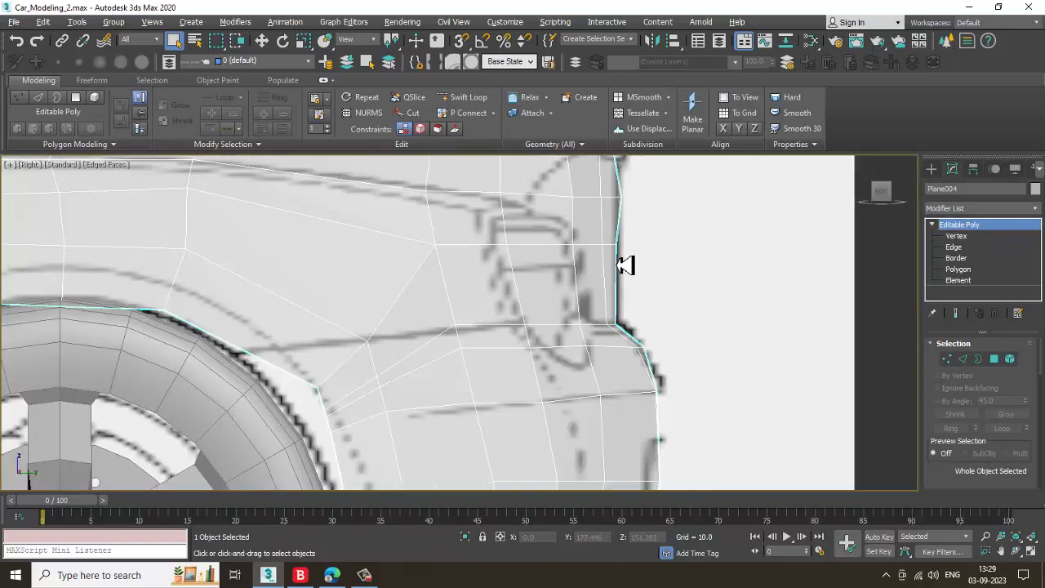
pyautogui.moveTo(619, 266); pyautogui.dragTo(640, 326, button='middle')
pyautogui.moveTo(616, 221); pyautogui.dragTo(622, 275, button='middle')
pyautogui.press('1')
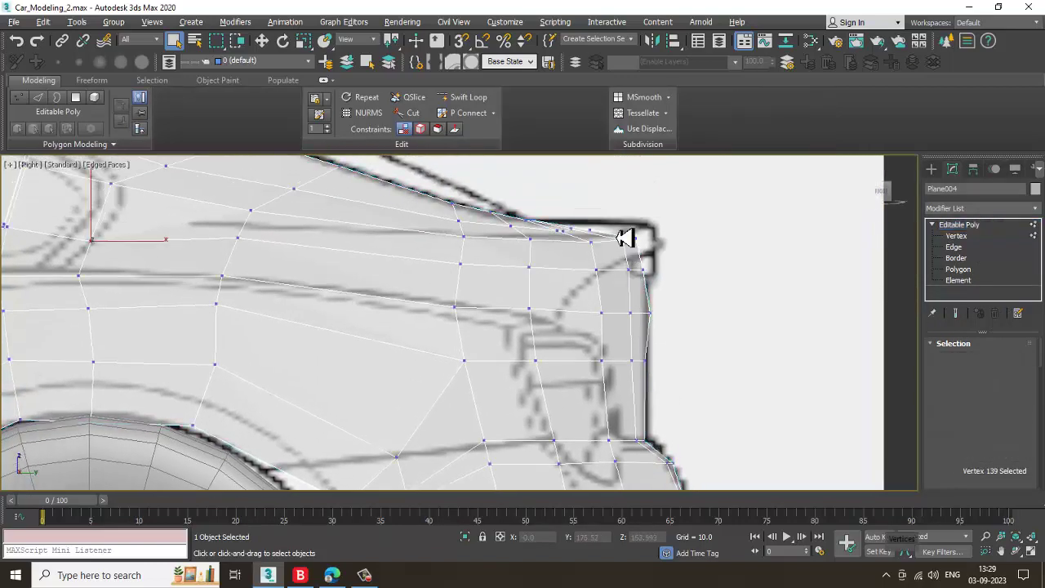
pyautogui.moveTo(669, 277); pyautogui.dragTo(606, 229)
pyautogui.press('w')
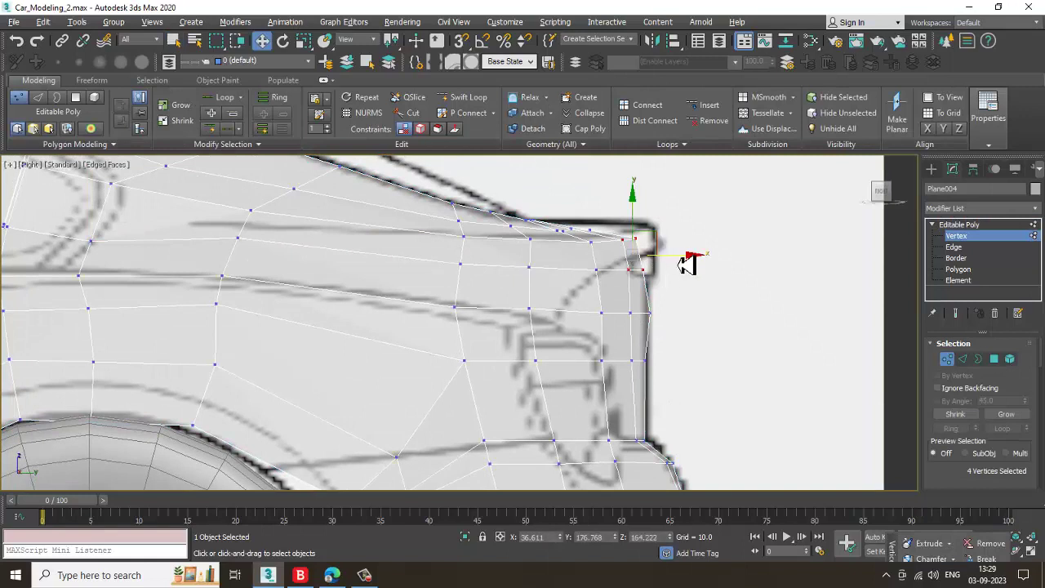
pyautogui.moveTo(680, 256); pyautogui.dragTo(685, 258)
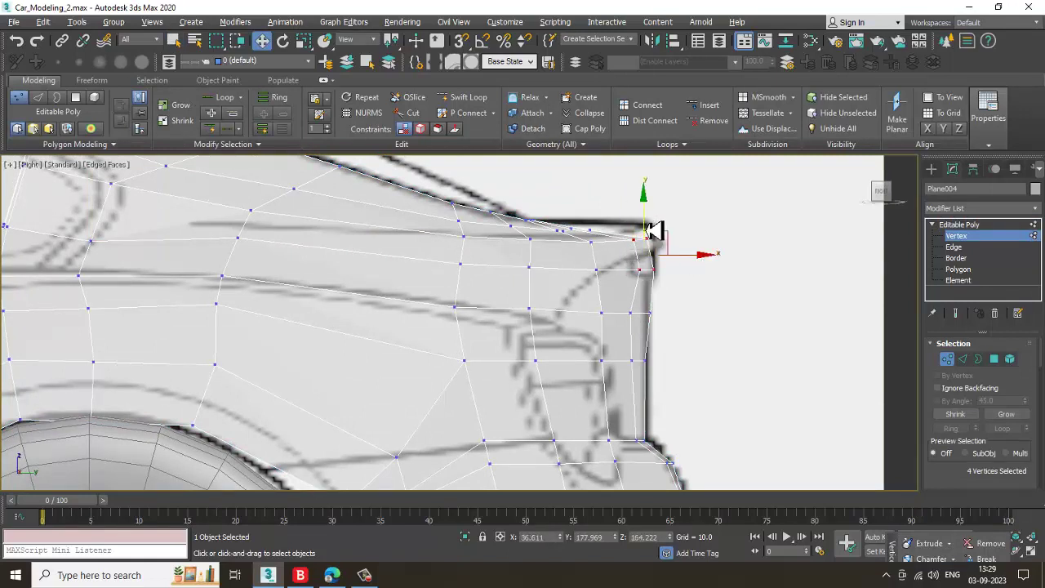
pyautogui.moveTo(647, 228); pyautogui.dragTo(646, 220)
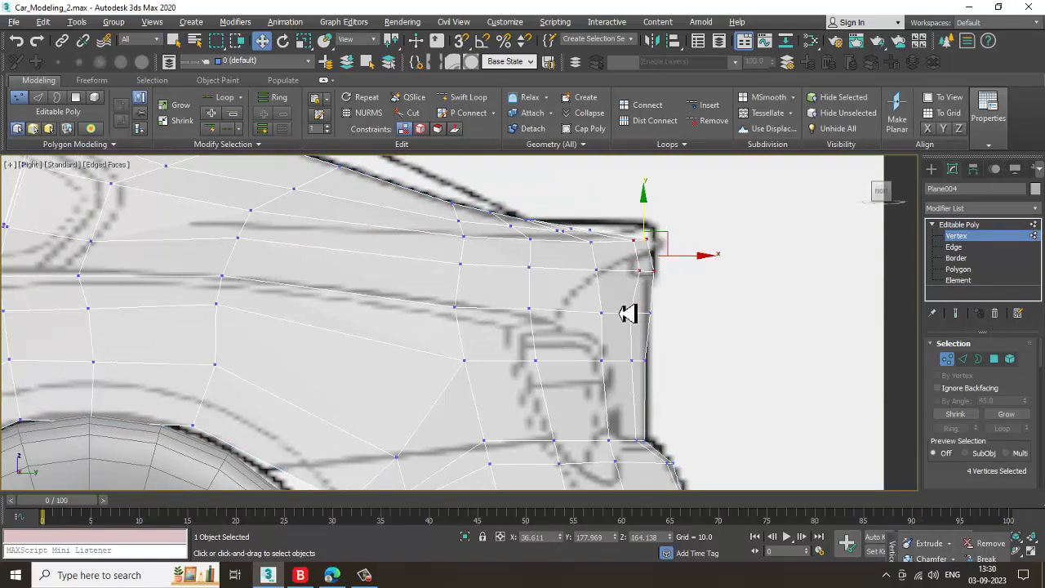
pyautogui.moveTo(618, 305); pyautogui.dragTo(698, 332)
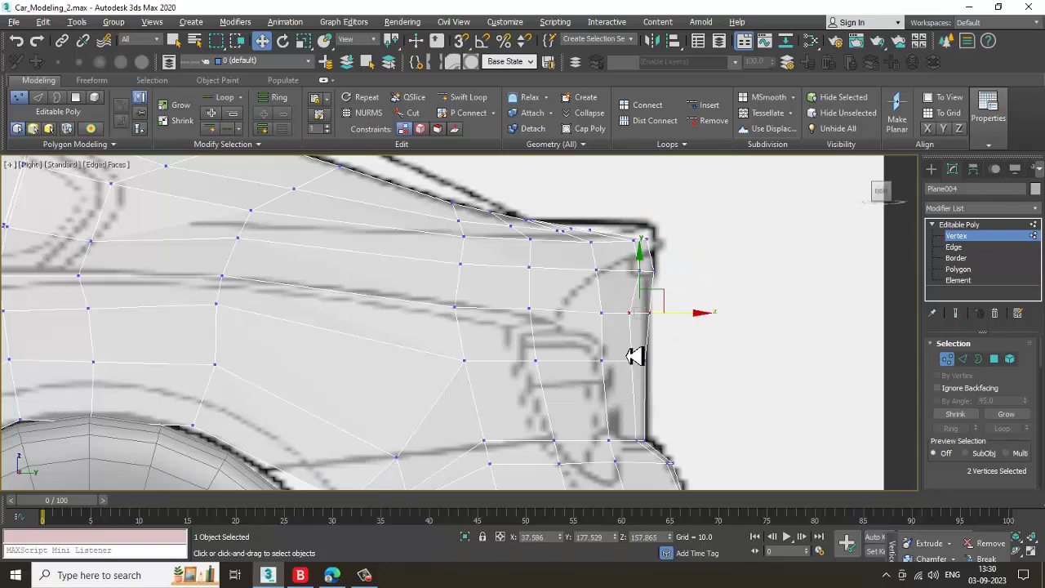
pyautogui.moveTo(623, 347); pyautogui.dragTo(687, 369)
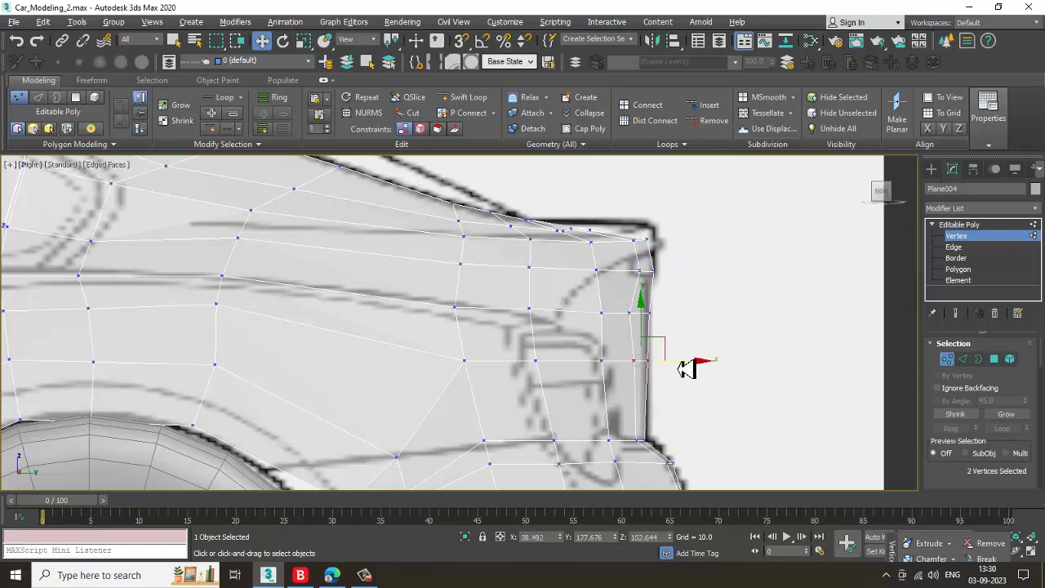
# Raise the two vertices at the rear end of the side roof strip onto the blueprint line, at Z about 184.98
pyautogui.moveTo(658, 326); pyautogui.dragTo(645, 355, button='middle')
pyautogui.scroll(3, 616, 289)
pyautogui.moveTo(604, 249); pyautogui.dragTo(670, 346, button='middle')
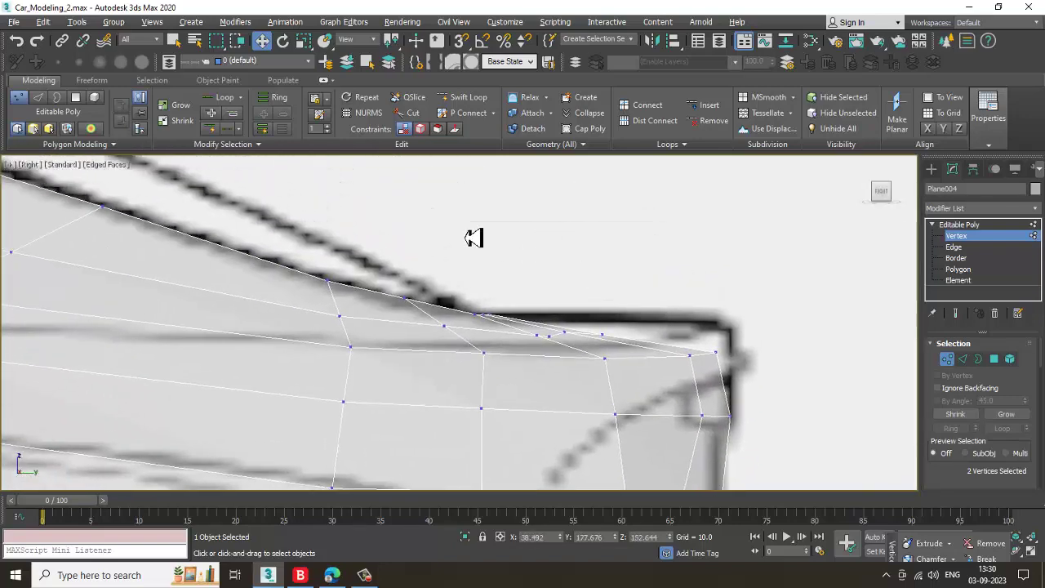
pyautogui.scroll(-5, 473, 237)
pyautogui.scroll(8, 462, 273)
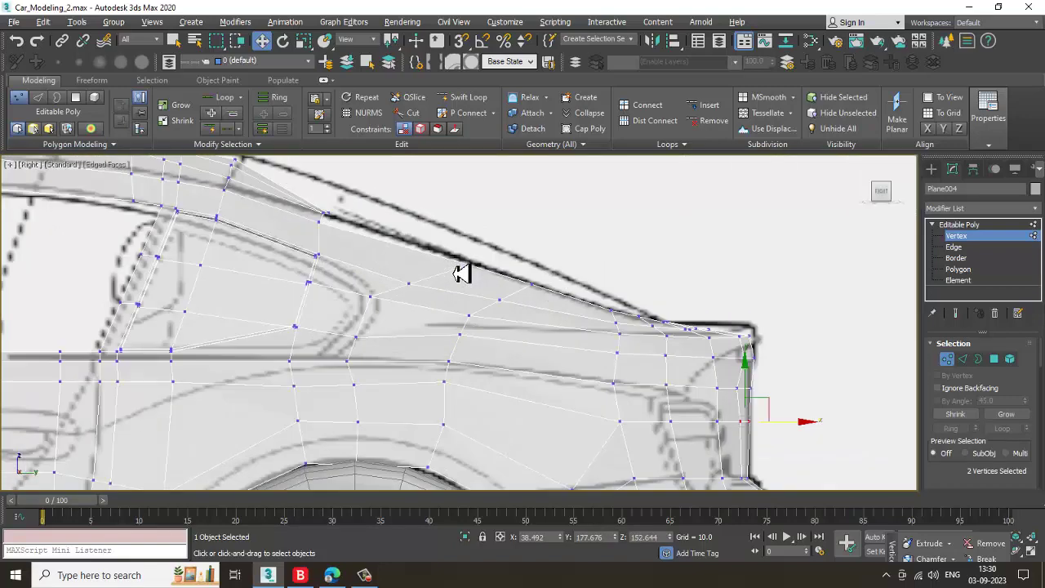
pyautogui.click(454, 310)
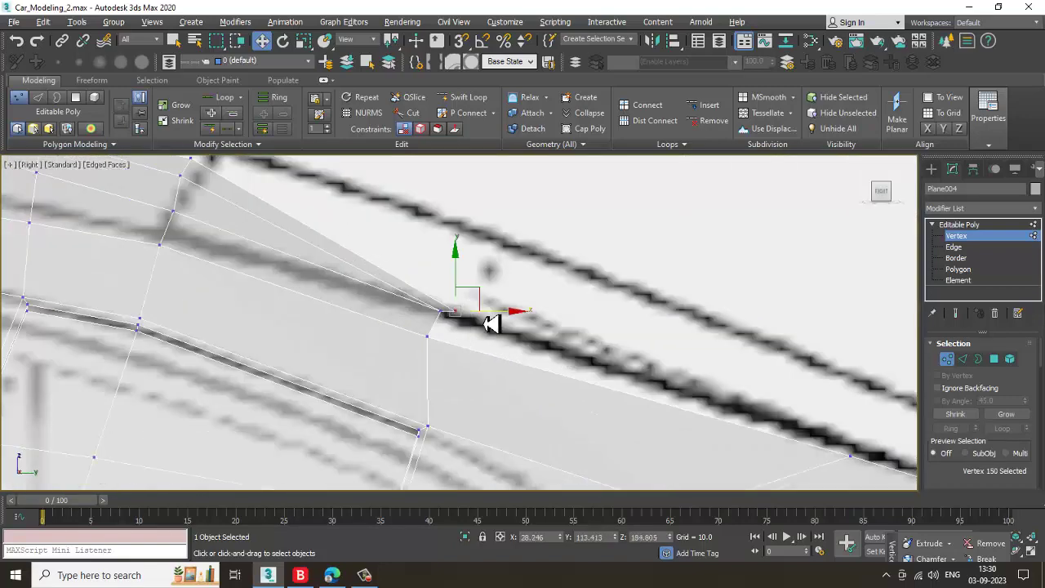
pyautogui.moveTo(489, 297); pyautogui.dragTo(454, 315)
pyautogui.hotkey('alt', 'w')
pyautogui.middleClick(665, 384)
pyautogui.hotkey('alt', 'w')
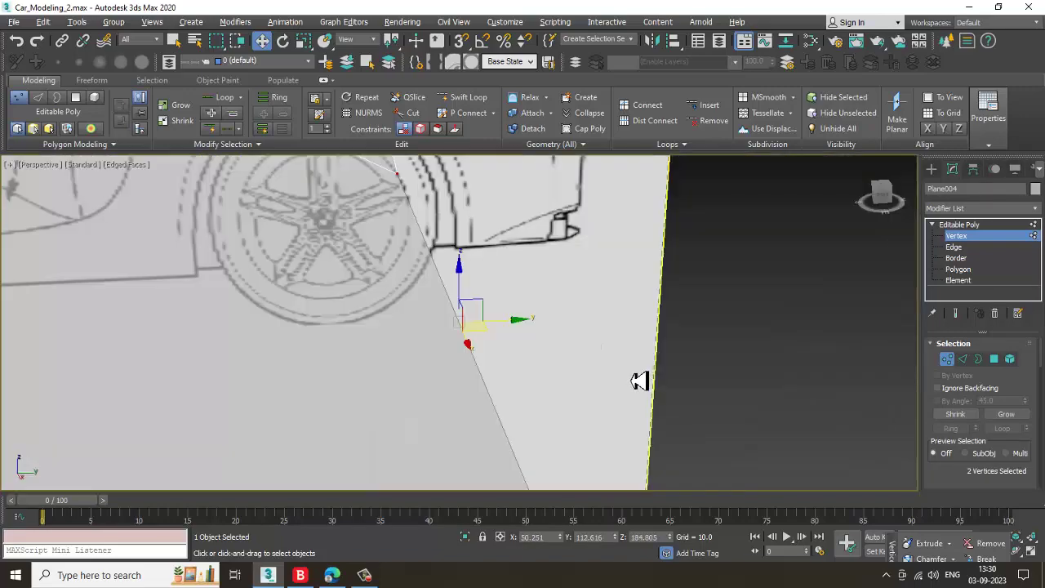
pyautogui.scroll(-5, 632, 381)
pyautogui.keyDown('alt'); pyautogui.moveTo(632, 381); pyautogui.dragTo(684, 365, button='middle'); pyautogui.keyUp('alt')
pyautogui.scroll(4, 569, 387)
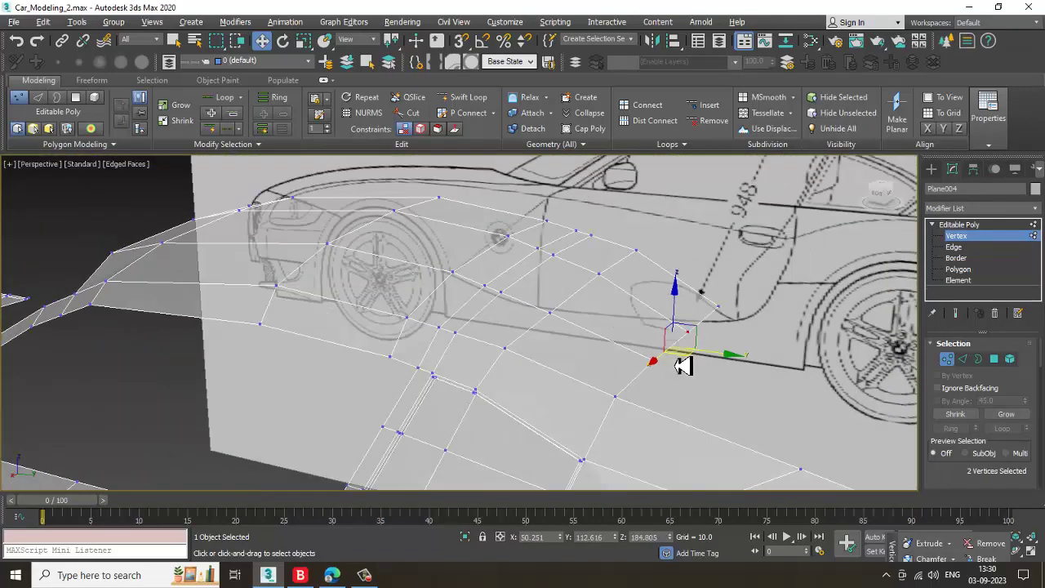
pyautogui.hotkey('alt', 'w')
pyautogui.hotkey('alt', 'w')
pyautogui.moveTo(343, 393)
pyautogui.mouseDown(button='middle')
pyautogui.moveTo(316, 381)
pyautogui.moveTo(349, 377)
pyautogui.mouseUp(button='middle')
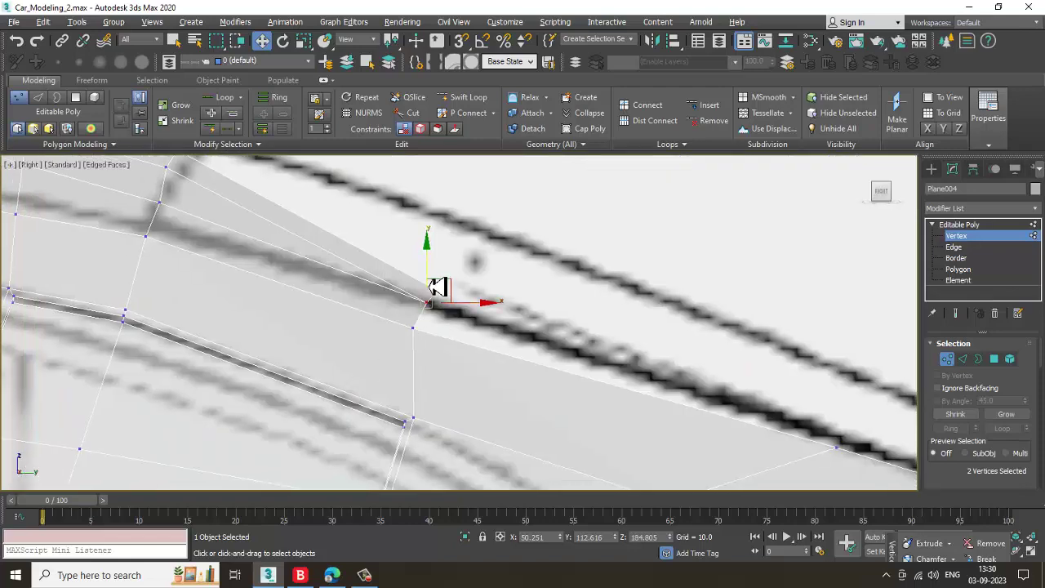
pyautogui.moveTo(429, 286); pyautogui.dragTo(430, 284)
# Examine the roof and rear side window vertices against the side blueprint, checking the body in Perspective too
pyautogui.scroll(-3, 430, 284)
pyautogui.moveTo(430, 284); pyautogui.dragTo(627, 368, button='middle')
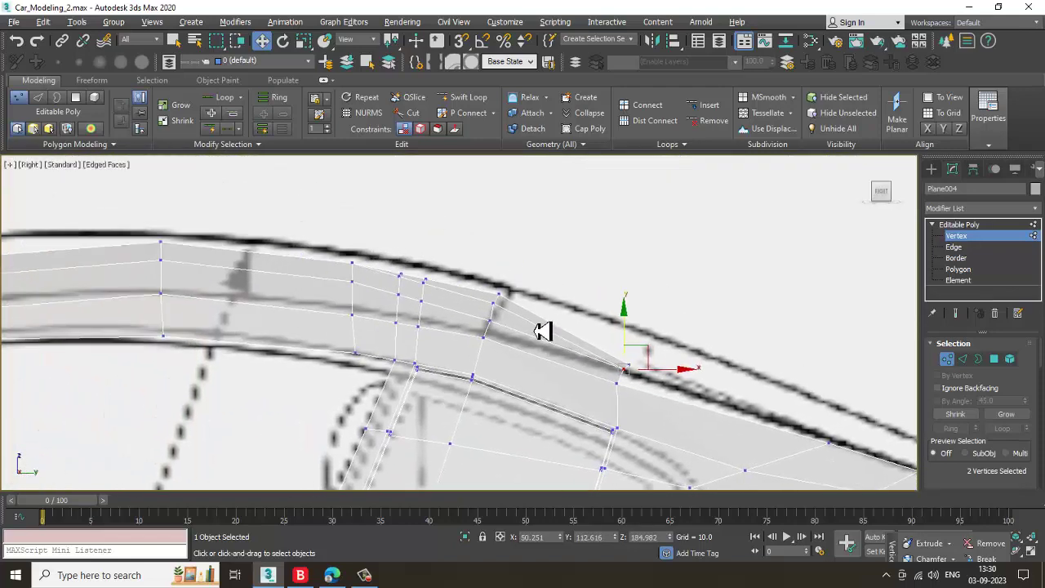
pyautogui.moveTo(377, 290); pyautogui.dragTo(466, 332, button='middle')
pyautogui.hotkey('alt', 'w')
pyautogui.middleClick(725, 406)
pyautogui.hotkey('alt', 'w')
pyautogui.scroll(-4, 676, 392)
pyautogui.hotkey('alt', 'w')
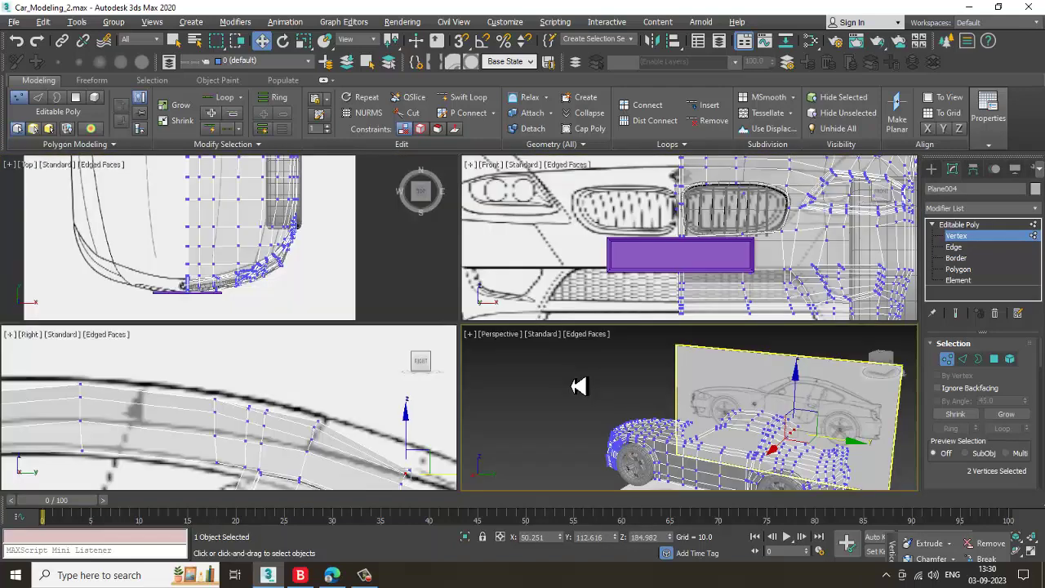
pyautogui.moveTo(315, 422); pyautogui.dragTo(285, 415, button='middle')
pyautogui.hotkey('alt', 'w')
pyautogui.scroll(-3, 357, 242)
pyautogui.moveTo(671, 483); pyautogui.dragTo(538, 300, button='middle')
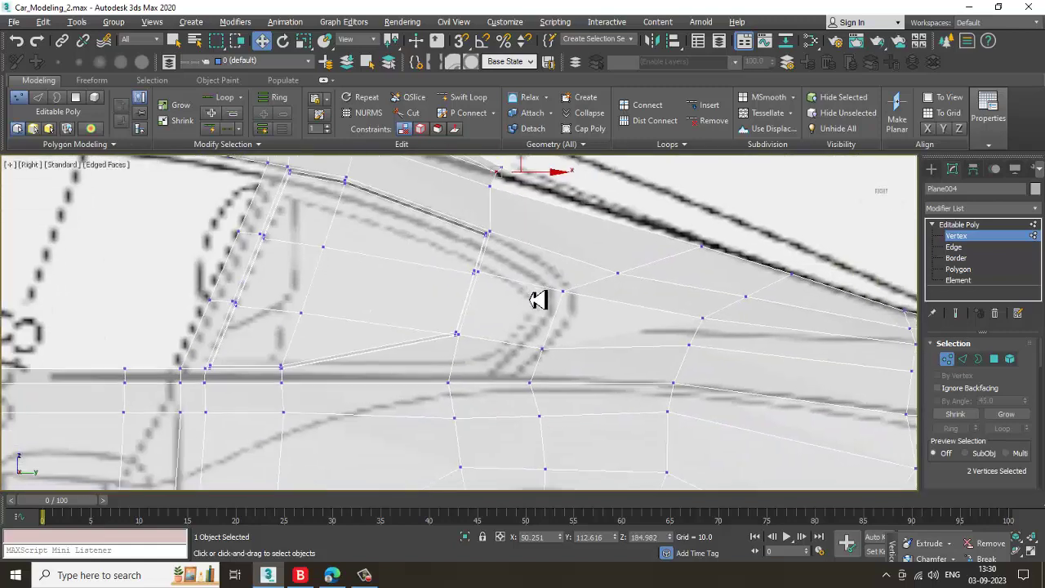
# Cut an edge line along the tail light's upper outline on the rear fender, running back to the body's rear edge
pyautogui.scroll(-3, 538, 299)
pyautogui.moveTo(593, 332); pyautogui.dragTo(530, 300, button='middle')
pyautogui.moveTo(608, 373); pyautogui.dragTo(515, 318, button='middle')
pyautogui.scroll(3, 576, 354)
pyautogui.moveTo(908, 437); pyautogui.dragTo(705, 352, button='middle')
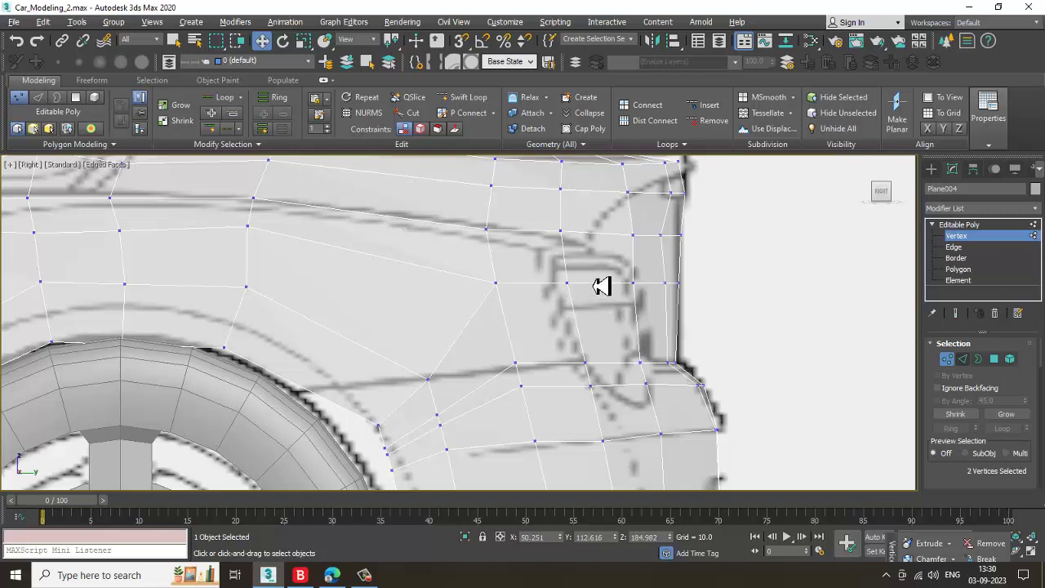
pyautogui.press('4')
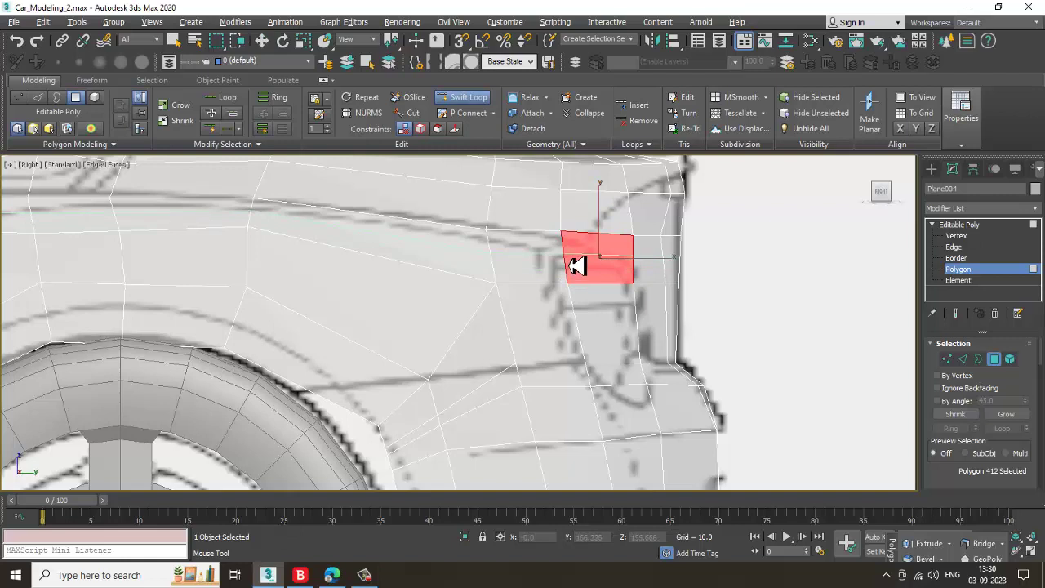
pyautogui.rightClick(841, 298)
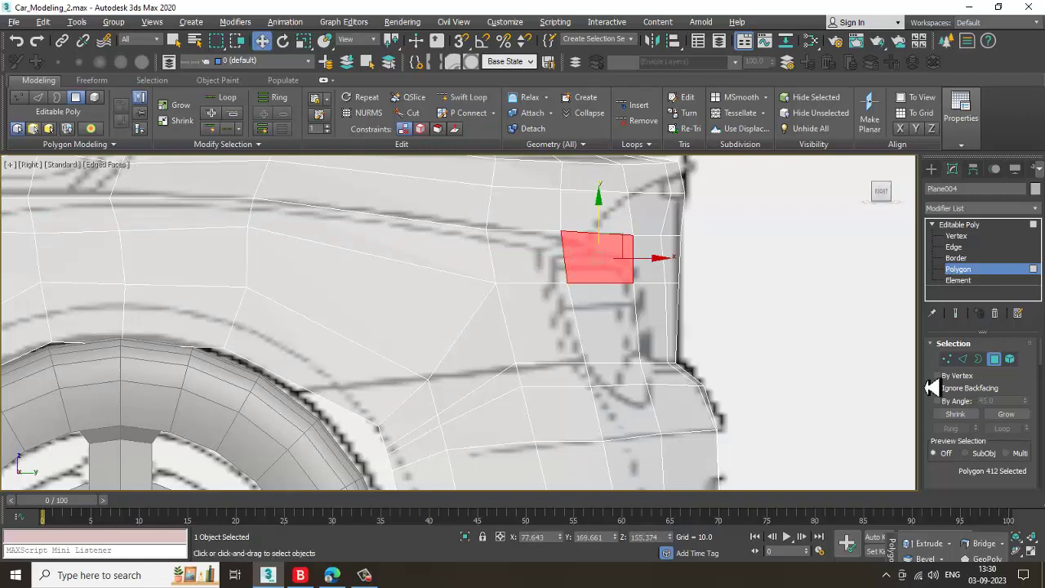
pyautogui.click(994, 225)
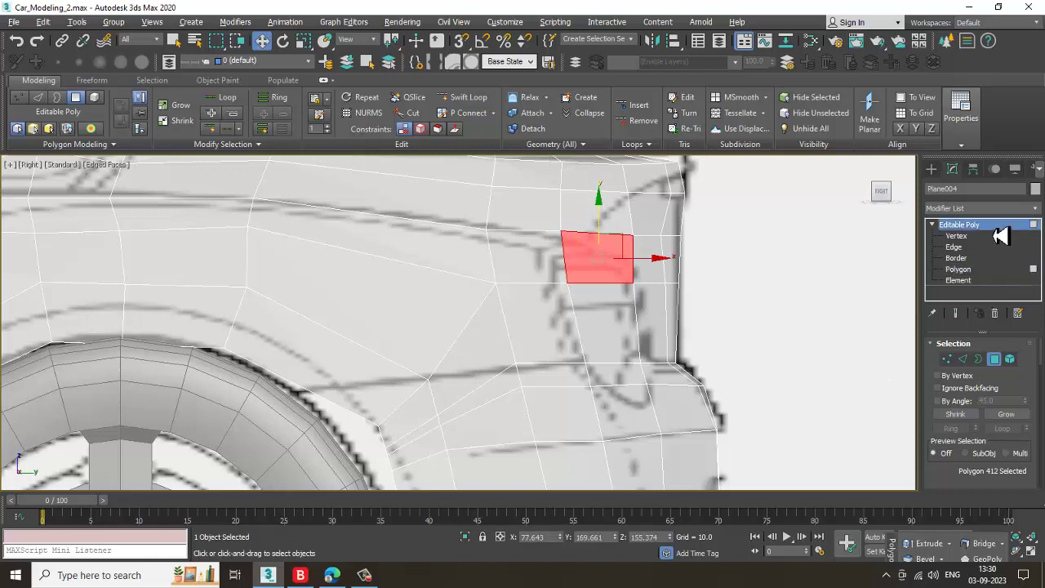
pyautogui.rightClick(614, 275)
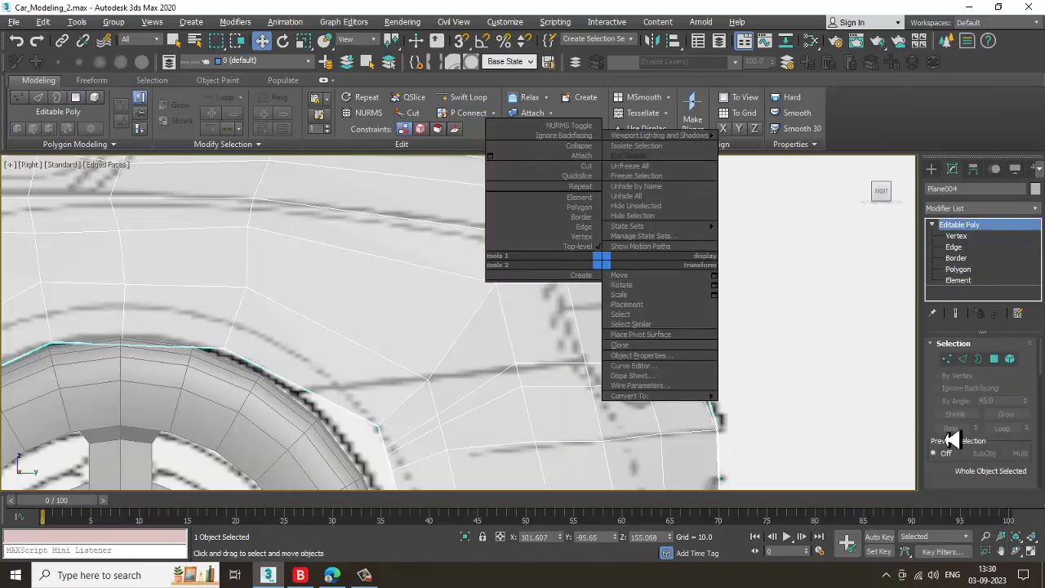
pyautogui.click(572, 167)
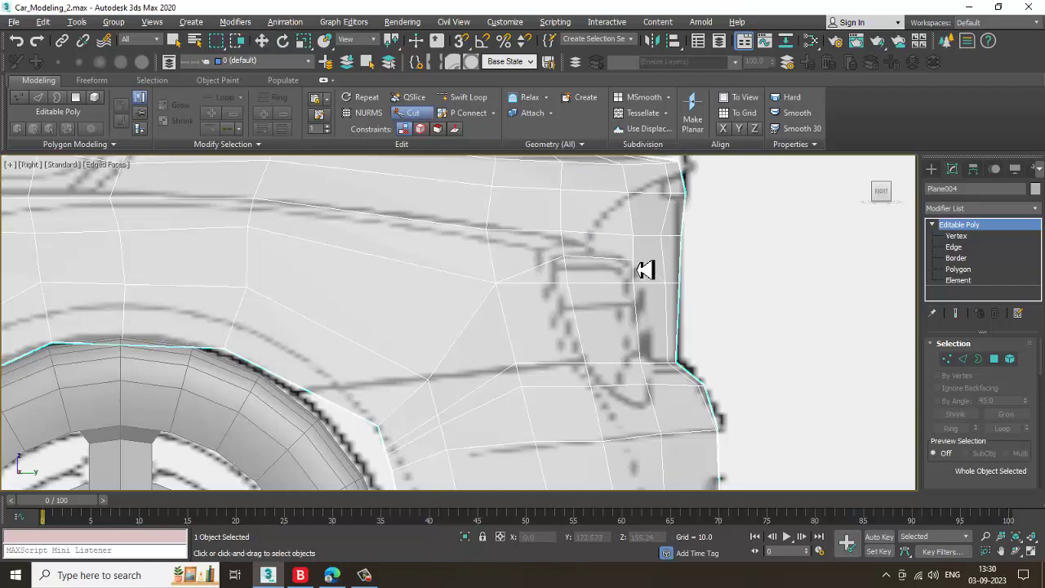
pyautogui.rightClick(691, 278)
# Examine the new cut around the rear corner in the Perspective view at vertex and edge level
pyautogui.hotkey('alt', 'w')
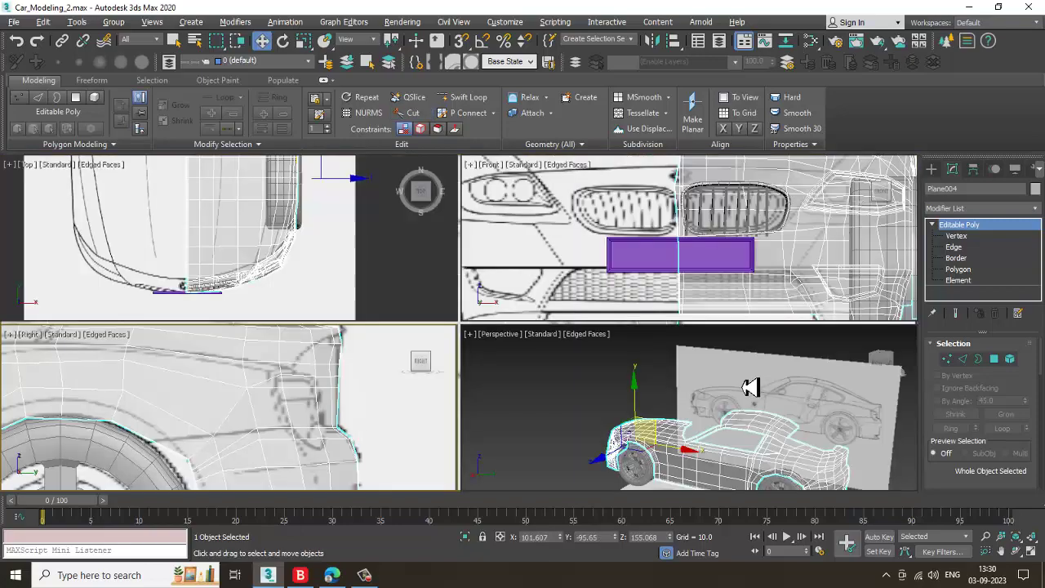
pyautogui.middleClick(745, 420)
pyautogui.hotkey('alt', 'w')
pyautogui.keyDown('alt'); pyautogui.moveTo(744, 427); pyautogui.dragTo(596, 333, button='middle'); pyautogui.keyUp('alt')
pyautogui.scroll(3, 609, 324)
pyautogui.scroll(4, 608, 325)
pyautogui.scroll(2, 597, 329)
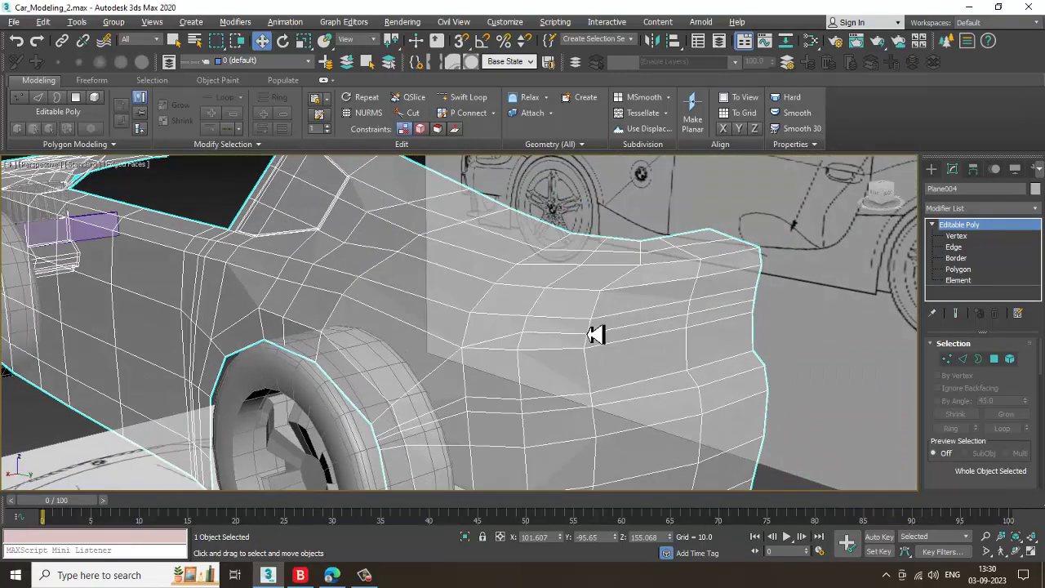
pyautogui.press('1')
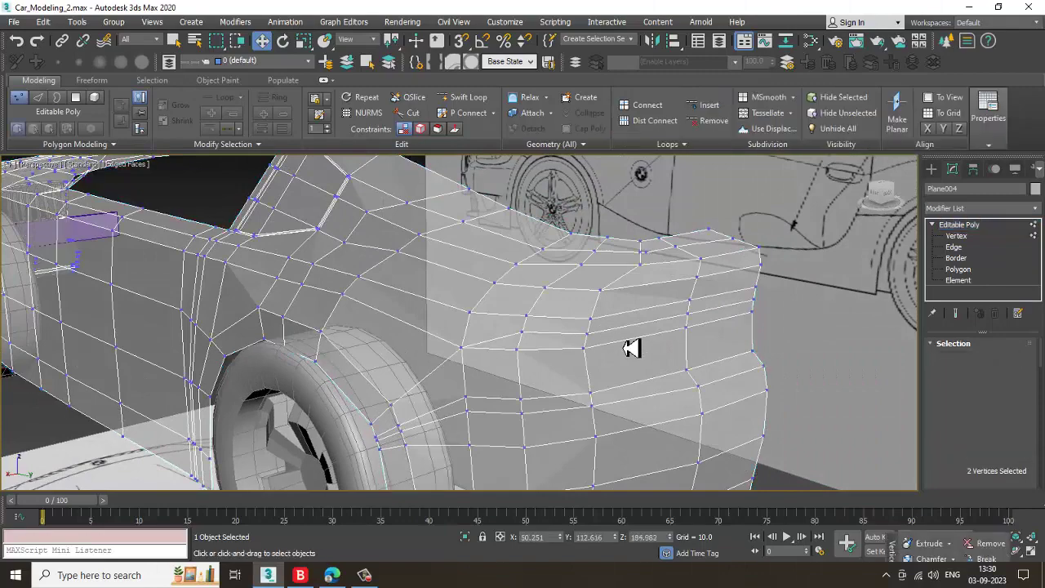
pyautogui.press('2')
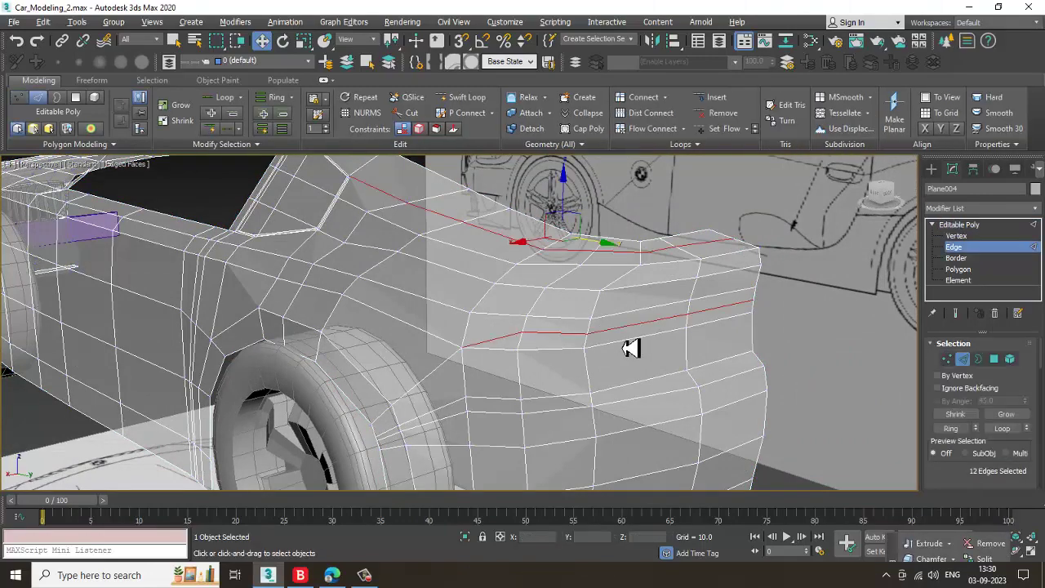
pyautogui.keyDown('alt'); pyautogui.moveTo(631, 348); pyautogui.dragTo(678, 343, button='middle'); pyautogui.keyUp('alt')
# In the Right view, shift the two vertices along the tail light's front edge forward onto the blueprint outline
pyautogui.hotkey('alt', 'w')
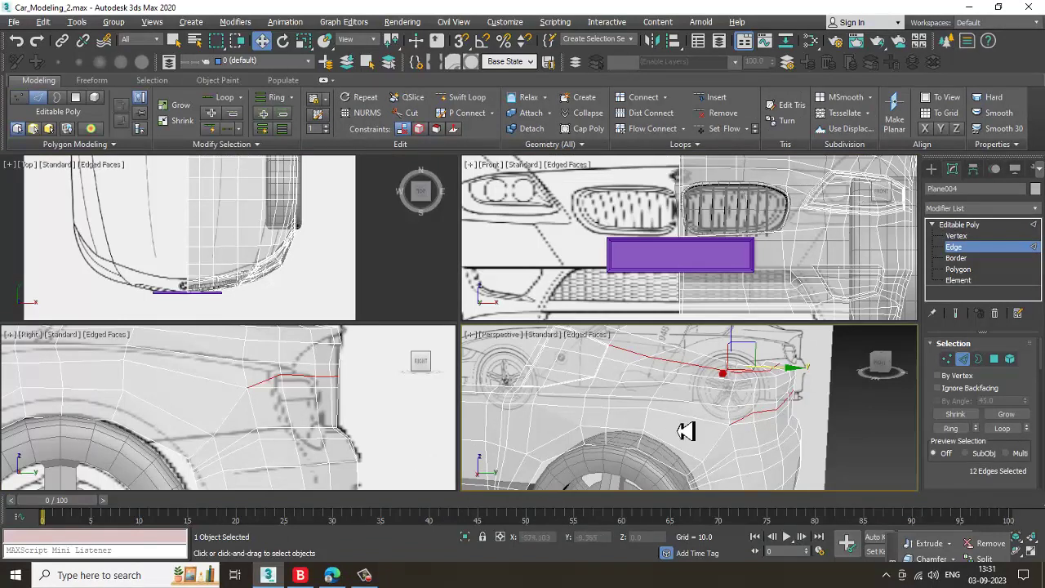
pyautogui.moveTo(383, 424); pyautogui.dragTo(378, 422, button='middle')
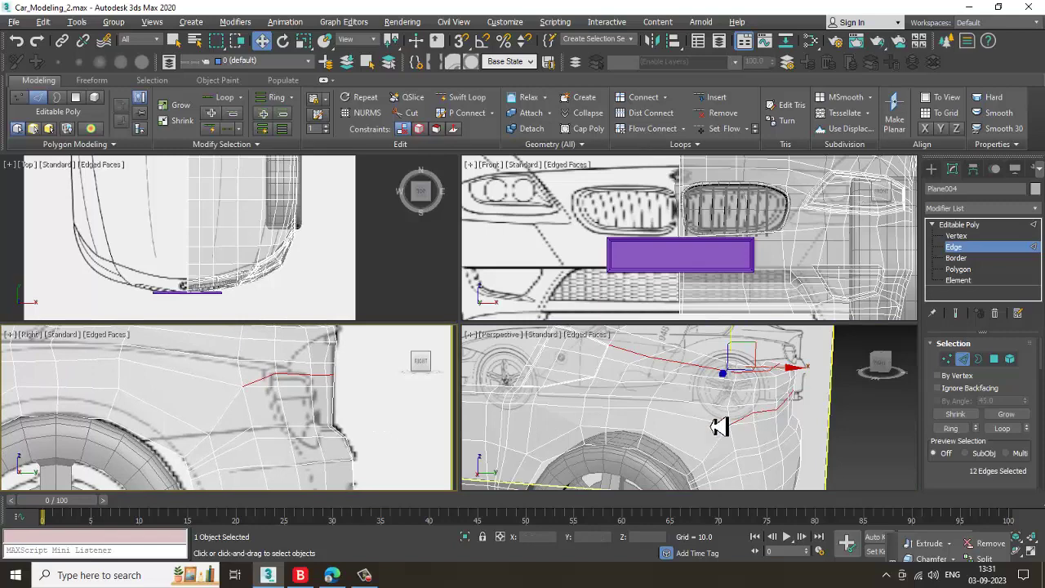
pyautogui.moveTo(297, 415); pyautogui.dragTo(285, 413, button='middle')
pyautogui.hotkey('alt', 'w')
pyautogui.scroll(2, 591, 341)
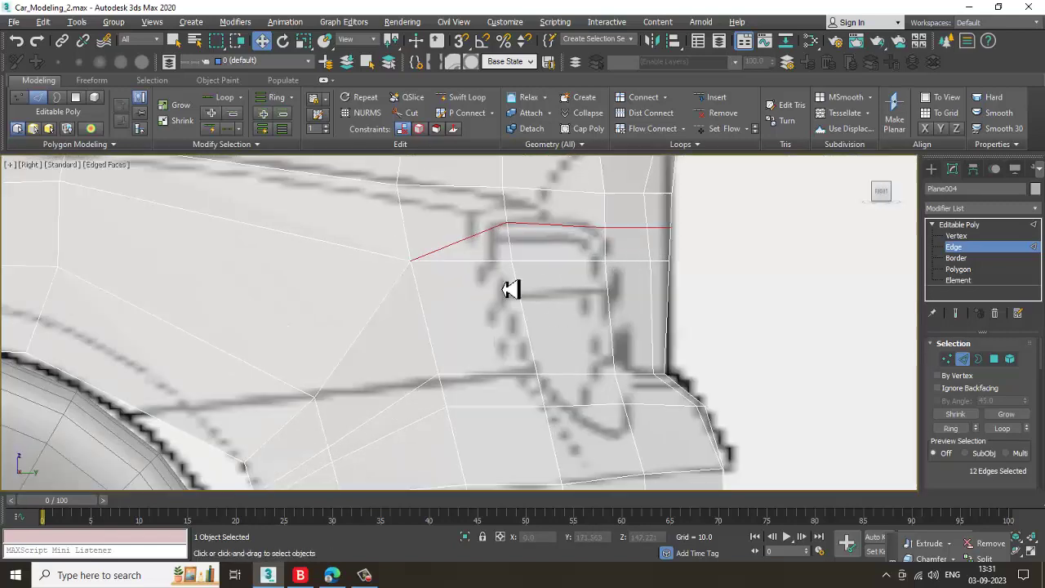
pyautogui.press('1')
pyautogui.click(510, 261)
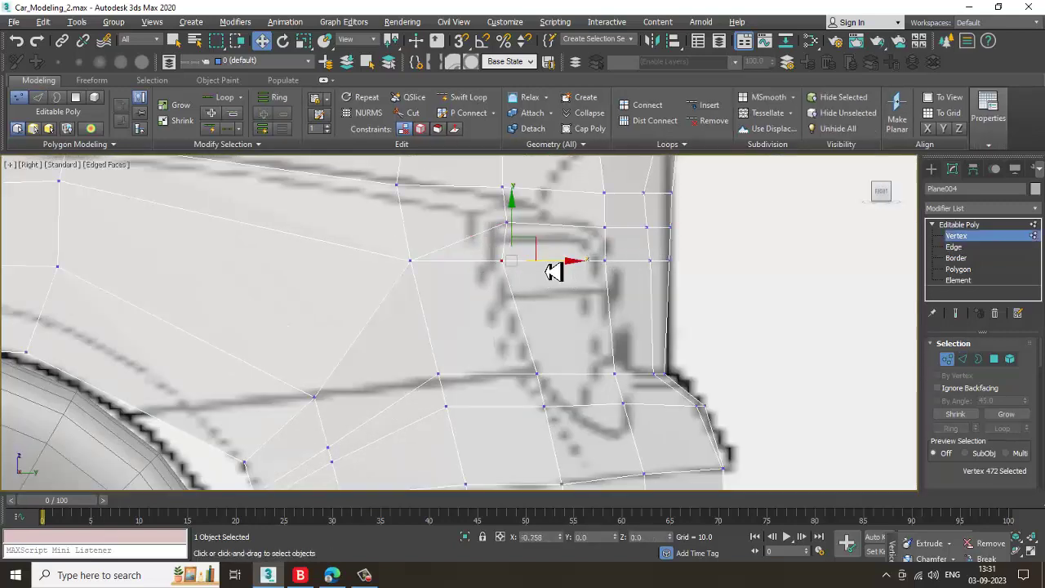
pyautogui.moveTo(541, 260); pyautogui.dragTo(529, 260)
pyautogui.click(536, 374)
pyautogui.moveTo(580, 383); pyautogui.dragTo(573, 383)
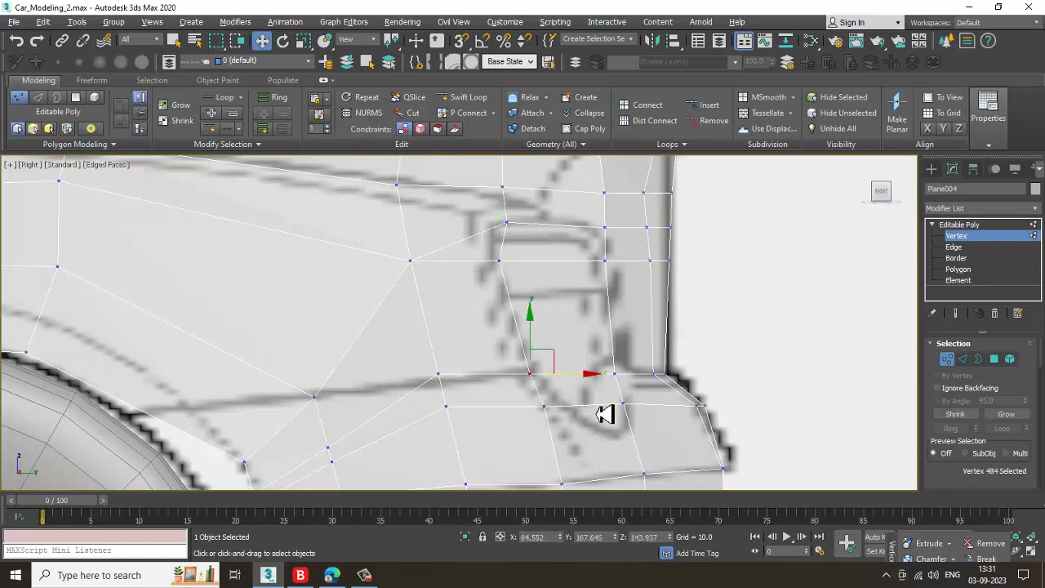
# Cut an edge line from the rear wheel arch to the bumper's rear edge, level with the tail light's lower end
pyautogui.moveTo(590, 457); pyautogui.dragTo(577, 440, button='middle')
pyautogui.moveTo(662, 390); pyautogui.dragTo(659, 368, button='middle')
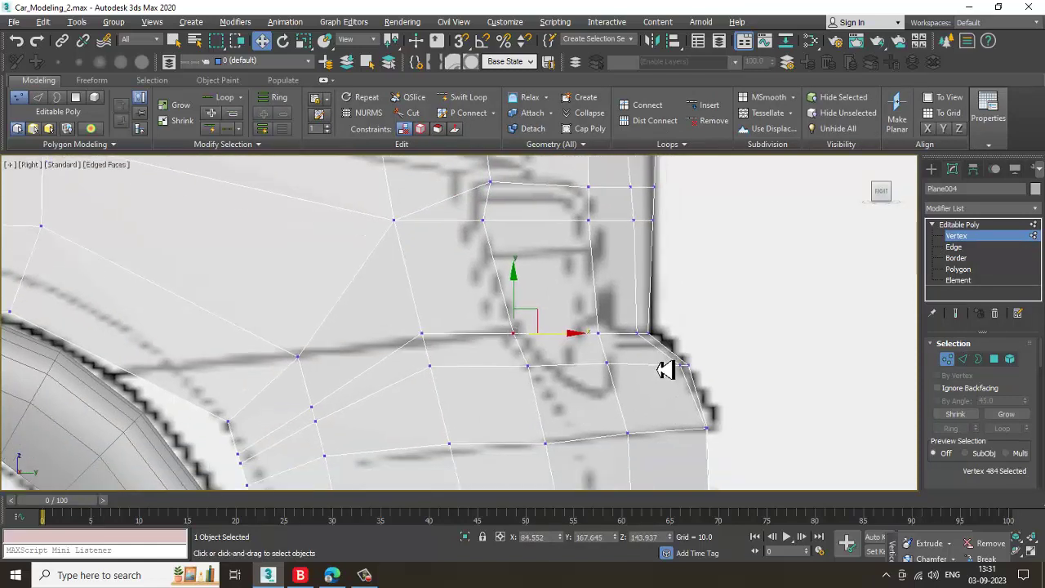
pyautogui.rightClick(565, 347)
pyautogui.click(542, 236)
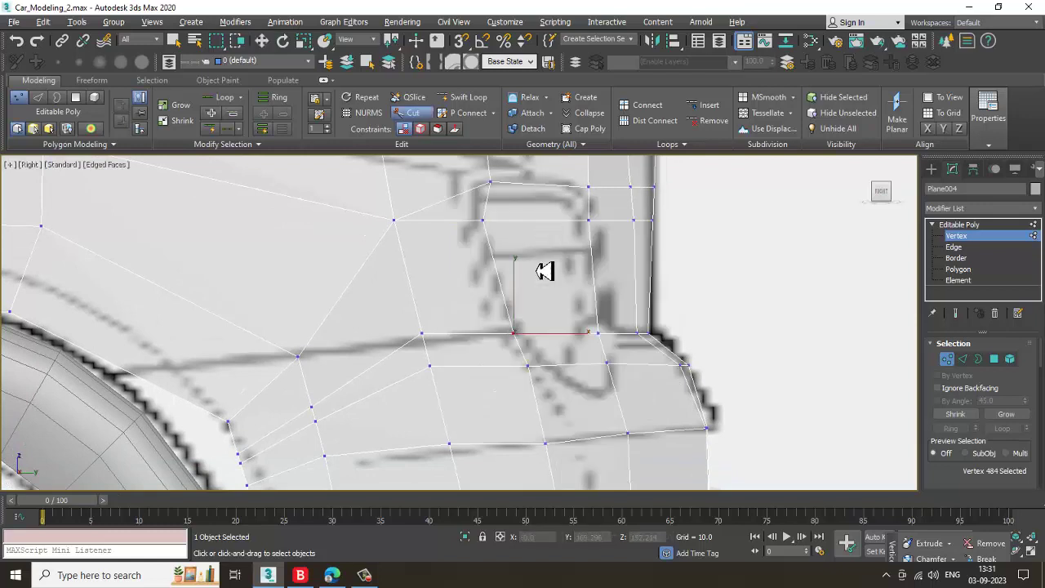
pyautogui.click(244, 472)
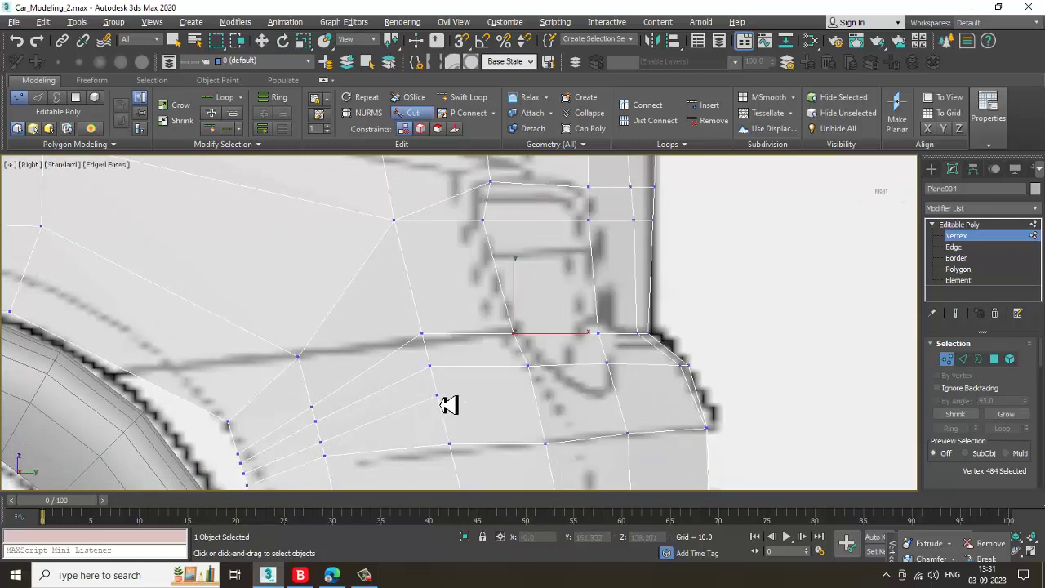
pyautogui.click(534, 395)
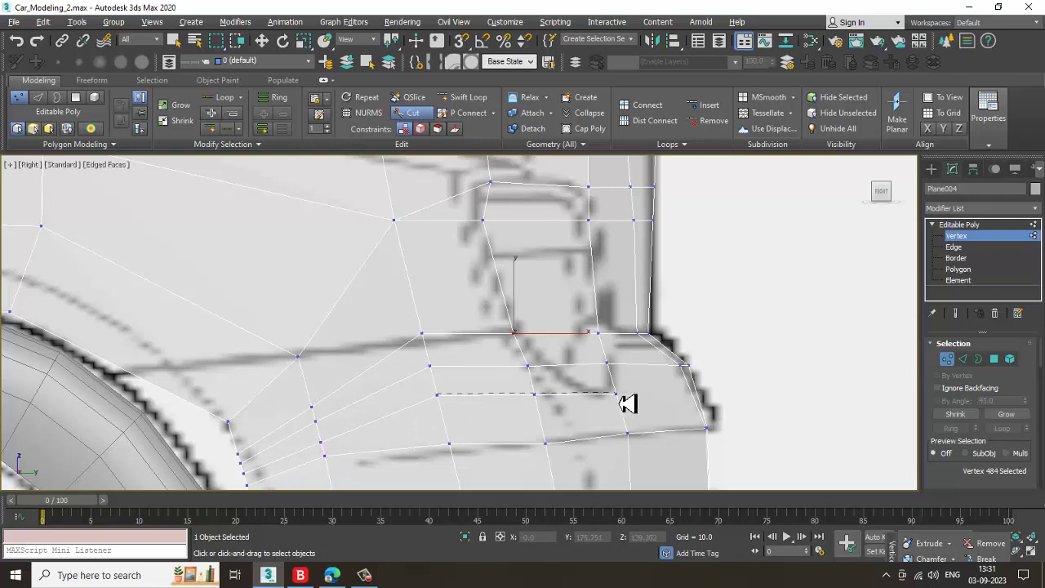
pyautogui.press('w')
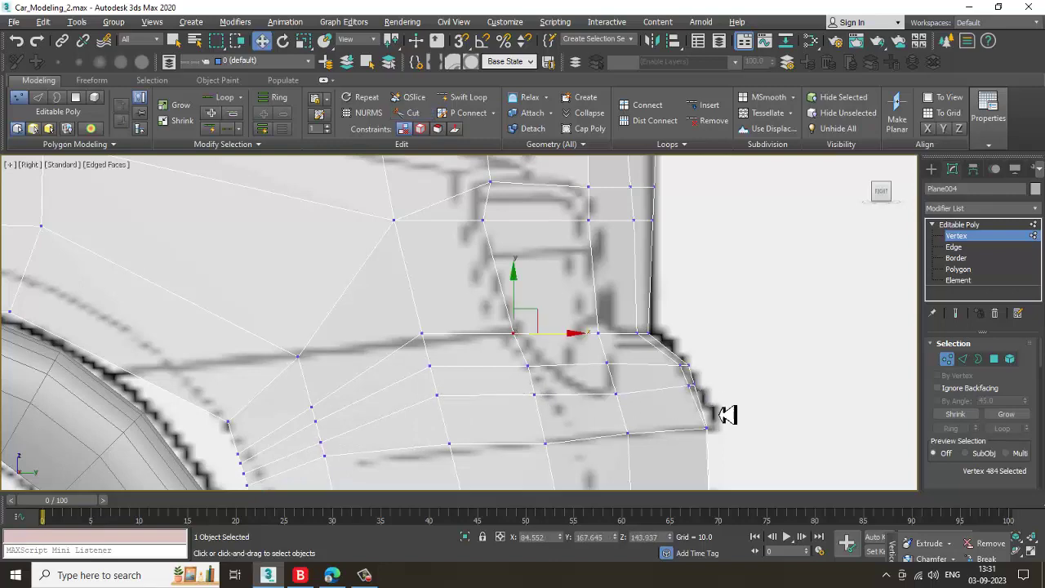
# Try sliding the new vertex at the tail light's lower front corner rearward, and undo that move
pyautogui.hotkey('alt', 'w')
pyautogui.keyDown('alt'); pyautogui.moveTo(789, 420); pyautogui.dragTo(691, 401, button='middle'); pyautogui.keyUp('alt')
pyautogui.scroll(3, 726, 433)
pyautogui.moveTo(727, 434); pyautogui.dragTo(730, 373, button='middle')
pyautogui.moveTo(272, 406); pyautogui.dragTo(241, 400, button='middle')
pyautogui.hotkey('alt', 'w')
pyautogui.moveTo(474, 362); pyautogui.dragTo(479, 408, button='middle')
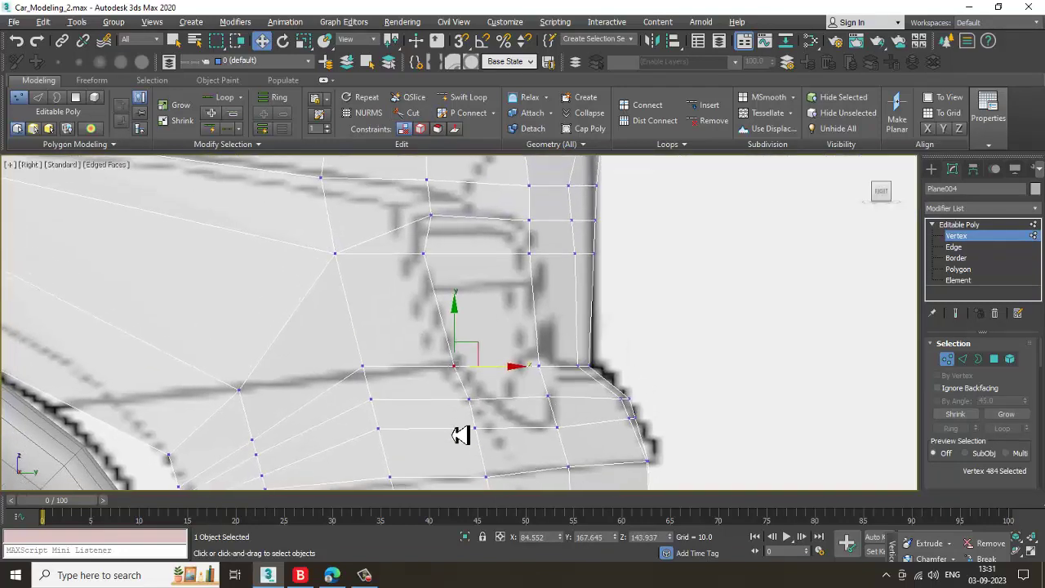
pyautogui.moveTo(505, 436); pyautogui.dragTo(574, 439)
pyautogui.hotkey('ctrl', 'z')
pyautogui.moveTo(555, 381); pyautogui.dragTo(567, 409, button='middle')
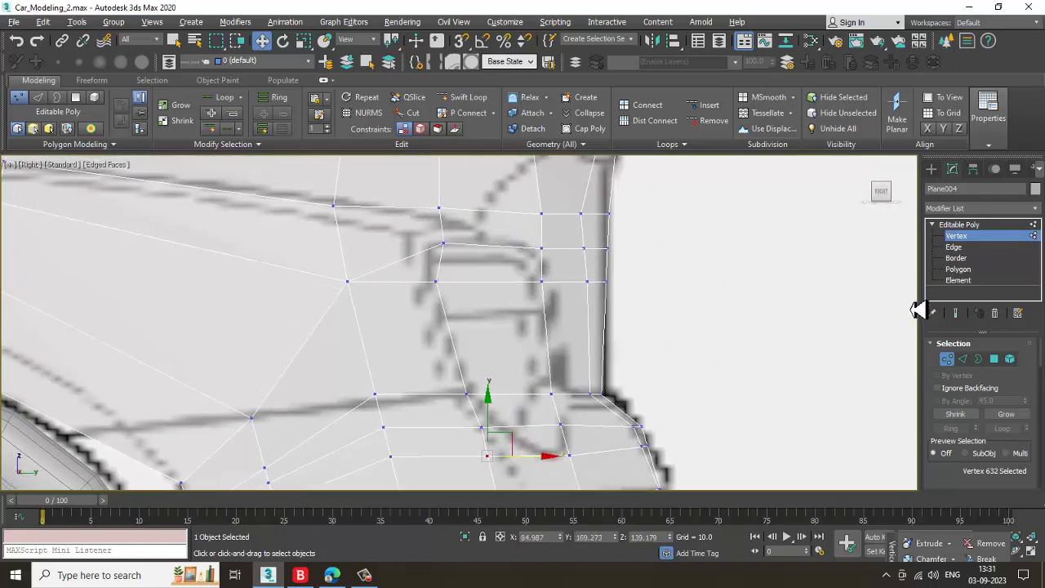
# Select the four polygons that cover the tail light, from its upper outline down to the new lower cut
pyautogui.click(959, 270)
pyautogui.click(482, 276)
pyautogui.keyDown('ctrl'); pyautogui.click(510, 325); pyautogui.keyUp('ctrl')
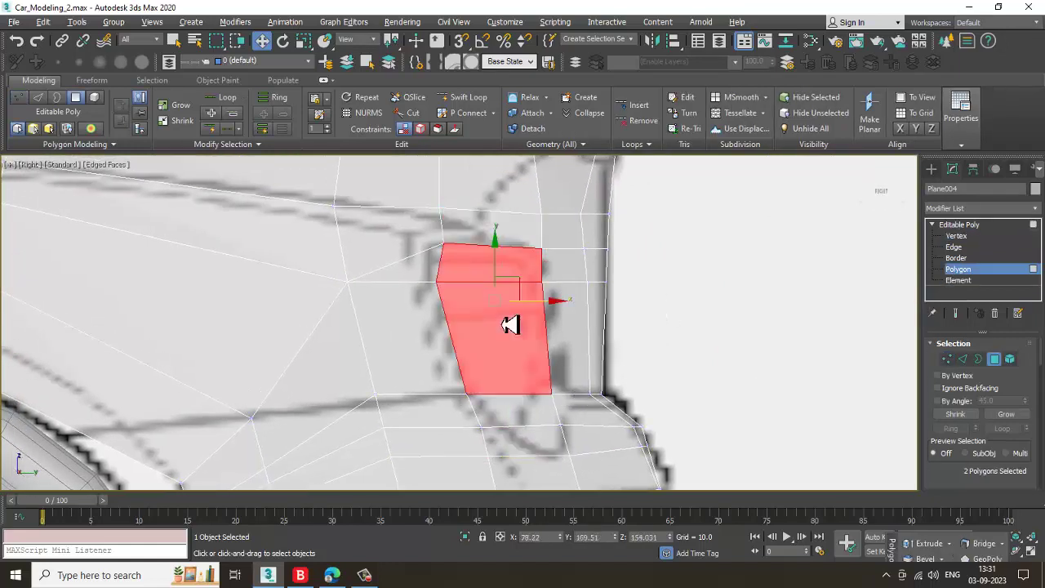
pyautogui.keyDown('ctrl'); pyautogui.click(540, 422); pyautogui.keyUp('ctrl')
pyautogui.keyDown('ctrl'); pyautogui.click(556, 446); pyautogui.keyUp('ctrl')
pyautogui.moveTo(560, 438); pyautogui.dragTo(549, 407, button='middle')
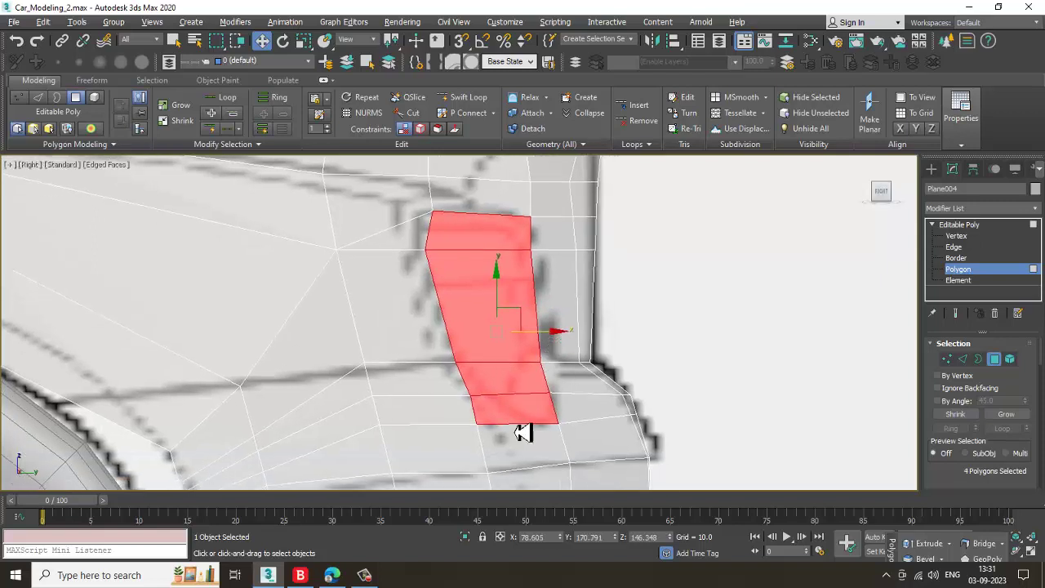
# Slide the tail light's lower front corner vertex rearward to Y about 171.44 and the vertex below it to Y about 172.10
pyautogui.press('1')
pyautogui.moveTo(529, 431); pyautogui.dragTo(558, 430)
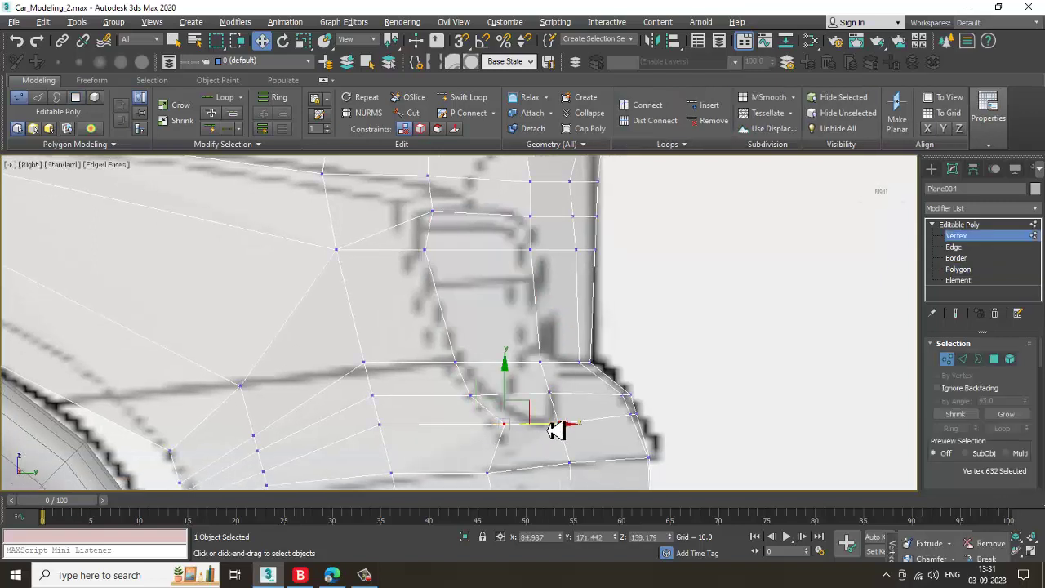
pyautogui.moveTo(513, 468); pyautogui.dragTo(476, 361, button='middle')
pyautogui.moveTo(498, 382); pyautogui.dragTo(534, 374)
# In the Top view, adjust the vertices near the tail light's lower front corner to follow the blueprint's rear corner curve
pyautogui.hotkey('alt', 'w')
pyautogui.moveTo(742, 448); pyautogui.dragTo(718, 437, button='middle')
pyautogui.hotkey('alt', 'w')
pyautogui.scroll(-3, 646, 368)
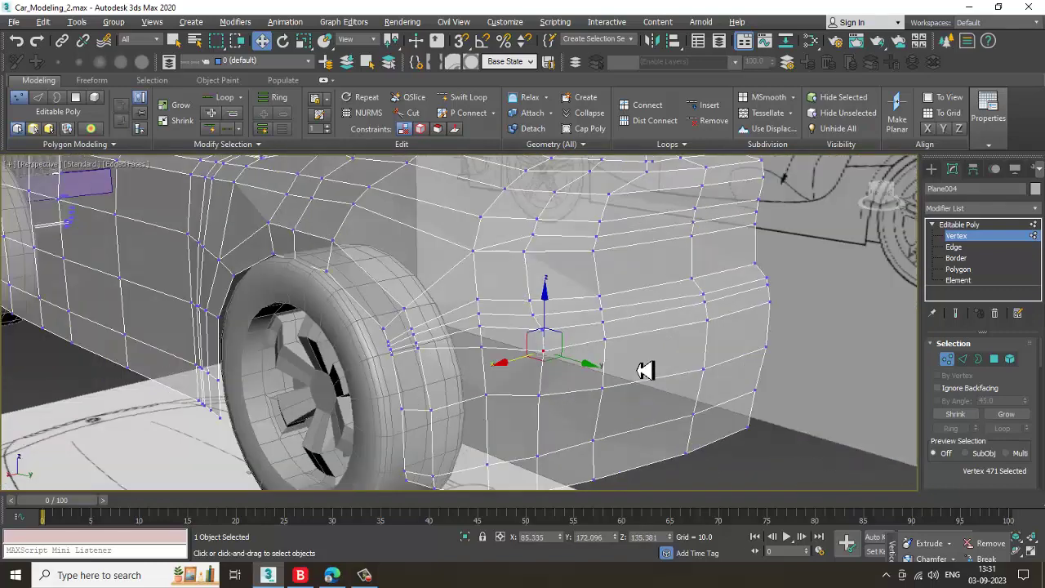
pyautogui.keyDown('alt'); pyautogui.moveTo(646, 368); pyautogui.dragTo(625, 373, button='middle'); pyautogui.keyUp('alt')
pyautogui.hotkey('alt', 'w')
pyautogui.scroll(-4, 314, 246)
pyautogui.moveTo(312, 184); pyautogui.dragTo(324, 226, button='middle')
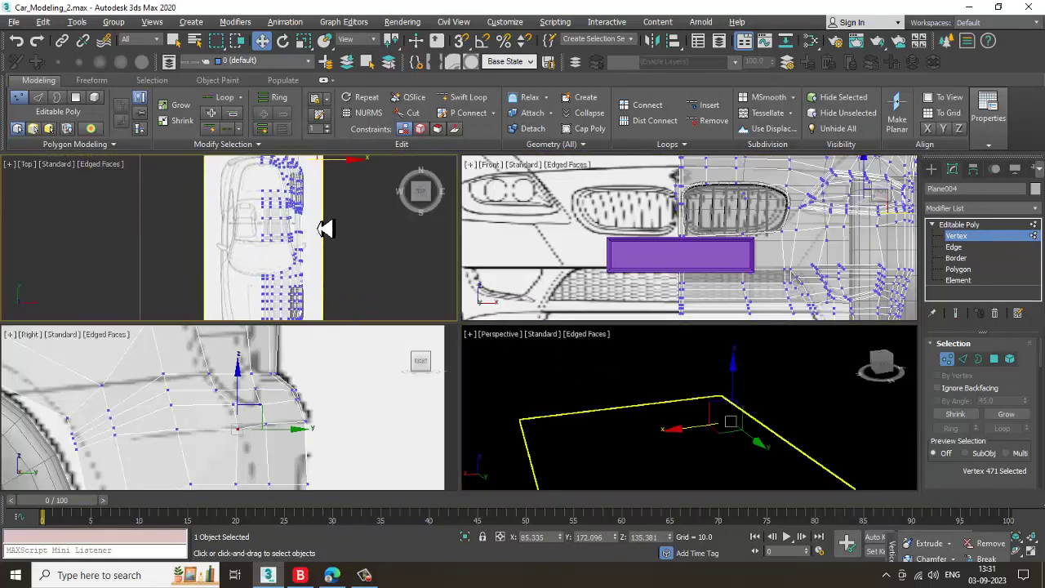
pyautogui.moveTo(343, 168); pyautogui.dragTo(366, 250, button='middle')
pyautogui.scroll(5, 357, 259)
pyautogui.hotkey('alt', 'x')
pyautogui.scroll(3, 366, 242)
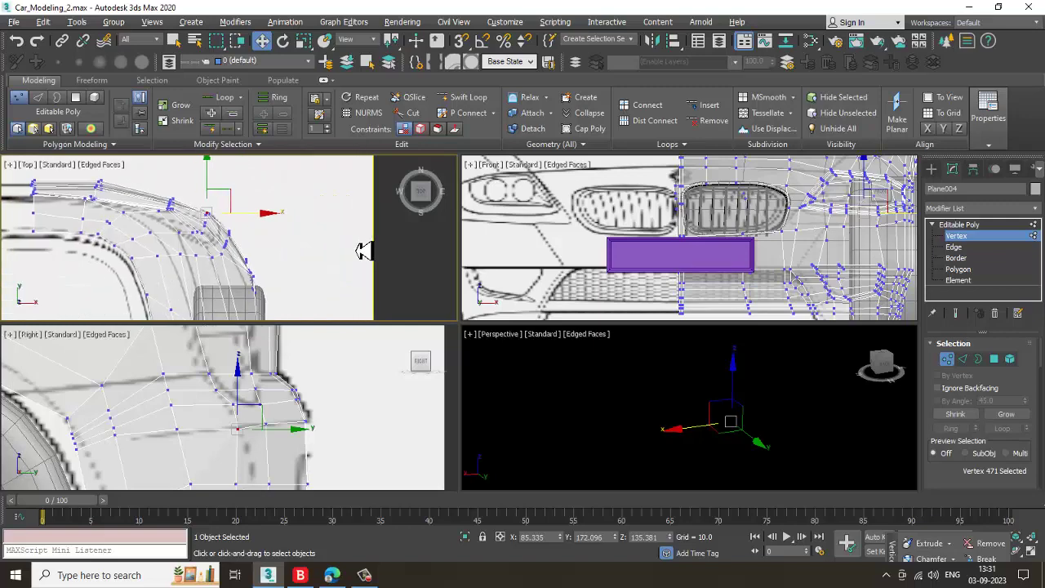
pyautogui.moveTo(301, 234); pyautogui.dragTo(313, 234, button='middle')
pyautogui.scroll(5, 313, 233)
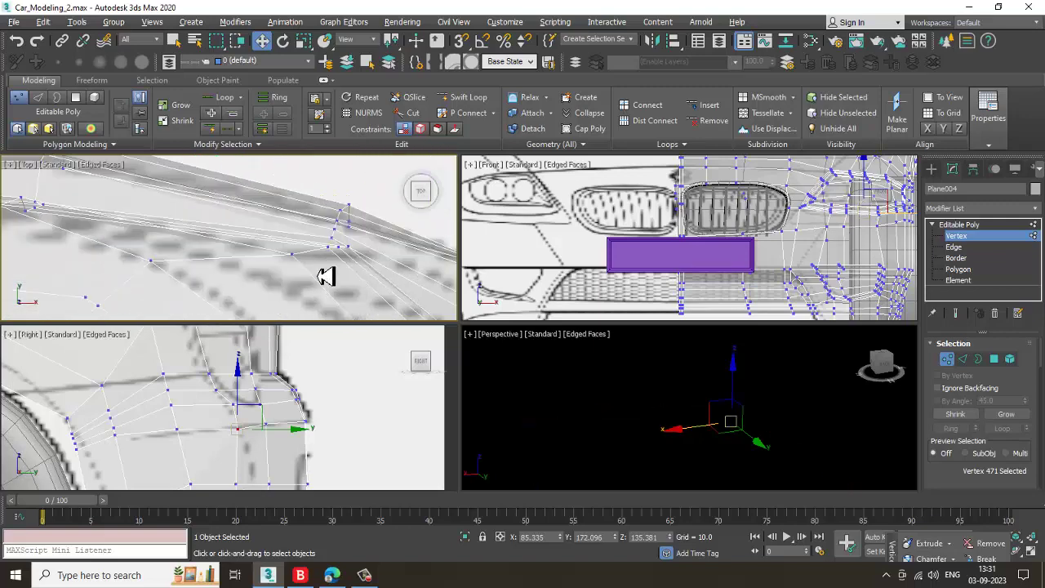
pyautogui.moveTo(386, 255); pyautogui.dragTo(359, 262)
pyautogui.moveTo(328, 212); pyautogui.dragTo(325, 223)
pyautogui.moveTo(331, 236); pyautogui.dragTo(295, 202, button='middle')
# Examine the four selected tail light polygons against the side and top blueprints and in Perspective
pyautogui.moveTo(524, 368); pyautogui.dragTo(480, 363, button='middle')
pyautogui.moveTo(273, 356); pyautogui.dragTo(274, 395, button='middle')
pyautogui.hotkey('alt', 'w')
pyautogui.press('4')
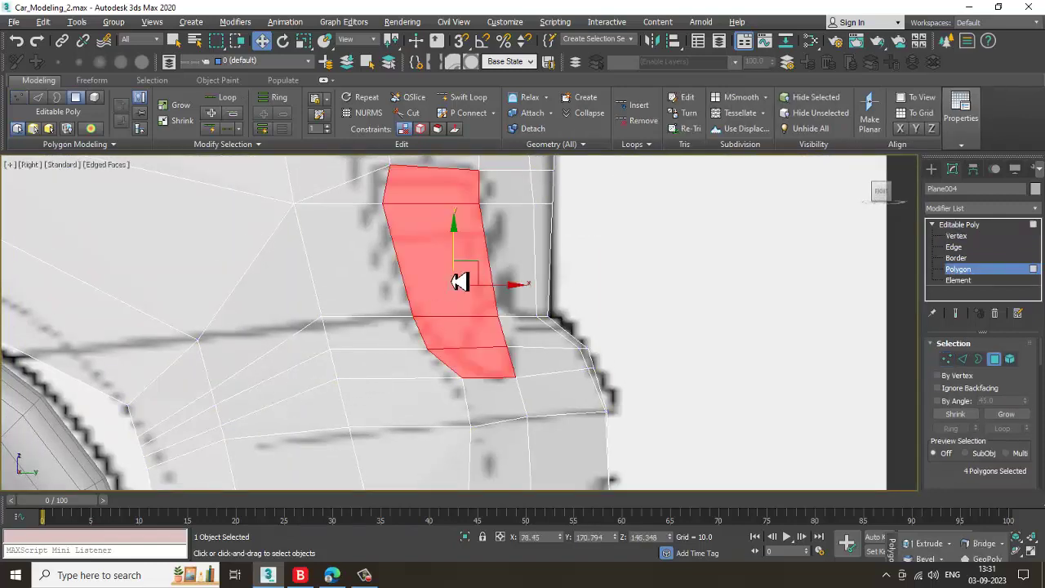
pyautogui.hotkey('alt', 'w')
pyautogui.moveTo(307, 254); pyautogui.dragTo(311, 279, button='middle')
pyautogui.scroll(-2, 291, 243)
pyautogui.middleClick(774, 424)
pyautogui.hotkey('alt', 'w')
pyautogui.scroll(-5, 750, 416)
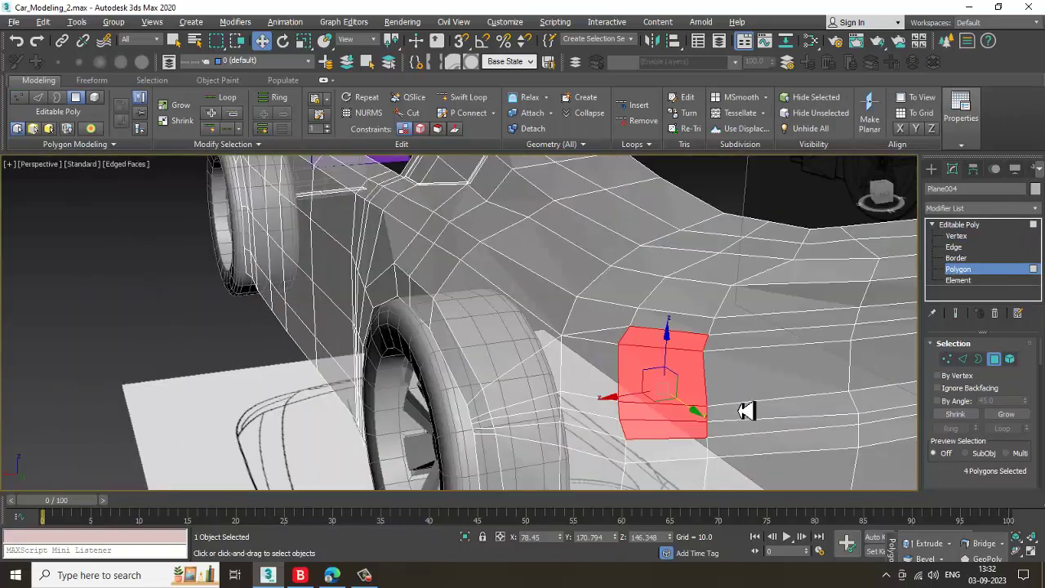
pyautogui.keyDown('alt'); pyautogui.moveTo(747, 411); pyautogui.dragTo(760, 383, button='middle'); pyautogui.keyUp('alt')
# Inset the four selected tail light polygons by 0.409
pyautogui.hotkey('alt', 'w')
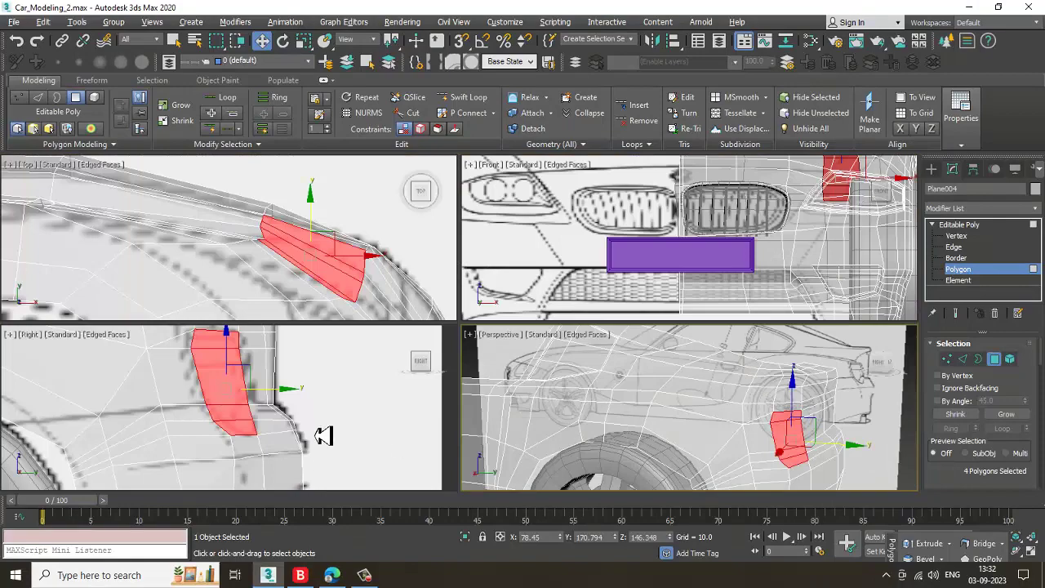
pyautogui.moveTo(324, 435); pyautogui.dragTo(310, 439, button='middle')
pyautogui.moveTo(319, 400); pyautogui.dragTo(332, 424, button='middle')
pyautogui.middleClick(718, 429)
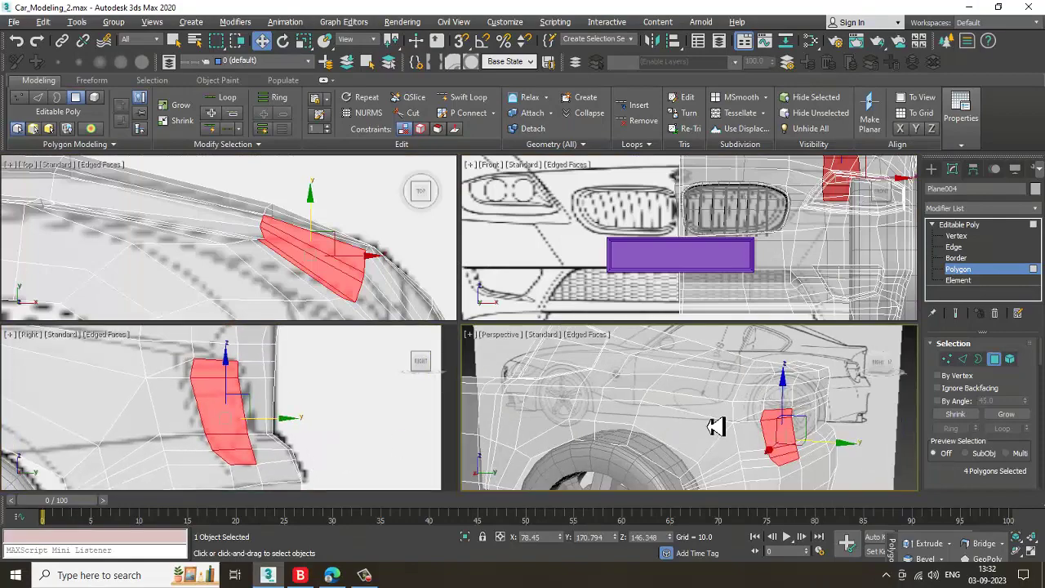
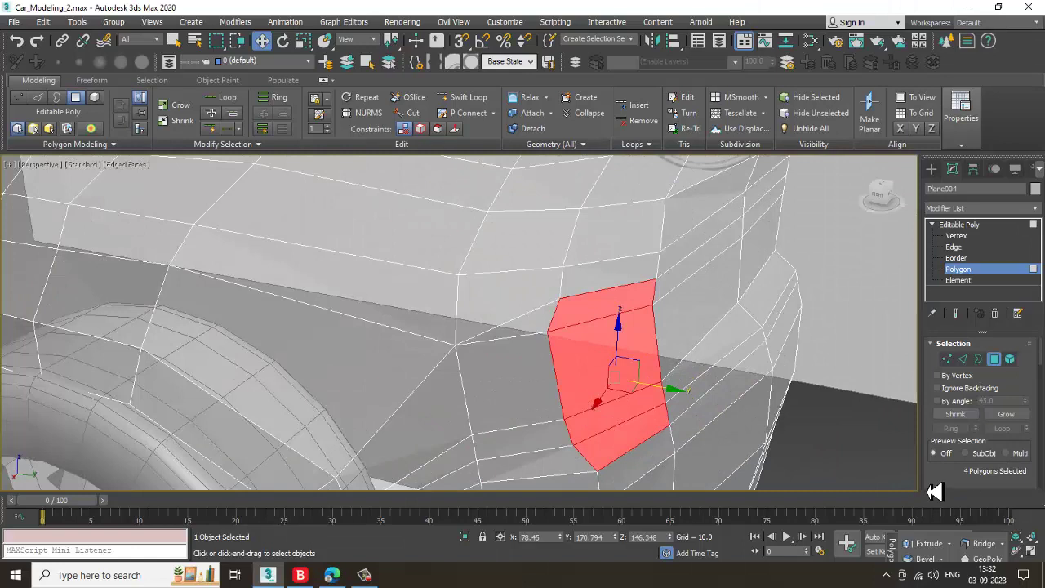
pyautogui.moveTo(928, 491); pyautogui.dragTo(929, 382)
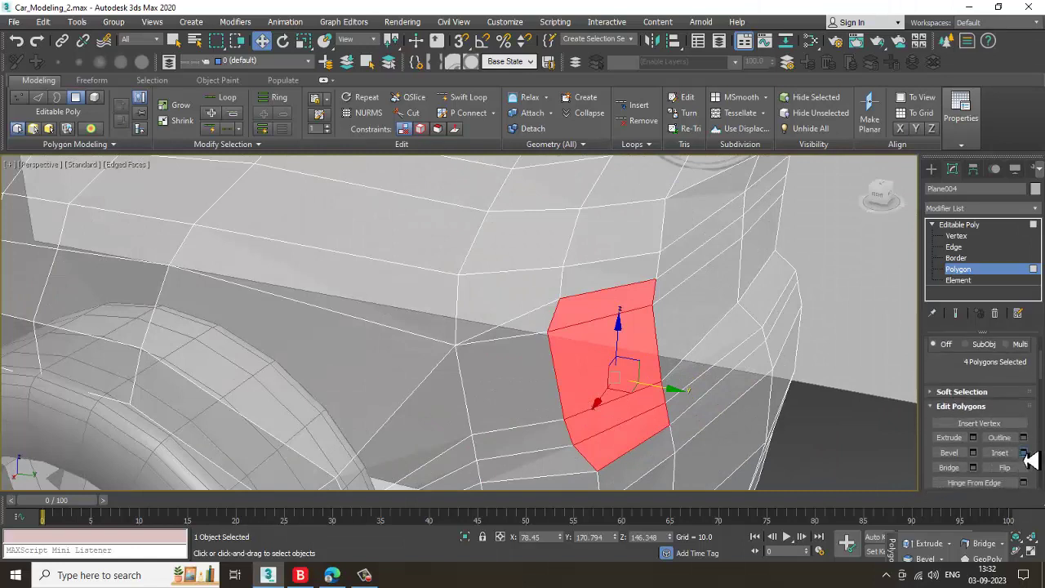
pyautogui.click(1024, 453)
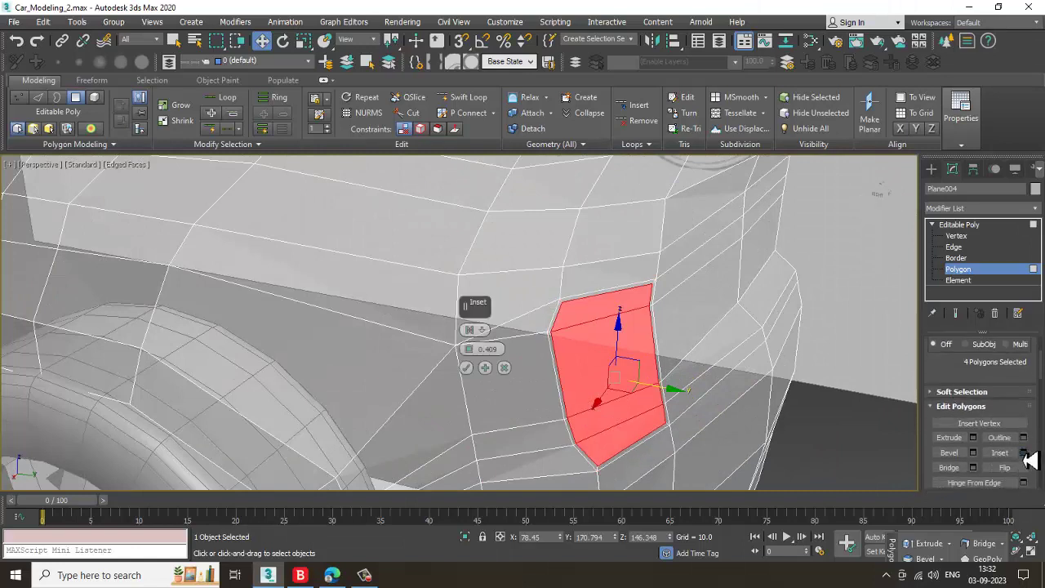
pyautogui.click(467, 369)
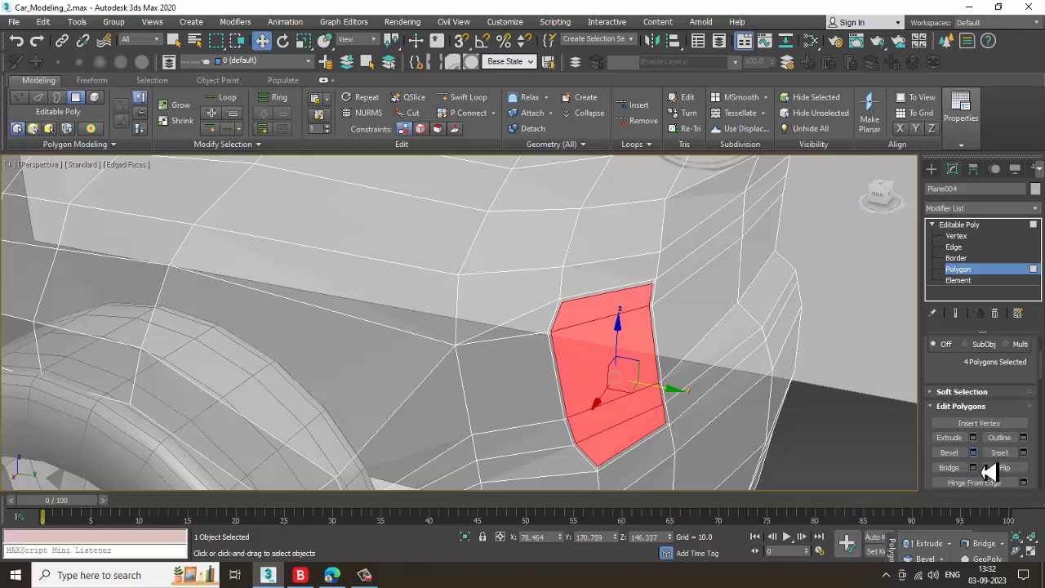
# Bevel the inset tail light polygons with a height of 0.546 and return to the whole-object level
pyautogui.click(972, 452)
pyautogui.moveTo(482, 358)
pyautogui.mouseDown()
pyautogui.moveTo(475, 349)
pyautogui.moveTo(474, 384)
pyautogui.moveTo(477, 369)
pyautogui.mouseUp()
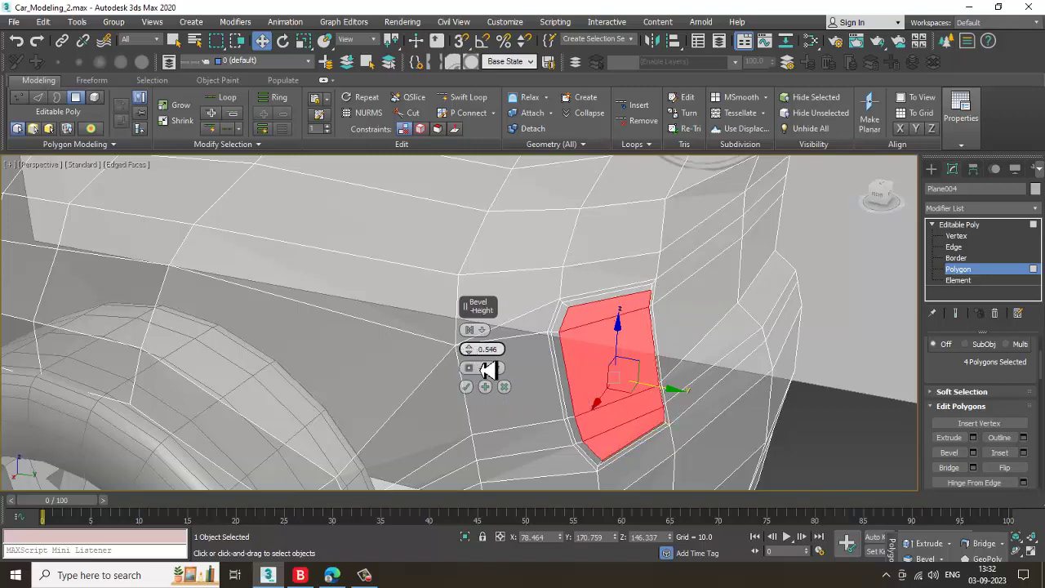
pyautogui.click(467, 388)
pyautogui.scroll(-5, 630, 360)
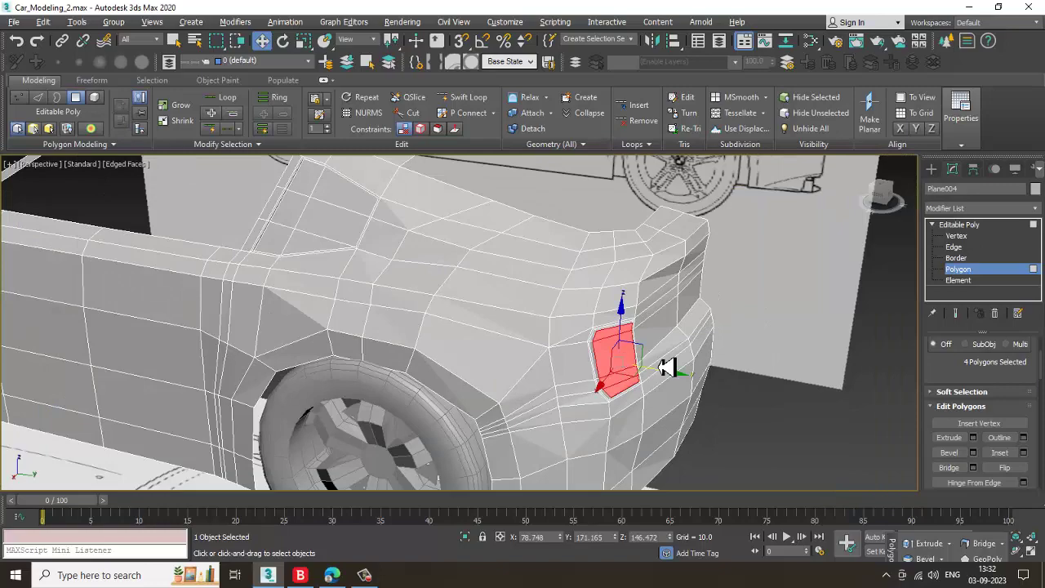
pyautogui.keyDown('alt'); pyautogui.moveTo(665, 366); pyautogui.dragTo(699, 344, button='middle'); pyautogui.keyUp('alt')
pyautogui.click(974, 225)
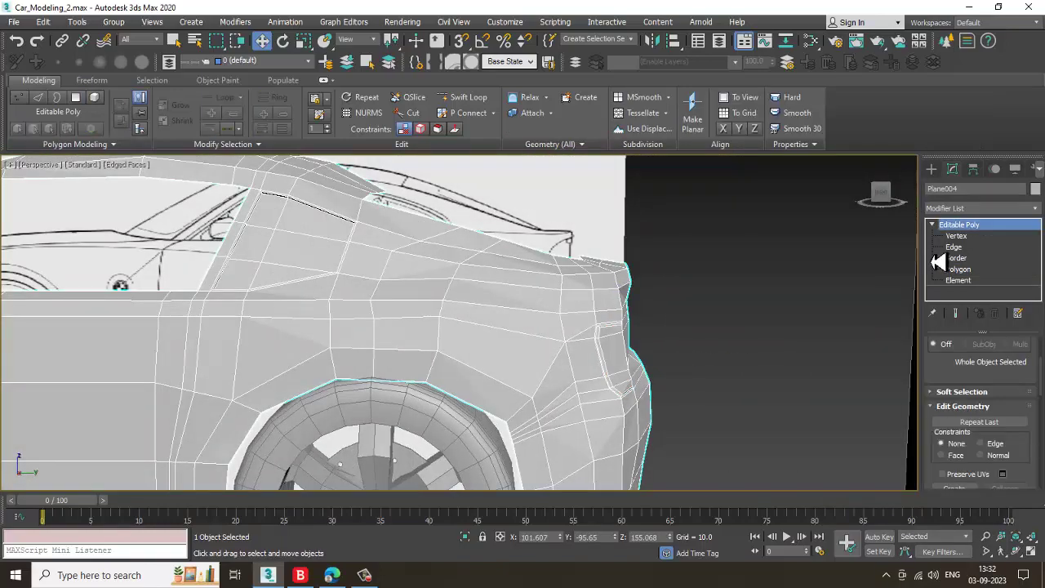
# Turn on see-through display and compare the beveled tail light with the blueprints in the Right and Top views
pyautogui.hotkey('alt', 'w')
pyautogui.moveTo(315, 407); pyautogui.dragTo(305, 387, button='middle')
pyautogui.hotkey('alt', 'x')
pyautogui.hotkey('alt', 'w')
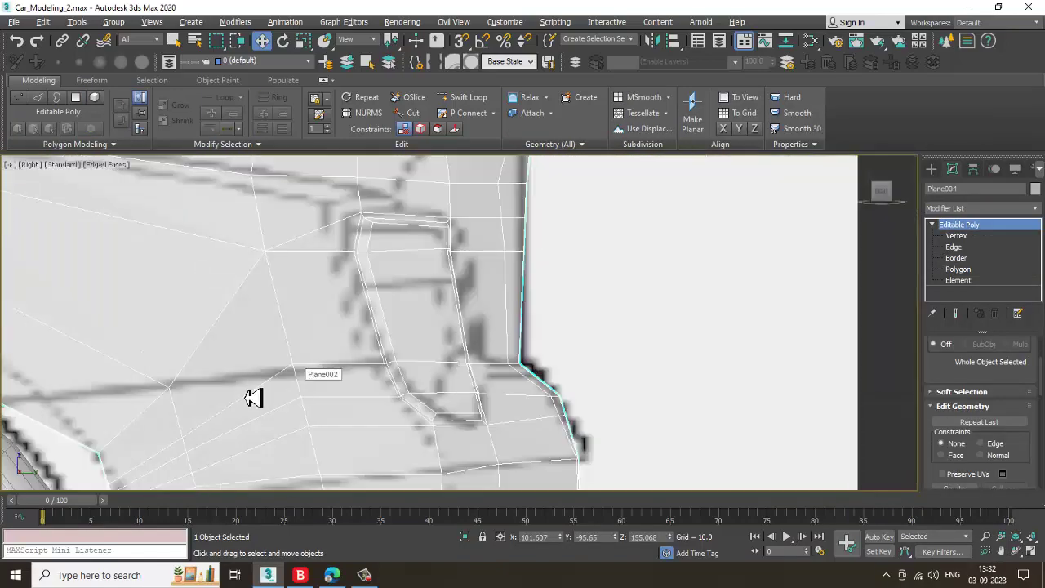
pyautogui.moveTo(476, 317); pyautogui.dragTo(500, 310, button='middle')
pyautogui.hotkey('alt', 'w')
pyautogui.hotkey('alt', 'w')
pyautogui.moveTo(296, 276); pyautogui.dragTo(290, 192, button='middle')
pyautogui.scroll(-3, 286, 273)
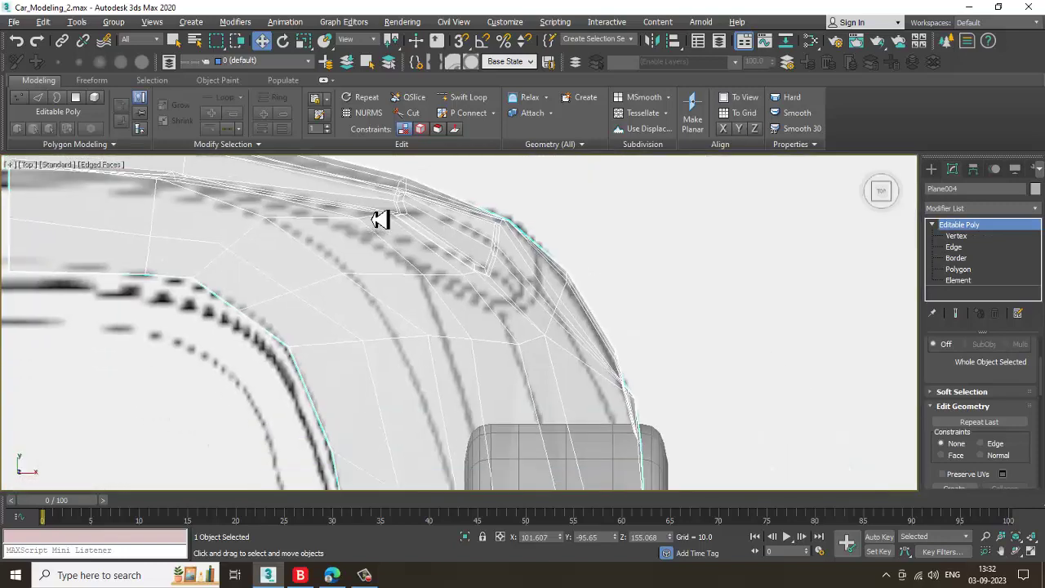
pyautogui.moveTo(514, 280); pyautogui.dragTo(515, 286, button='middle')
pyautogui.scroll(2, 515, 287)
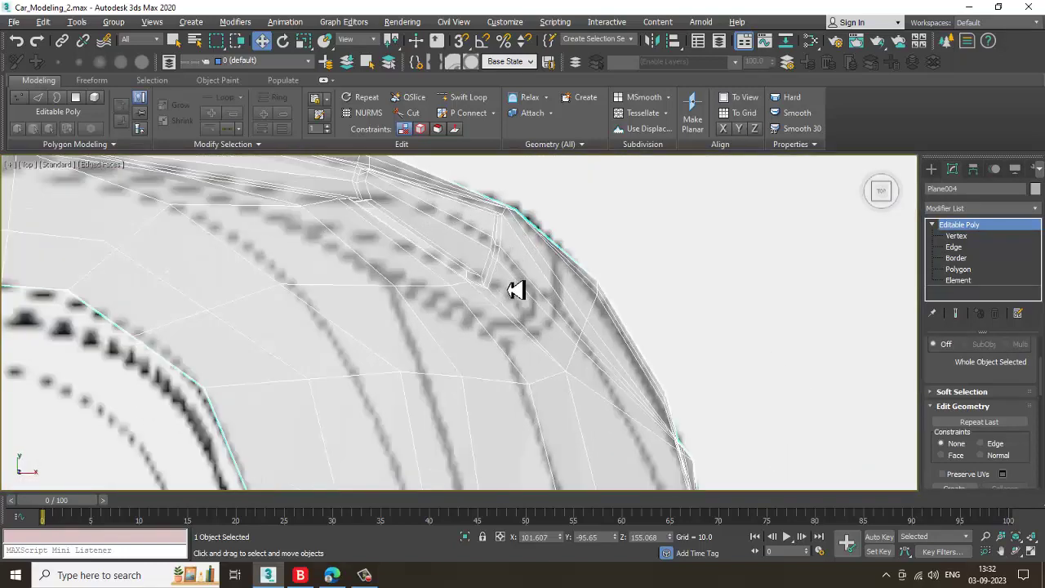
# In the Top view, move the 20 vertices along one side edge of the tail light to X 85.5, Y 167.846
pyautogui.press('1')
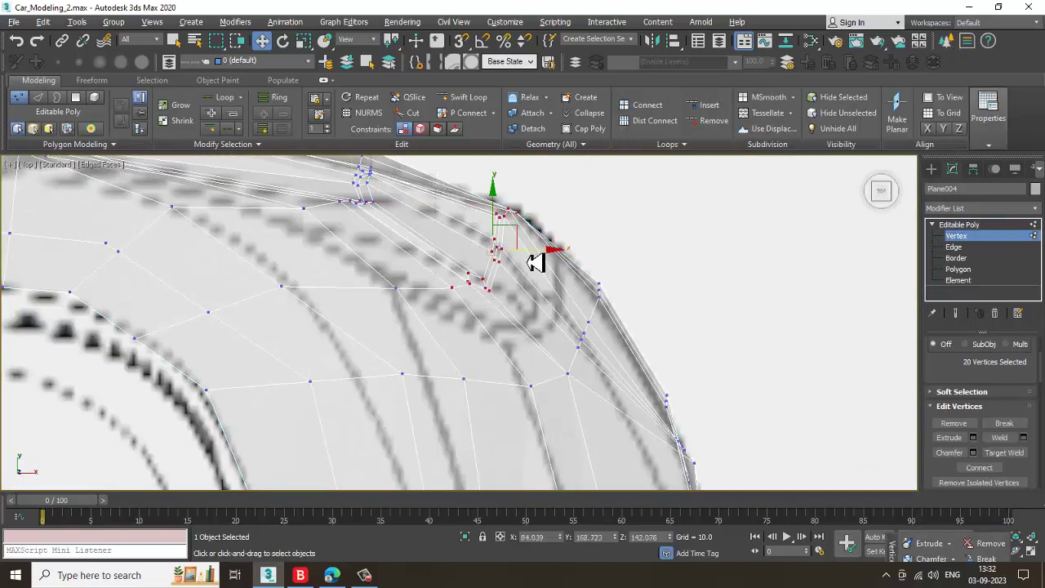
pyautogui.moveTo(517, 239); pyautogui.dragTo(534, 248)
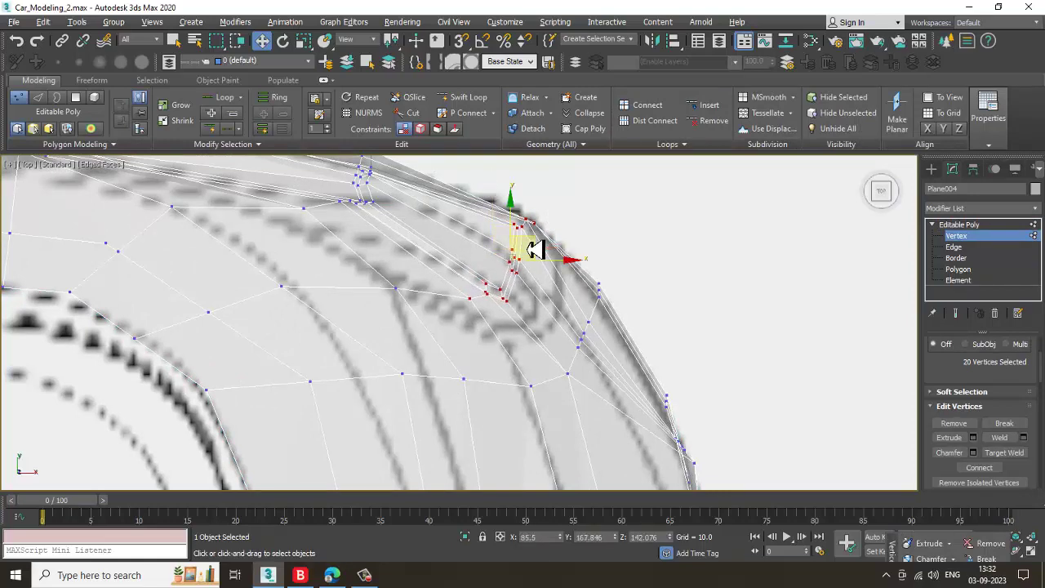
pyautogui.hotkey('alt', 'w')
pyautogui.moveTo(742, 433); pyautogui.dragTo(719, 422, button='middle')
pyautogui.hotkey('alt', 'w')
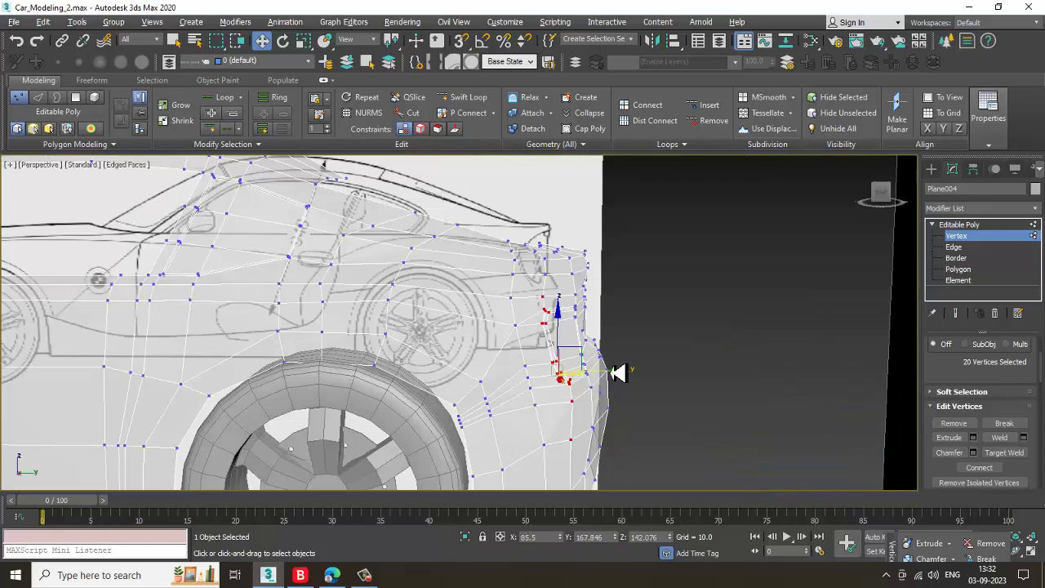
pyautogui.keyDown('alt'); pyautogui.moveTo(607, 359); pyautogui.dragTo(581, 313, button='middle'); pyautogui.keyUp('alt')
# Preview the rear corner with NURMS smoothing and switch the smoothing back off
pyautogui.rightClick(570, 301)
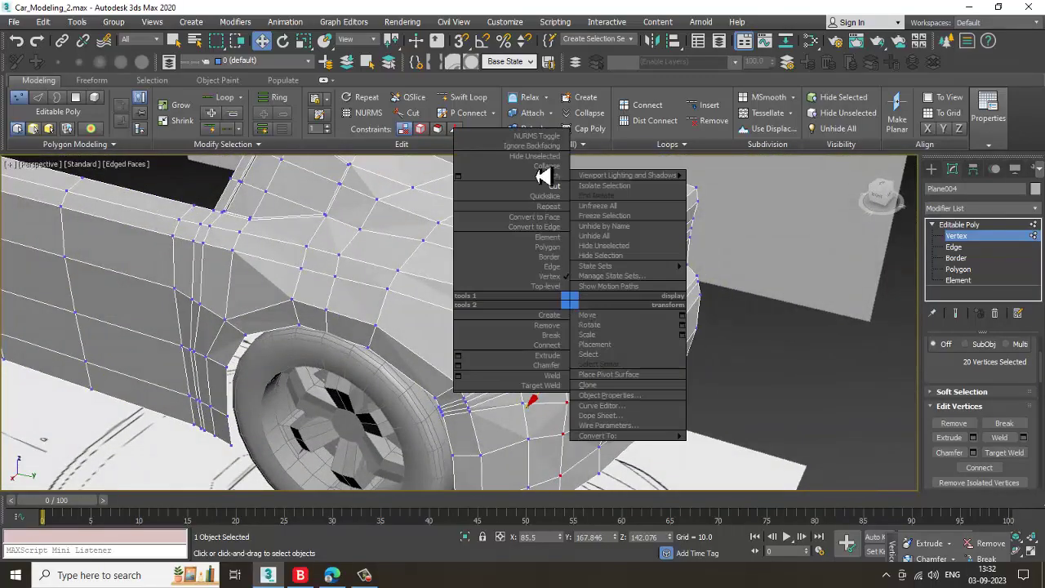
pyautogui.click(557, 148)
pyautogui.keyDown('alt'); pyautogui.moveTo(629, 423); pyautogui.dragTo(545, 357, button='middle'); pyautogui.keyUp('alt')
pyautogui.scroll(4, 555, 362)
pyautogui.rightClick(640, 268)
pyautogui.click(589, 104)
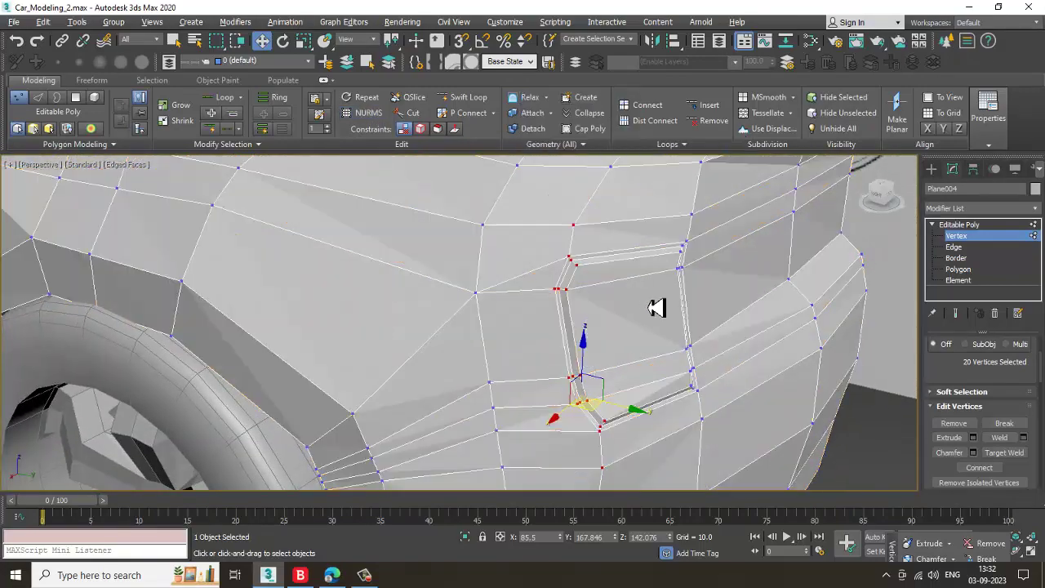
# Move the four inner tail light polygons about 0.375 rearward along Y
pyautogui.scroll(4, 668, 324)
pyautogui.keyDown('alt'); pyautogui.moveTo(669, 325); pyautogui.dragTo(677, 327, button='middle'); pyautogui.keyUp('alt')
pyautogui.click(960, 270)
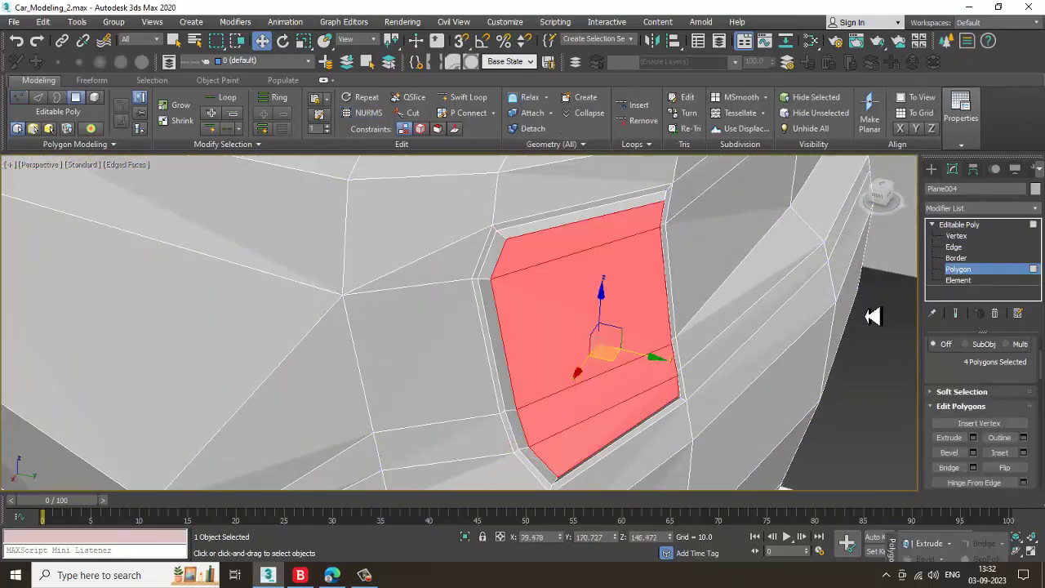
pyautogui.keyDown('alt'); pyautogui.moveTo(592, 324); pyautogui.dragTo(628, 347, button='middle'); pyautogui.keyUp('alt')
pyautogui.moveTo(658, 362); pyautogui.dragTo(662, 362)
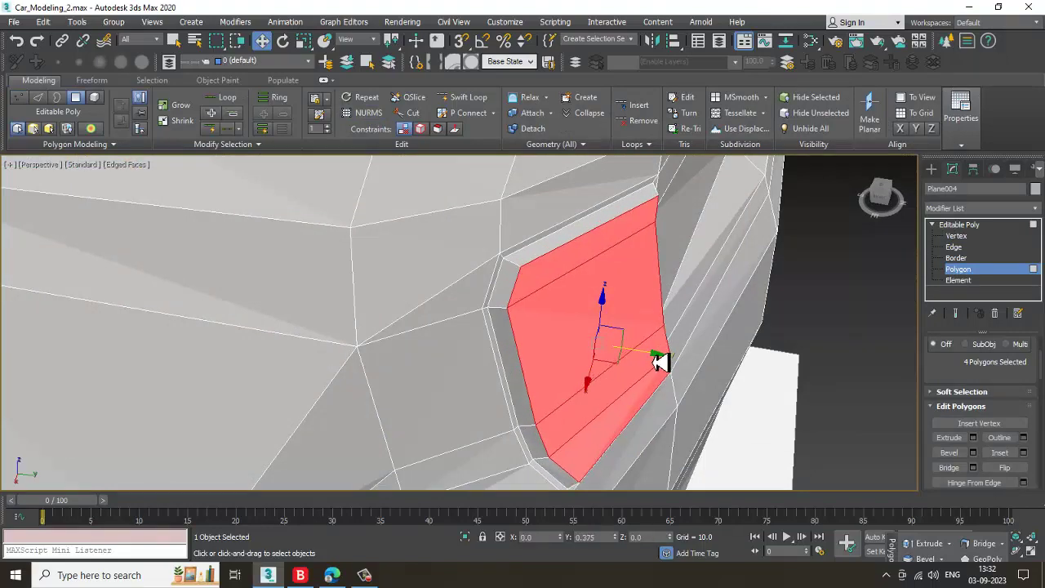
pyautogui.keyDown('alt'); pyautogui.moveTo(661, 335); pyautogui.dragTo(642, 347, button='middle'); pyautogui.keyUp('alt')
# Add two Swift Loop support loops around the tail light's beveled rim, near its outer and inner edges
pyautogui.click(463, 97)
pyautogui.scroll(2, 502, 285)
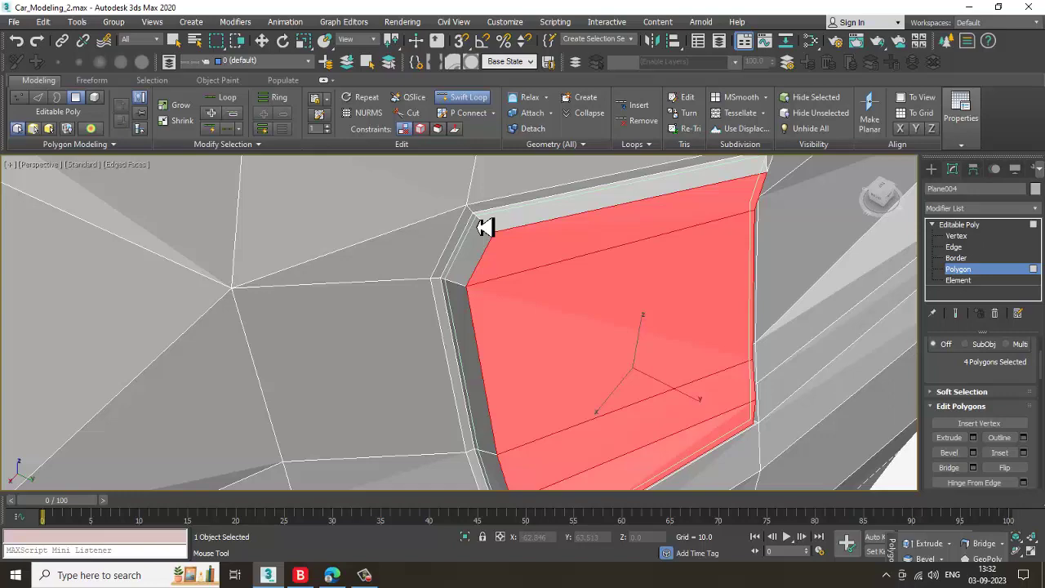
pyautogui.click(476, 226)
pyautogui.click(493, 240)
pyautogui.rightClick(567, 273)
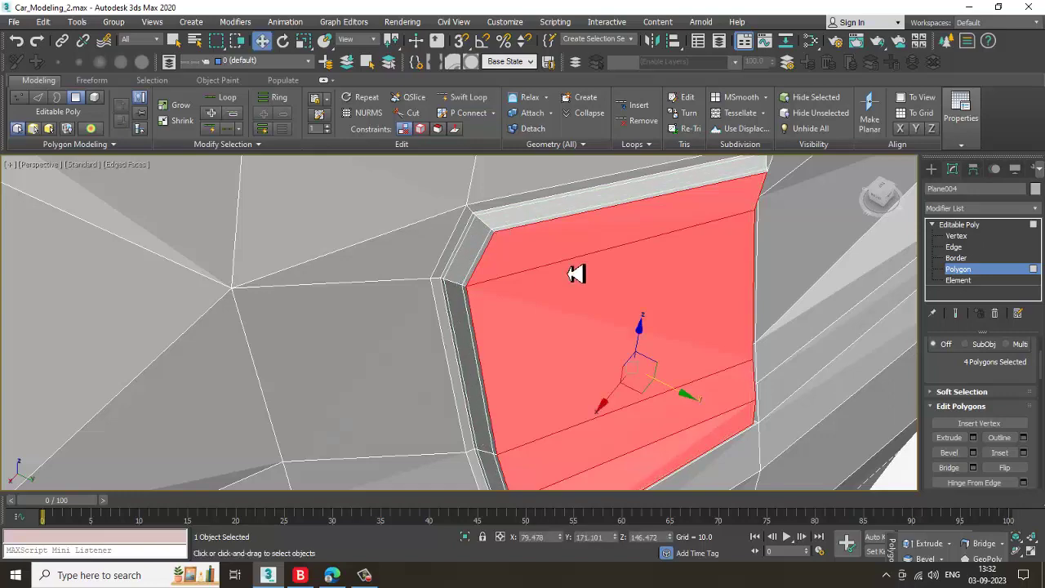
# Inspect the tail light with its new support loops under NURMS smoothing, then restore the unsmoothed mesh
pyautogui.keyDown('alt'); pyautogui.moveTo(602, 294); pyautogui.dragTo(645, 305, button='middle'); pyautogui.keyUp('alt')
pyautogui.scroll(-4, 657, 305)
pyautogui.click(988, 226)
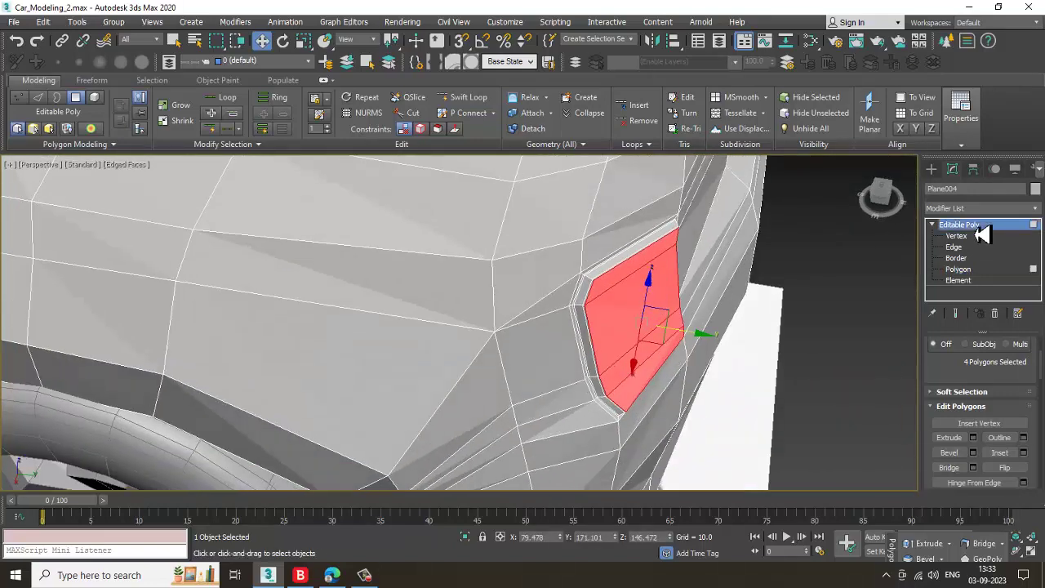
pyautogui.rightClick(622, 287)
pyautogui.click(592, 154)
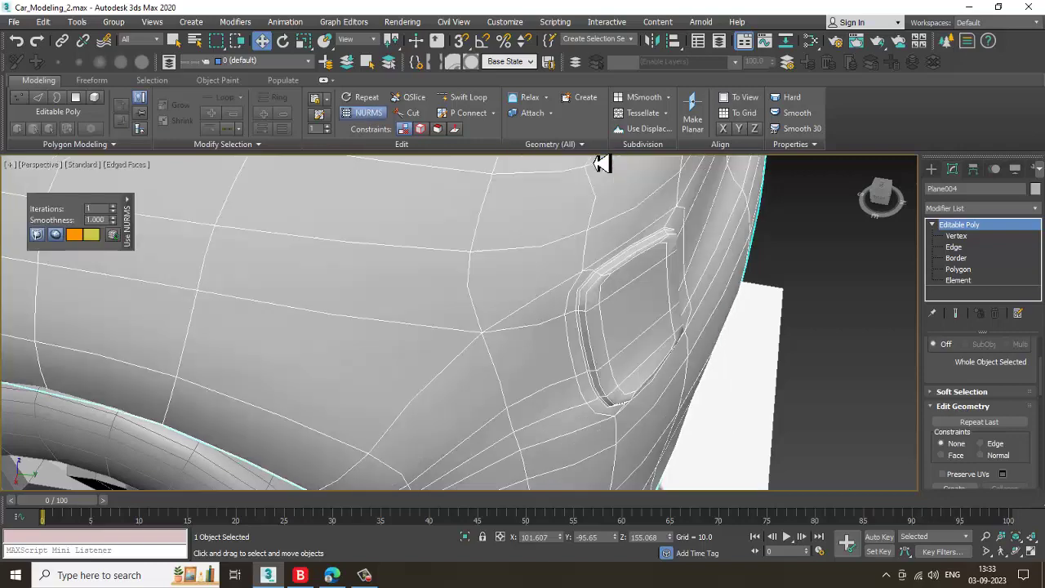
pyautogui.keyDown('alt'); pyautogui.moveTo(707, 345); pyautogui.dragTo(686, 316, button='middle'); pyautogui.keyUp('alt')
pyautogui.scroll(-3, 621, 323)
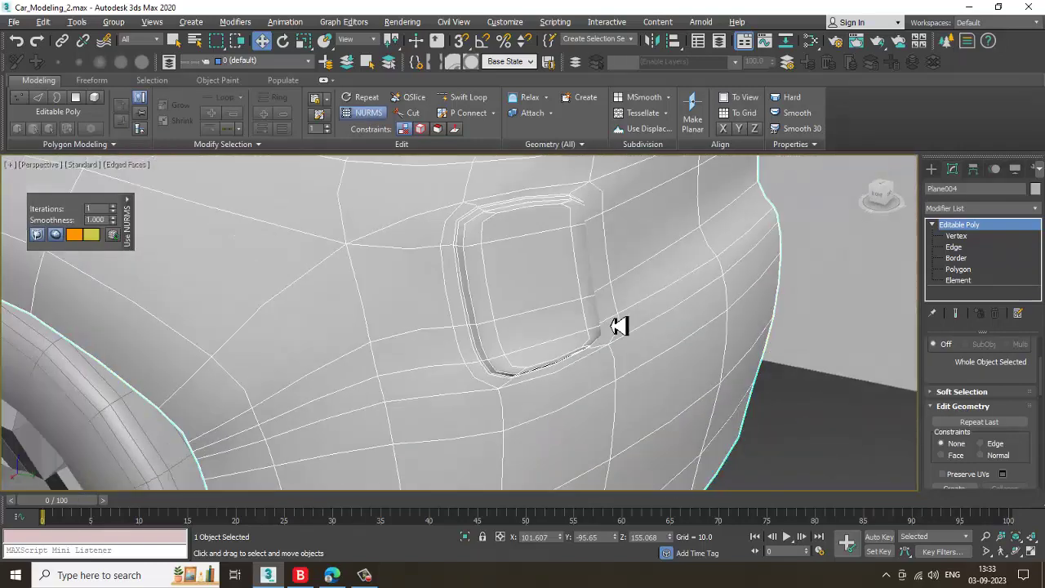
pyautogui.rightClick(523, 254)
pyautogui.keyDown('alt'); pyautogui.moveTo(613, 324); pyautogui.dragTo(596, 365, button='middle'); pyautogui.keyUp('alt')
pyautogui.click(503, 120)
pyautogui.scroll(-2, 601, 269)
pyautogui.scroll(4, 596, 365)
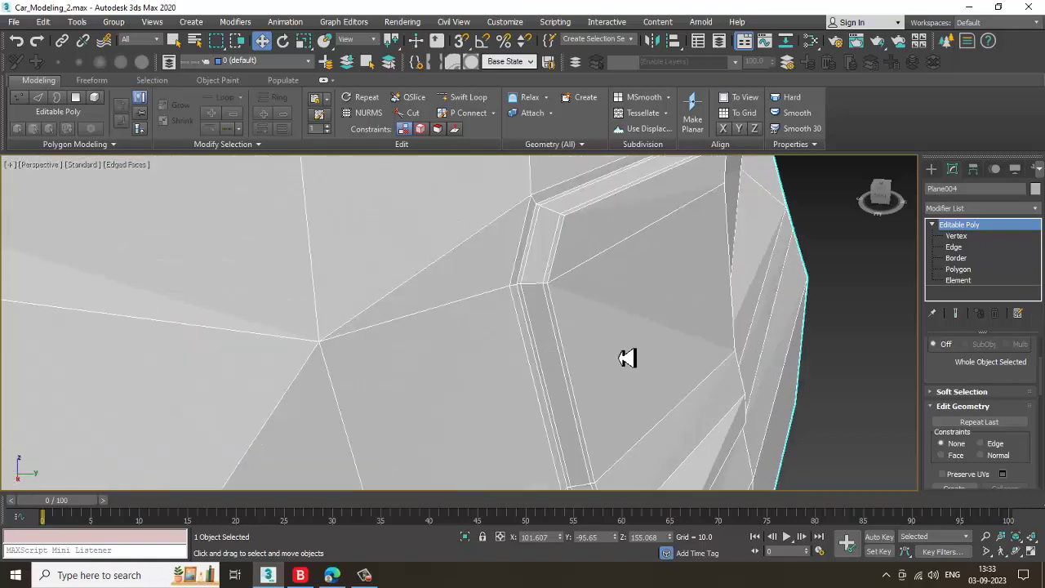
pyautogui.click(470, 101)
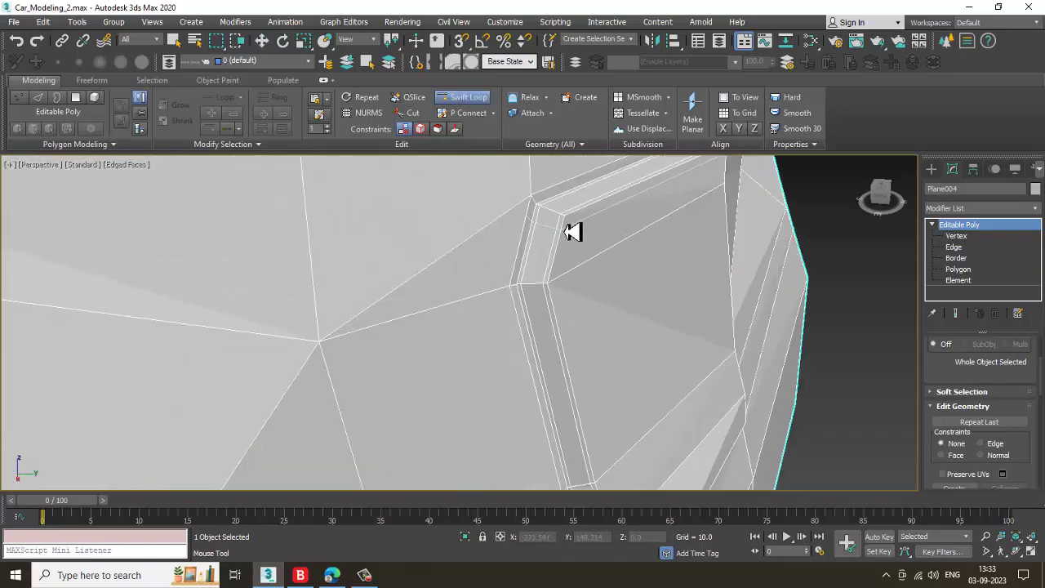
pyautogui.keyDown('alt'); pyautogui.moveTo(563, 221); pyautogui.dragTo(714, 291, button='middle'); pyautogui.keyUp('alt')
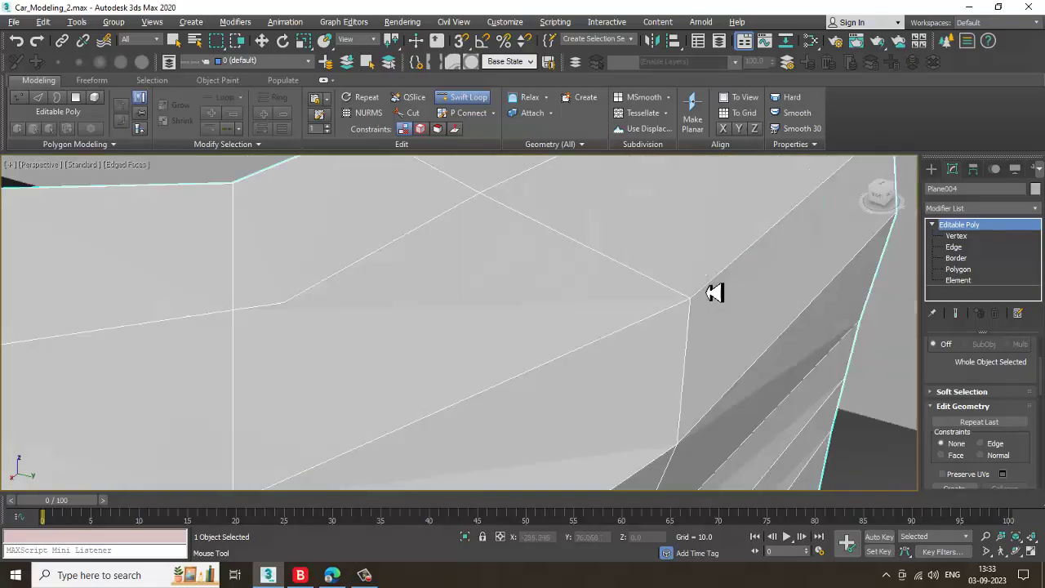
pyautogui.rightClick(713, 291)
# Insert a vertical edge loop through the middle of the tail light with Swift Loop
pyautogui.scroll(-5, 642, 338)
pyautogui.keyDown('alt'); pyautogui.moveTo(642, 338); pyautogui.dragTo(644, 296, button='middle'); pyautogui.keyUp('alt')
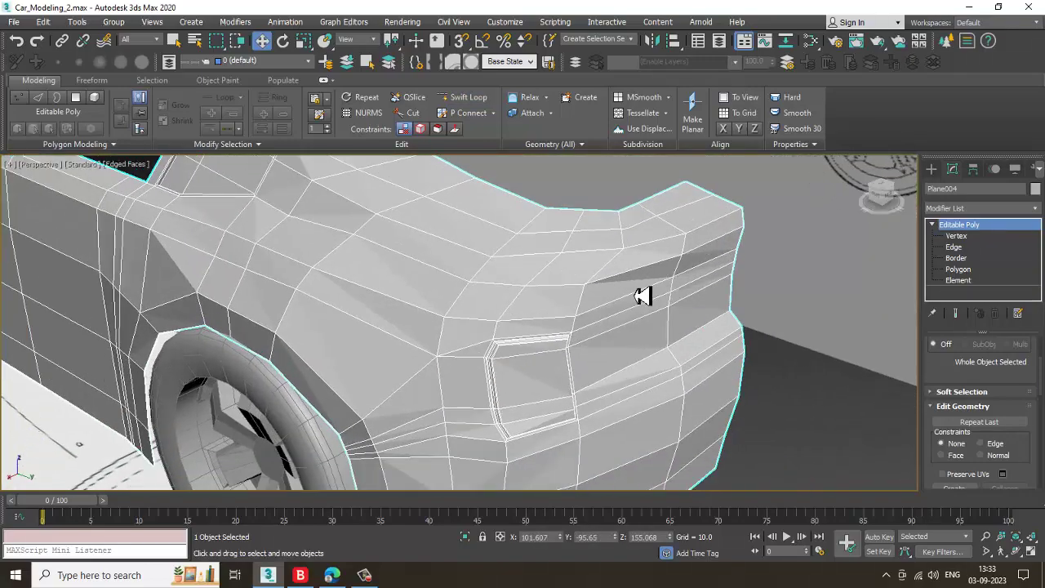
pyautogui.keyDown('alt'); pyautogui.moveTo(586, 329); pyautogui.dragTo(600, 282, button='middle'); pyautogui.keyUp('alt')
pyautogui.click(468, 98)
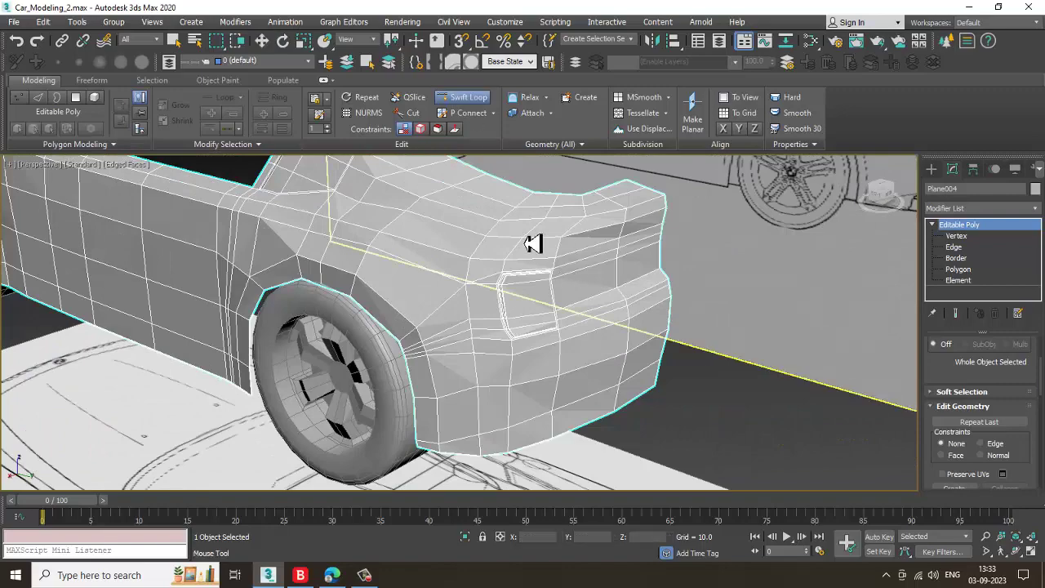
pyautogui.scroll(3, 536, 284)
pyautogui.click(522, 287)
pyautogui.rightClick(533, 345)
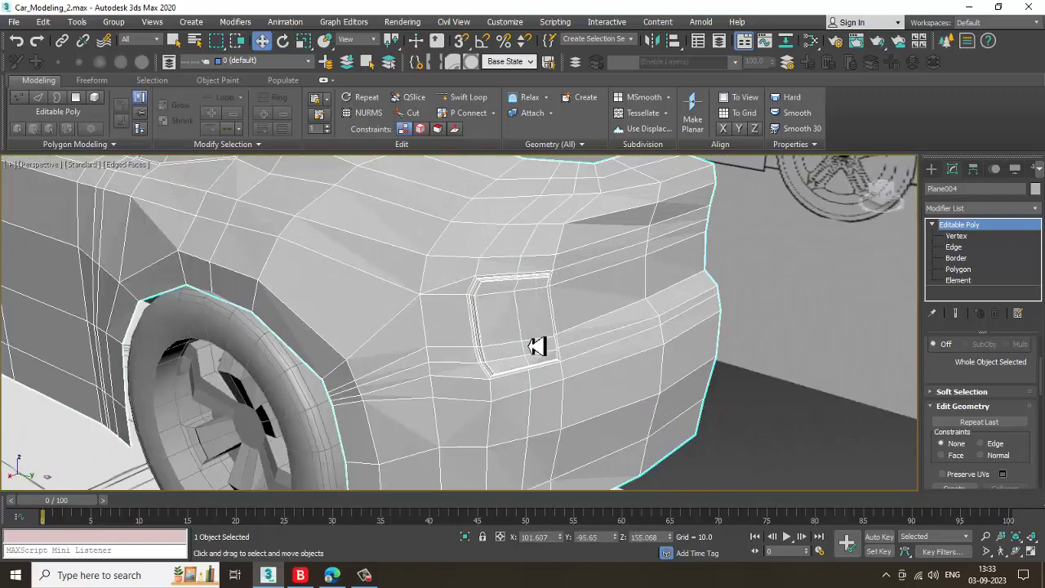
pyautogui.scroll(2, 536, 351)
pyautogui.scroll(-4, 535, 351)
pyautogui.keyDown('alt'); pyautogui.moveTo(513, 337); pyautogui.dragTo(558, 387, button='middle'); pyautogui.keyUp('alt')
pyautogui.scroll(-3, 565, 337)
pyautogui.scroll(2, 606, 359)
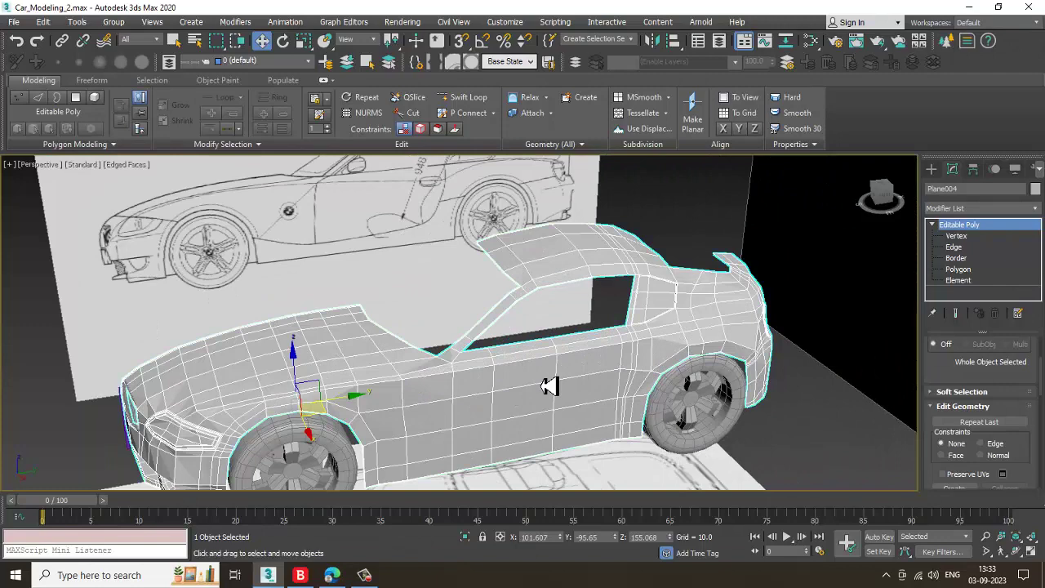
pyautogui.click(362, 576)
pyautogui.click(363, 577)
# Move the vertices at the rear window opening's curved corner to follow the blueprint outline in the top view
pyautogui.hotkey('alt', 'w')
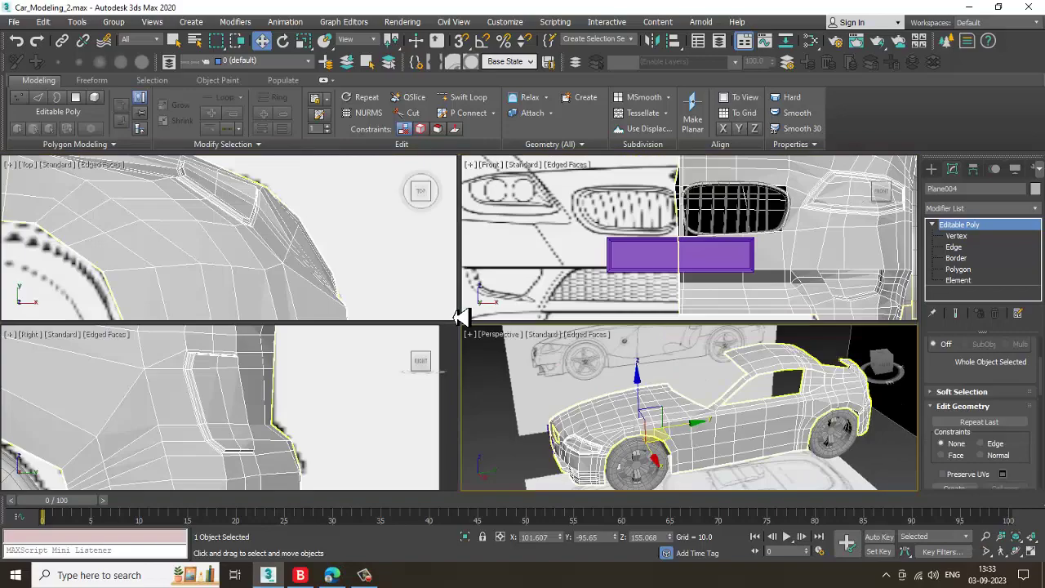
pyautogui.hotkey('alt', 'w')
pyautogui.moveTo(335, 290); pyautogui.dragTo(625, 249, button='middle')
pyautogui.scroll(-7, 623, 237)
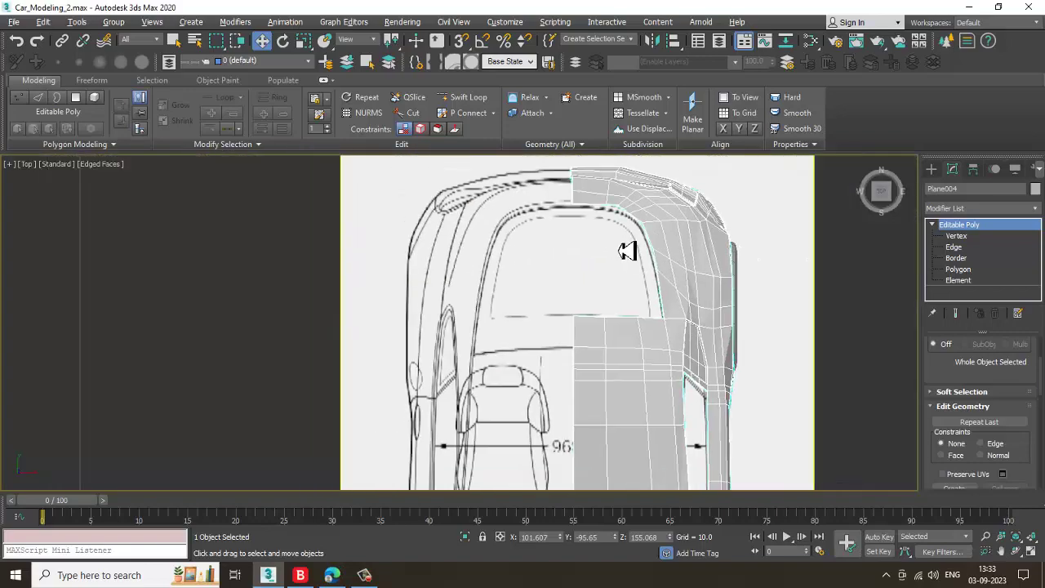
pyautogui.scroll(3, 625, 250)
pyautogui.scroll(-3, 628, 303)
pyautogui.moveTo(713, 262); pyautogui.dragTo(654, 269, button='middle')
pyautogui.scroll(5, 677, 306)
pyautogui.press('1')
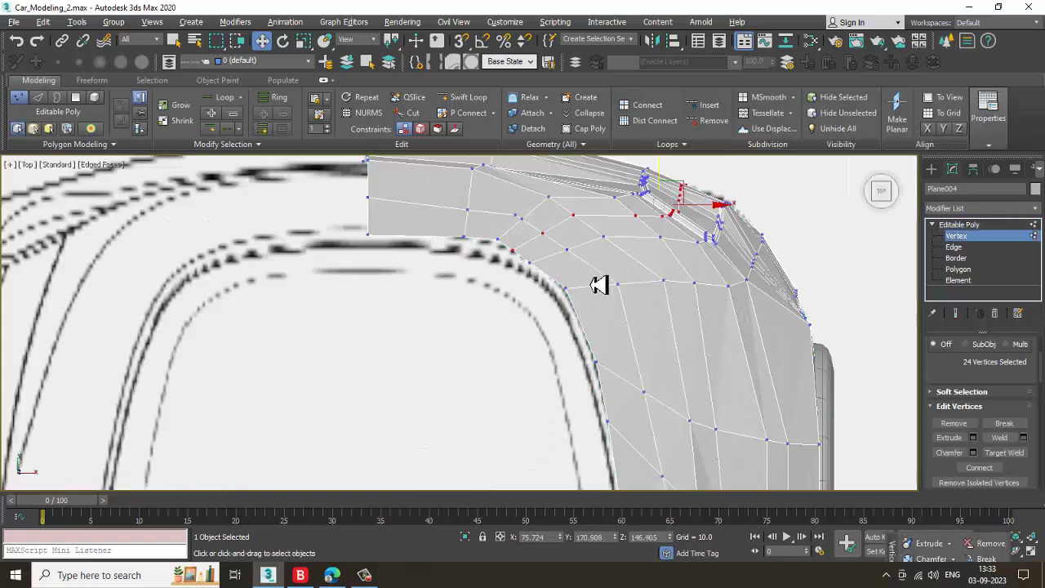
pyautogui.moveTo(463, 251); pyautogui.dragTo(422, 219)
pyautogui.moveTo(468, 277); pyautogui.dragTo(530, 249)
pyautogui.scroll(2, 537, 252)
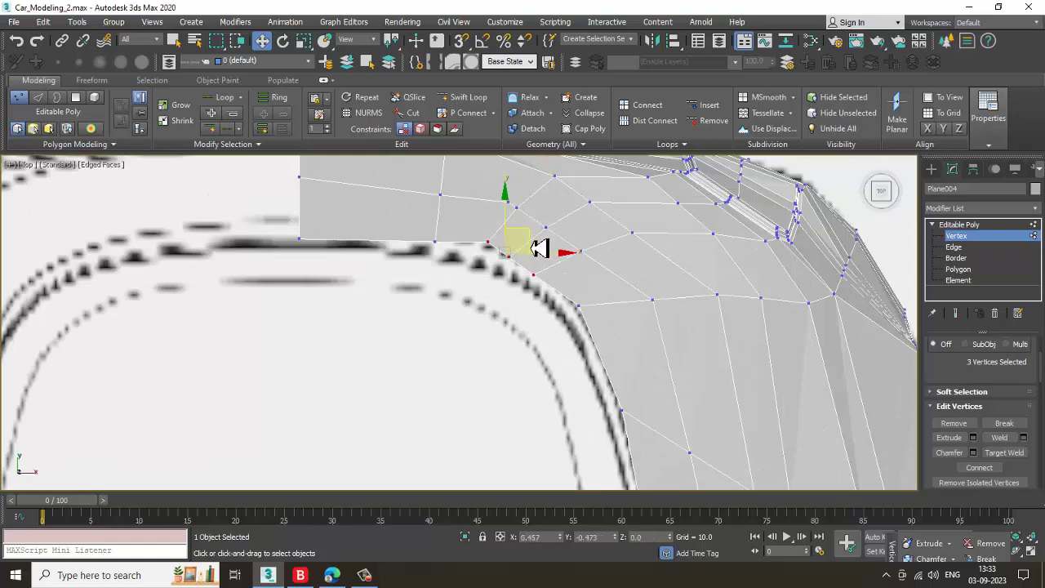
pyautogui.moveTo(614, 332); pyautogui.dragTo(614, 331)
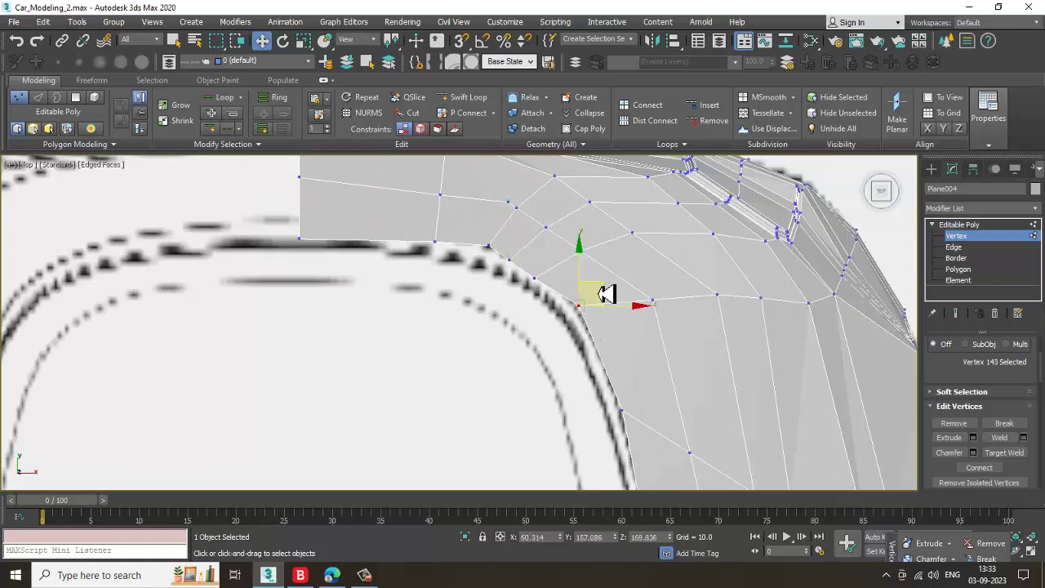
# Examine the remaining rear window and roof vertices against the top-view blueprint
pyautogui.scroll(-4, 624, 308)
pyautogui.moveTo(712, 413); pyautogui.dragTo(661, 250, button='middle')
pyautogui.scroll(2, 650, 338)
pyautogui.scroll(-6, 614, 338)
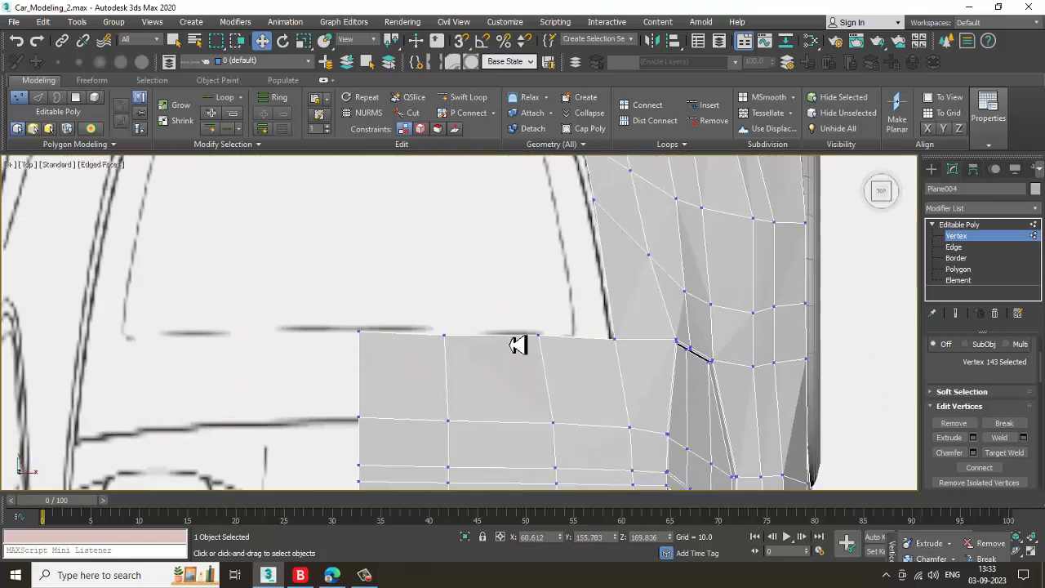
pyautogui.scroll(-4, 569, 328)
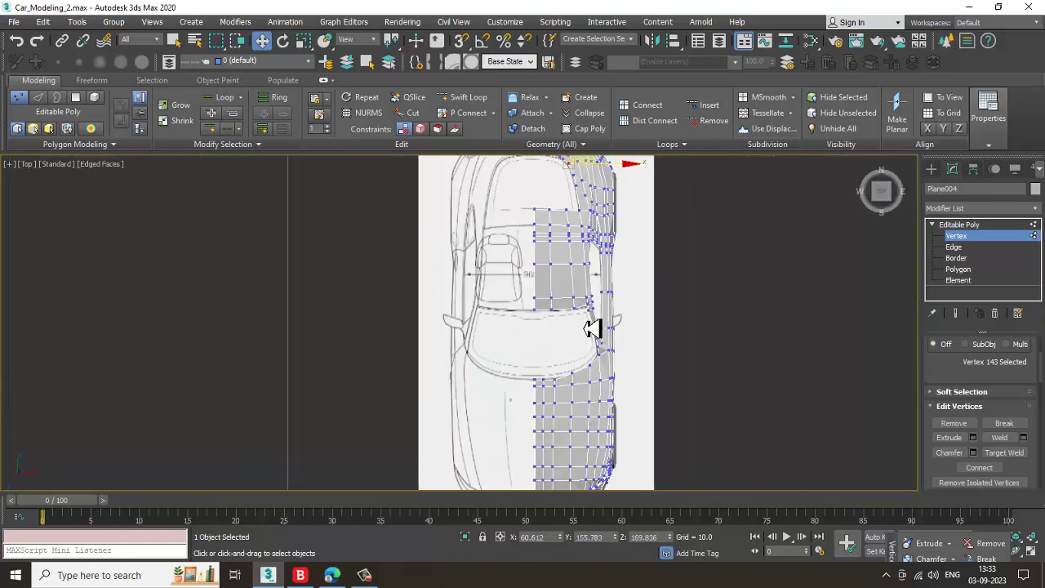
pyautogui.scroll(-2, 572, 302)
pyautogui.moveTo(557, 327); pyautogui.dragTo(554, 335, button='middle')
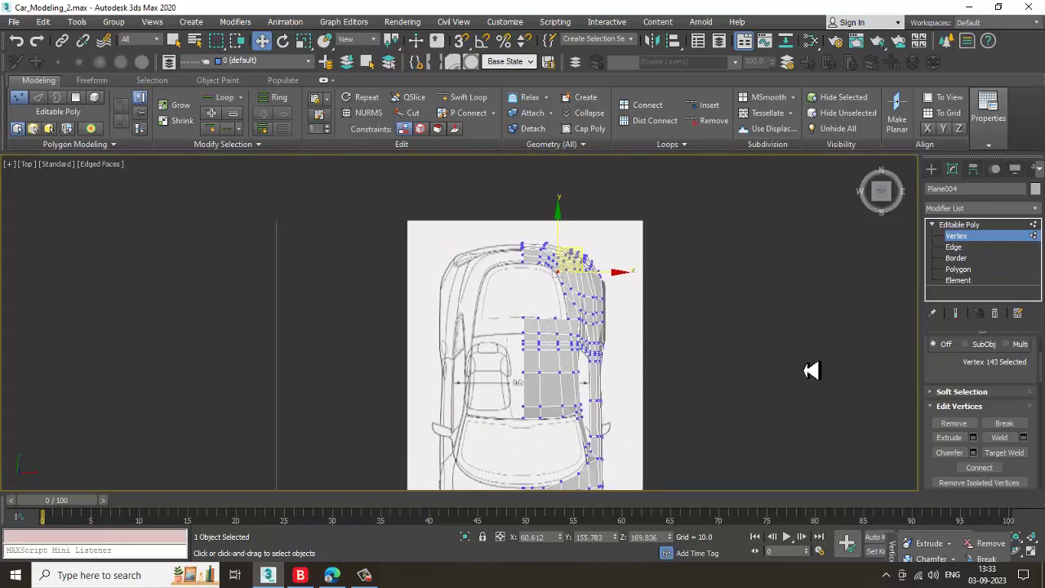
# Create a box over the side mirror outline in the front view, about 12.9 long and 18.7 wide
pyautogui.hotkey('alt', 'w')
pyautogui.moveTo(302, 436); pyautogui.dragTo(309, 394, button='middle')
pyautogui.moveTo(734, 264); pyautogui.dragTo(707, 343, button='middle')
pyautogui.hotkey('alt', 'w')
pyautogui.scroll(2, 721, 287)
pyautogui.hotkey('alt', 'x')
pyautogui.moveTo(627, 320); pyautogui.dragTo(632, 343, button='middle')
pyautogui.scroll(-2, 655, 311)
pyautogui.scroll(2, 652, 327)
pyautogui.hotkey('alt', 'x')
pyautogui.scroll(2, 632, 342)
pyautogui.click(932, 170)
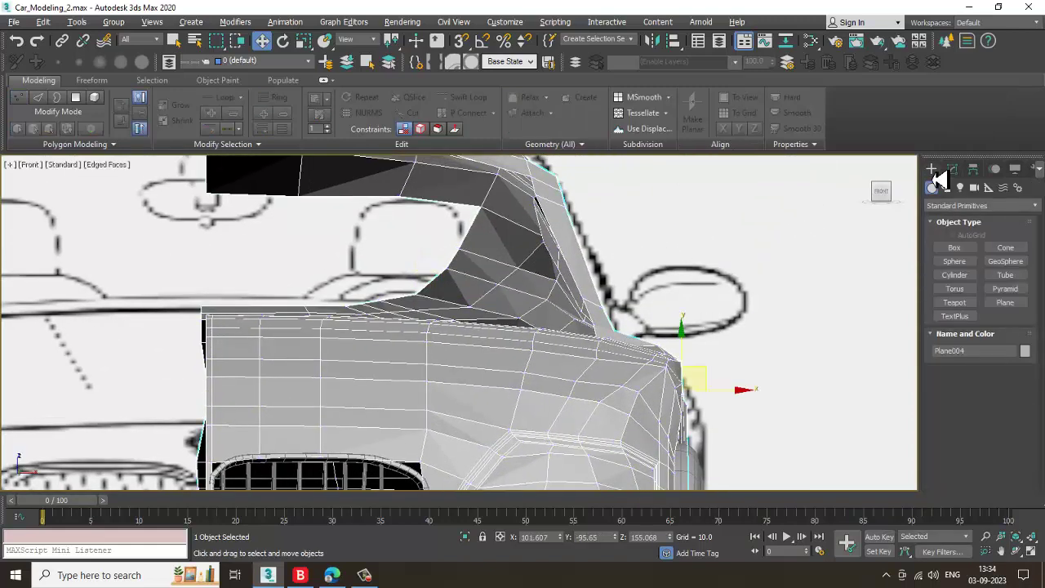
pyautogui.click(954, 248)
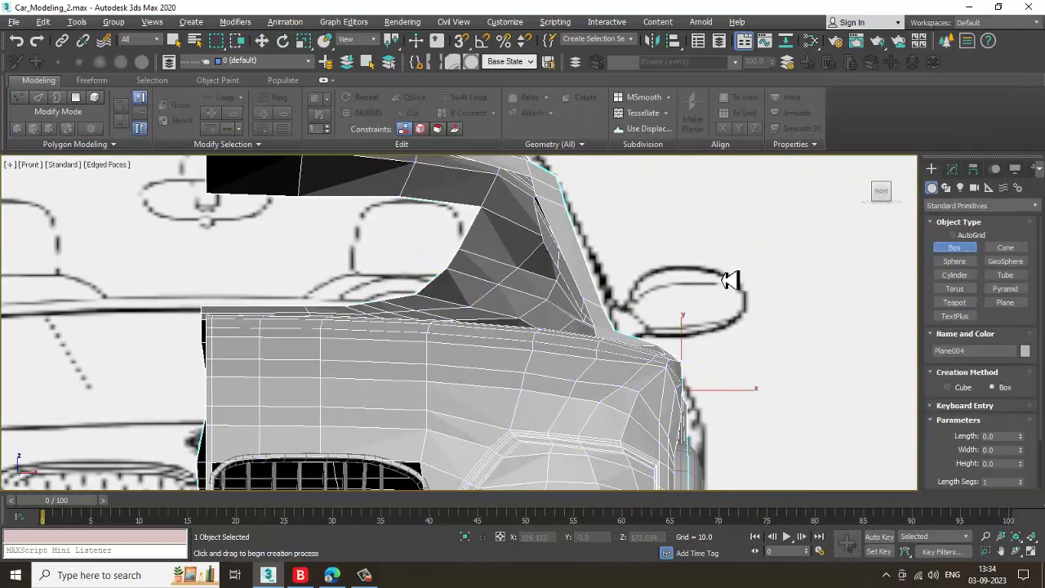
pyautogui.moveTo(634, 258); pyautogui.dragTo(753, 340)
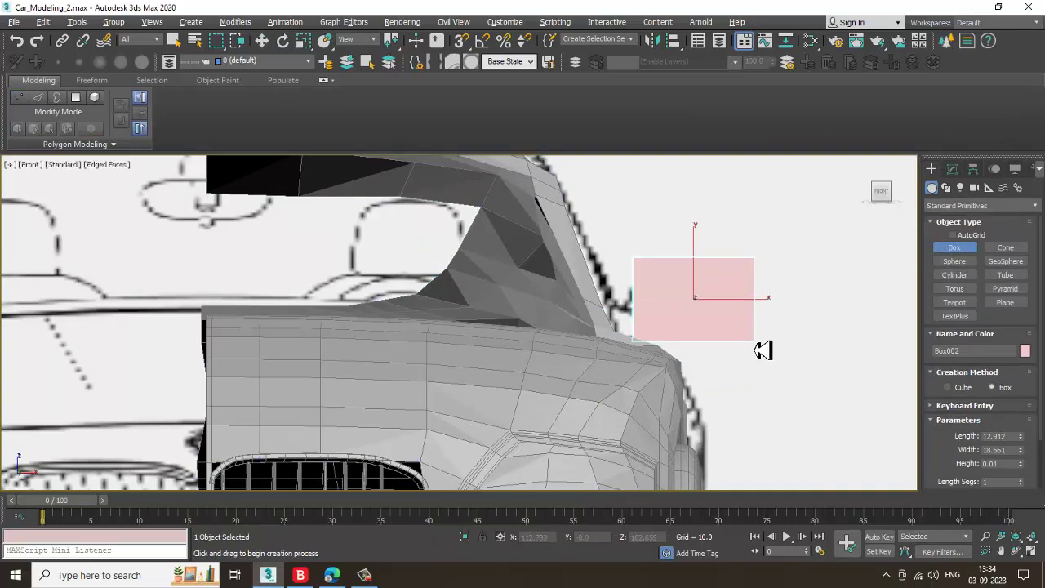
pyautogui.press('w')
# Examine the new mirror box's depth and placement beside the windshield pillar in the perspective and right views
pyautogui.hotkey('alt', 'w')
pyautogui.middleClick(749, 373)
pyautogui.press('z')
pyautogui.hotkey('alt', 'w')
pyautogui.scroll(-4, 678, 390)
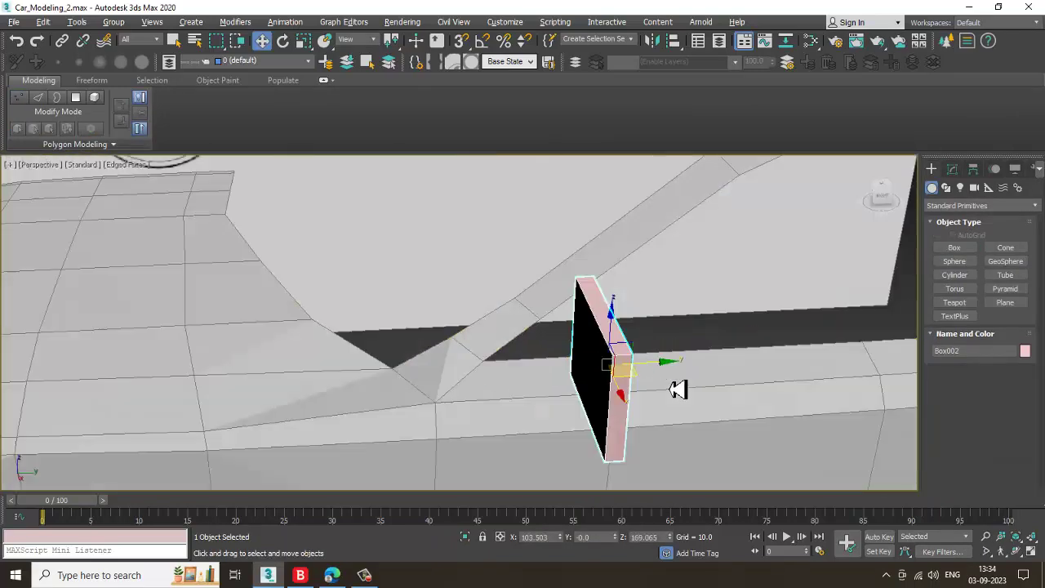
pyautogui.keyDown('alt'); pyautogui.moveTo(678, 390); pyautogui.dragTo(537, 292, button='middle'); pyautogui.keyUp('alt')
pyautogui.hotkey('alt', 'w')
pyautogui.middleClick(315, 436)
pyautogui.hotkey('alt', 'w')
pyautogui.press('z')
pyautogui.scroll(-6, 579, 368)
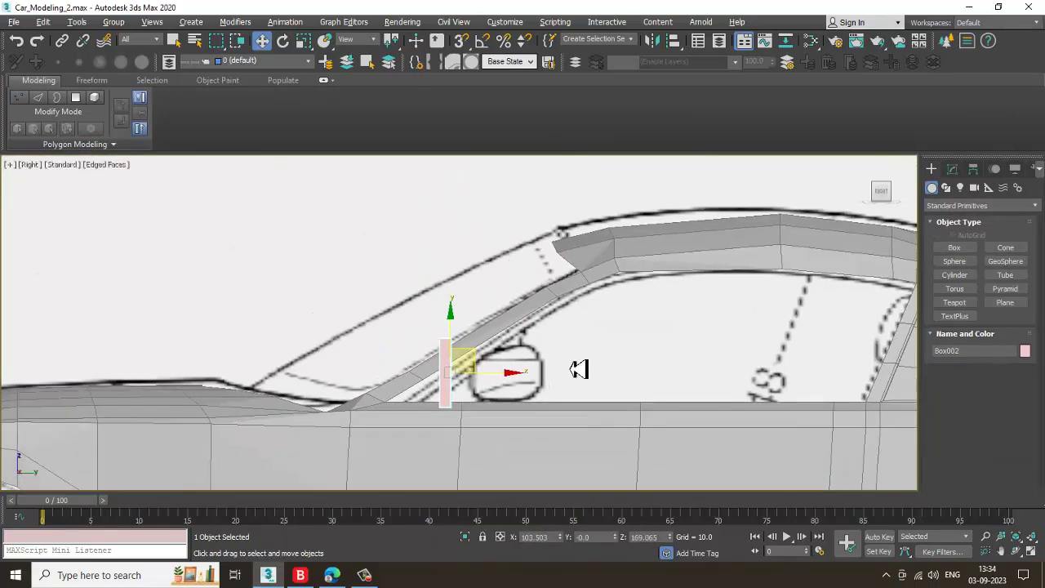
pyautogui.scroll(3, 462, 368)
pyautogui.moveTo(462, 368); pyautogui.dragTo(434, 367, button='middle')
pyautogui.hotkey('alt', 'w')
pyautogui.middleClick(790, 432)
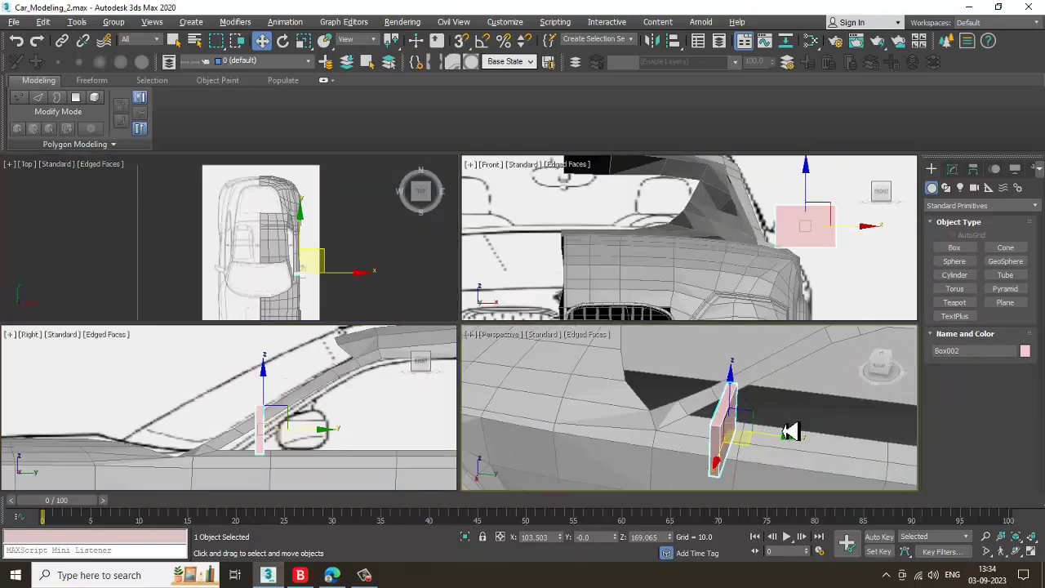
# Scale the mirror box along Y to make it thicker
pyautogui.hotkey('alt', 'w')
pyautogui.keyDown('alt'); pyautogui.moveTo(783, 432); pyautogui.dragTo(589, 392, button='middle'); pyautogui.keyUp('alt')
pyautogui.scroll(3, 547, 388)
pyautogui.press('r')
pyautogui.moveTo(583, 396); pyautogui.dragTo(650, 423)
pyautogui.press('w')
# Convert the mirror box to Editable Poly and make it see-through over the front blueprint
pyautogui.rightClick(552, 306)
pyautogui.moveTo(633, 442)
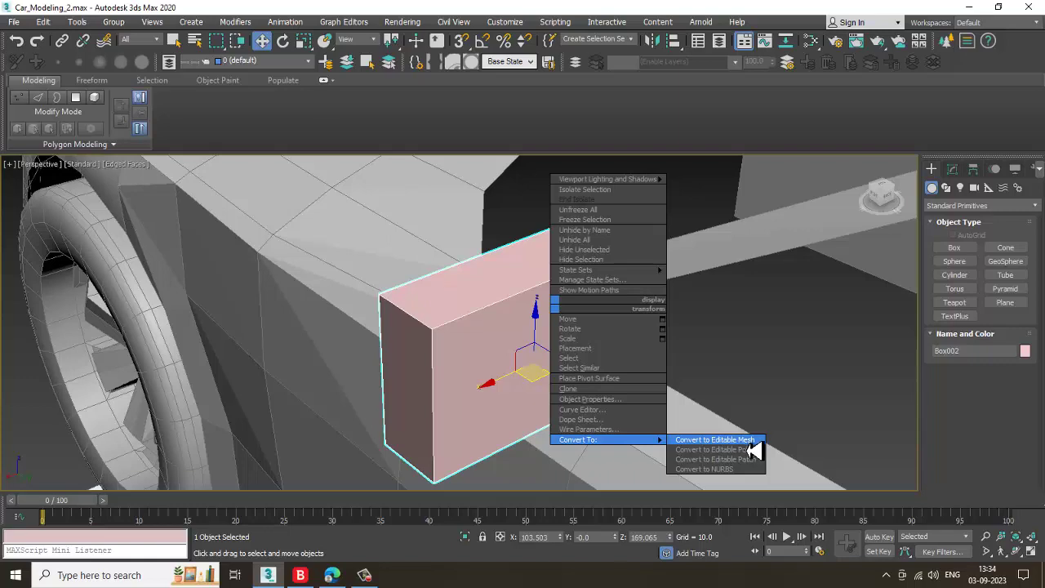
pyautogui.click(726, 449)
pyautogui.hotkey('alt', 'w')
pyautogui.moveTo(885, 303); pyautogui.dragTo(811, 295, button='middle')
pyautogui.hotkey('alt', 'x')
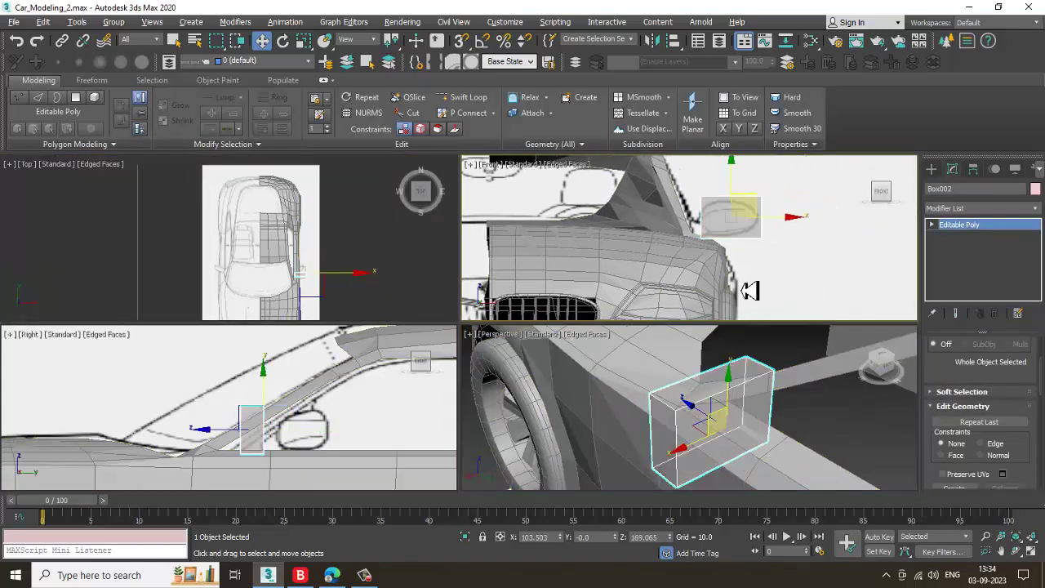
# Add two vertical and two horizontal edge loops across the mirror box with Swift Loop
pyautogui.hotkey('alt', 'w')
pyautogui.scroll(2, 660, 316)
pyautogui.click(480, 100)
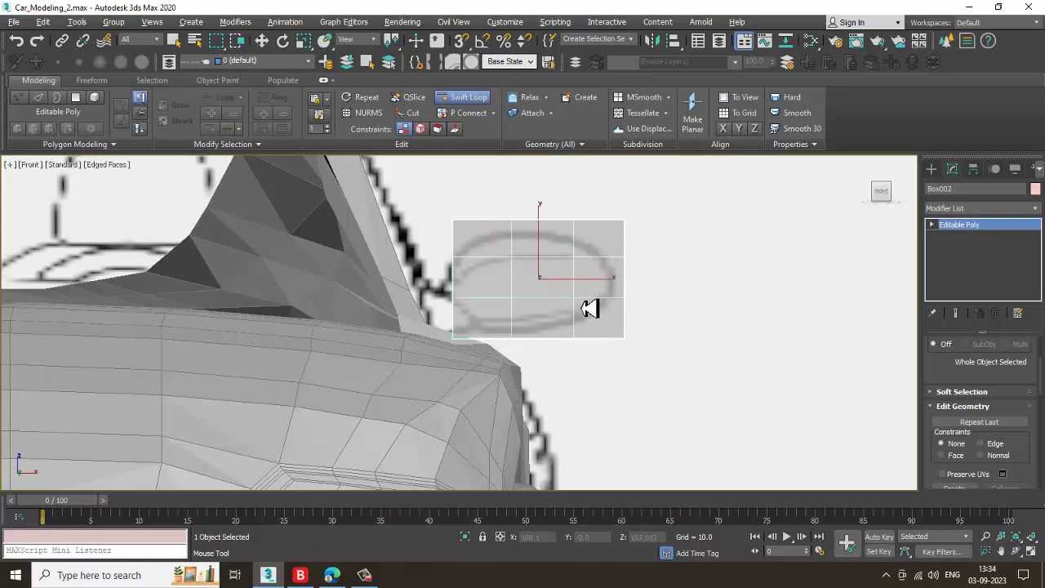
pyautogui.press('w')
pyautogui.moveTo(611, 242); pyautogui.dragTo(604, 250, button='middle')
# Scale the mirror box's vertex columns in the front view, tapering both ends to fit the oval mirror outline
pyautogui.press('1')
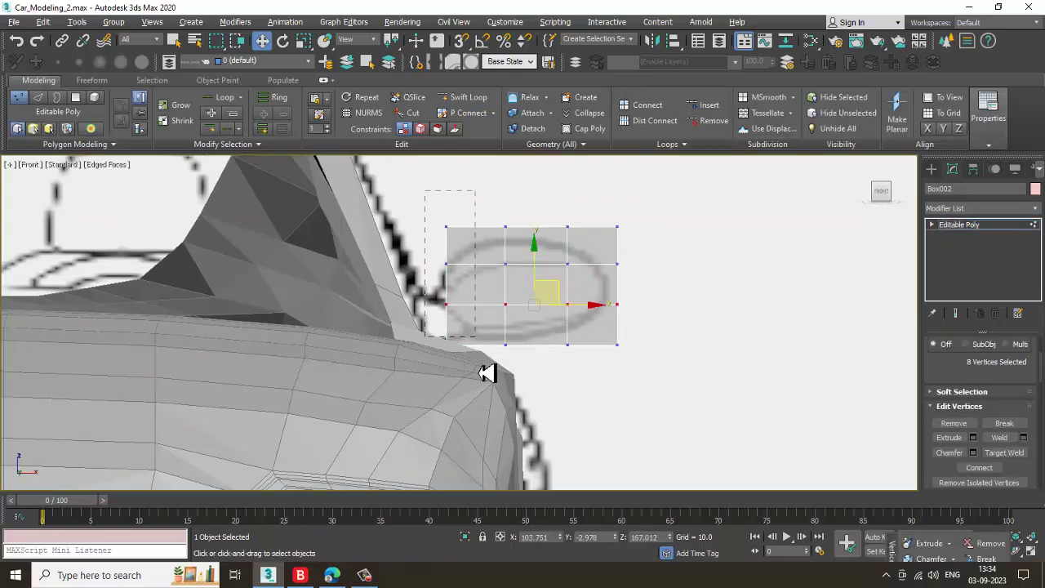
pyautogui.moveTo(480, 374); pyautogui.dragTo(480, 387)
pyautogui.press('r')
pyautogui.moveTo(455, 237); pyautogui.dragTo(467, 279)
pyautogui.moveTo(629, 225); pyautogui.dragTo(641, 279)
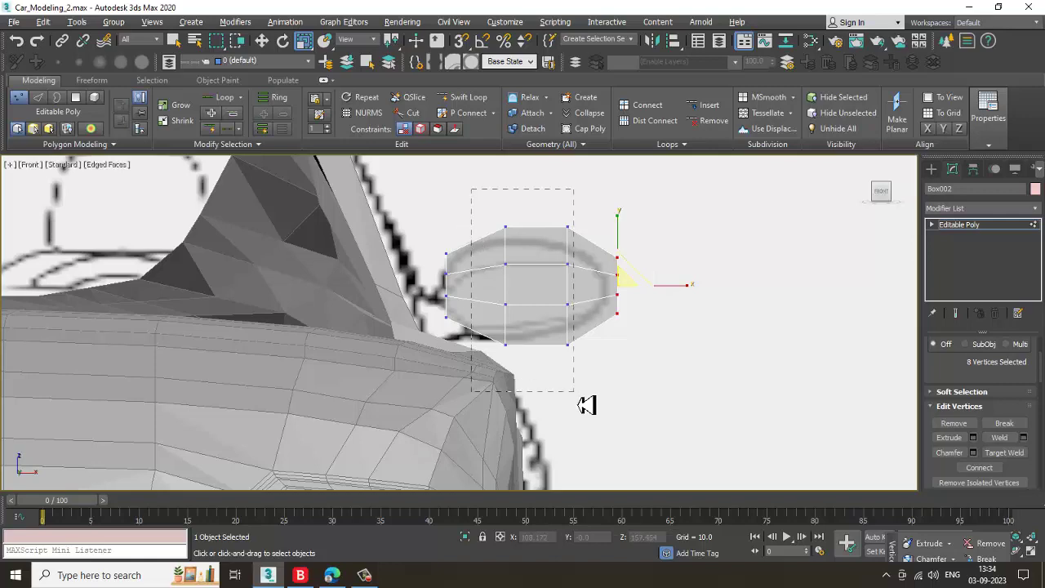
pyautogui.moveTo(547, 228); pyautogui.dragTo(540, 235)
# Select the nine polygons of the mirror's front face and move them along Y toward the back to thin the block
pyautogui.hotkey('alt', 'w')
pyautogui.middleClick(692, 411)
pyautogui.hotkey('alt', 'w')
pyautogui.scroll(-3, 690, 407)
pyautogui.keyDown('alt'); pyautogui.moveTo(690, 406); pyautogui.dragTo(667, 380, button='middle'); pyautogui.keyUp('alt')
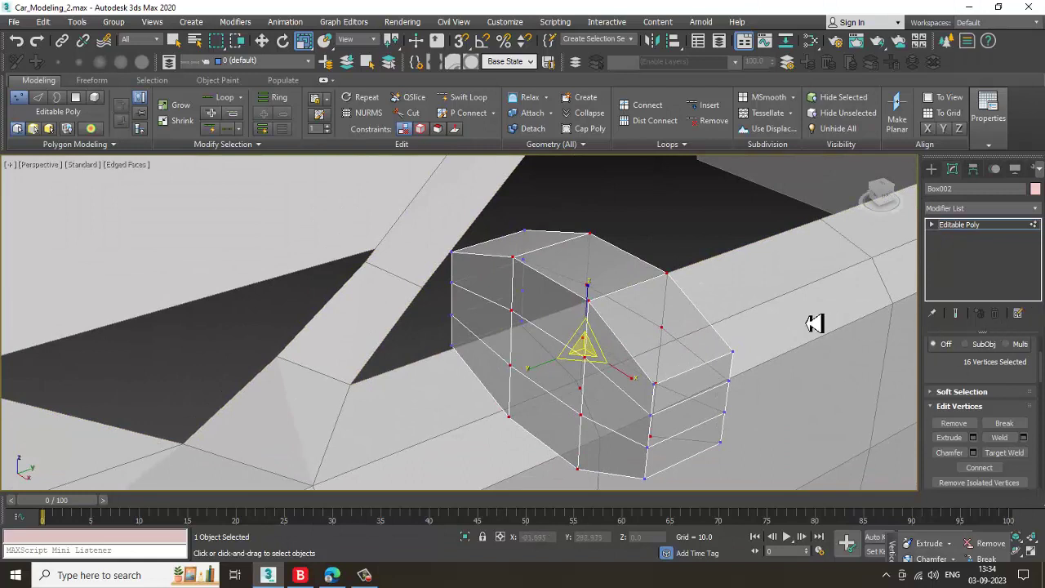
pyautogui.press('4')
pyautogui.click(577, 321)
pyautogui.keyDown('ctrl'); pyautogui.click(502, 302); pyautogui.keyUp('ctrl')
pyautogui.keyDown('ctrl'); pyautogui.click(602, 365); pyautogui.keyUp('ctrl')
pyautogui.keyDown('ctrl'); pyautogui.click(616, 415); pyautogui.keyUp('ctrl')
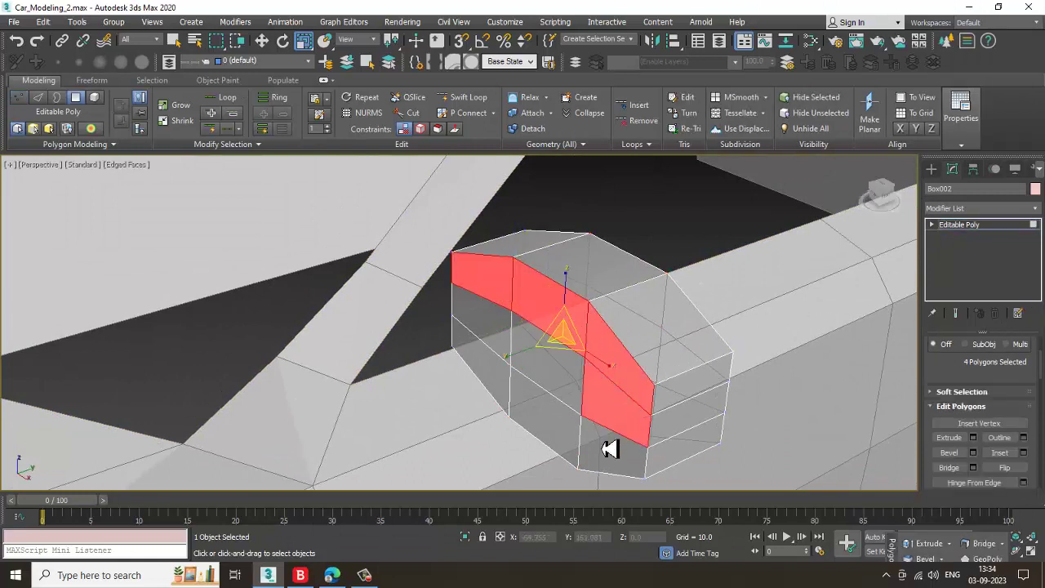
pyautogui.keyDown('ctrl'); pyautogui.click(604, 449); pyautogui.keyUp('ctrl')
pyautogui.keyDown('ctrl'); pyautogui.click(535, 376); pyautogui.keyUp('ctrl')
pyautogui.keyDown('ctrl'); pyautogui.click(551, 415); pyautogui.keyUp('ctrl')
pyautogui.keyDown('ctrl'); pyautogui.click(502, 378); pyautogui.keyUp('ctrl')
pyautogui.keyDown('ctrl'); pyautogui.click(500, 348); pyautogui.keyUp('ctrl')
pyautogui.press('w')
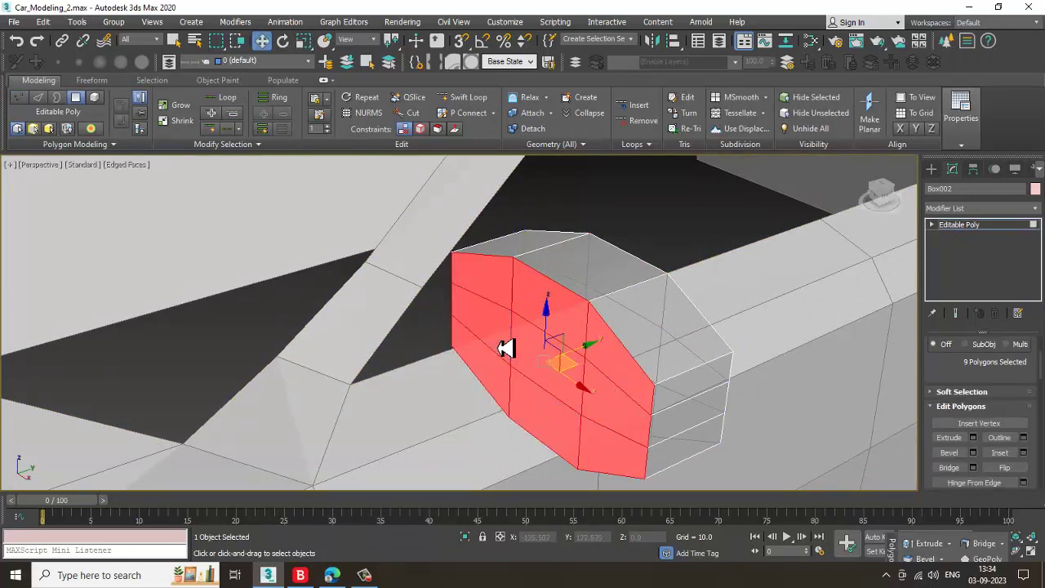
pyautogui.moveTo(584, 356); pyautogui.dragTo(611, 359)
# Scale the mirror's nine front-face polygons down slightly
pyautogui.keyDown('alt'); pyautogui.moveTo(662, 370); pyautogui.dragTo(603, 359, button='middle'); pyautogui.keyUp('alt')
pyautogui.press('r')
pyautogui.moveTo(574, 360); pyautogui.dragTo(582, 374)
pyautogui.moveTo(633, 373)
pyautogui.keyDown('alt'); pyautogui.mouseDown(button='middle')
pyautogui.moveTo(552, 368)
pyautogui.moveTo(634, 383)
pyautogui.mouseUp(button='middle'); pyautogui.keyUp('alt')
pyautogui.press('w')
# Add two edge loops around the mirror block's side walls with Swift Loop
pyautogui.click(469, 98)
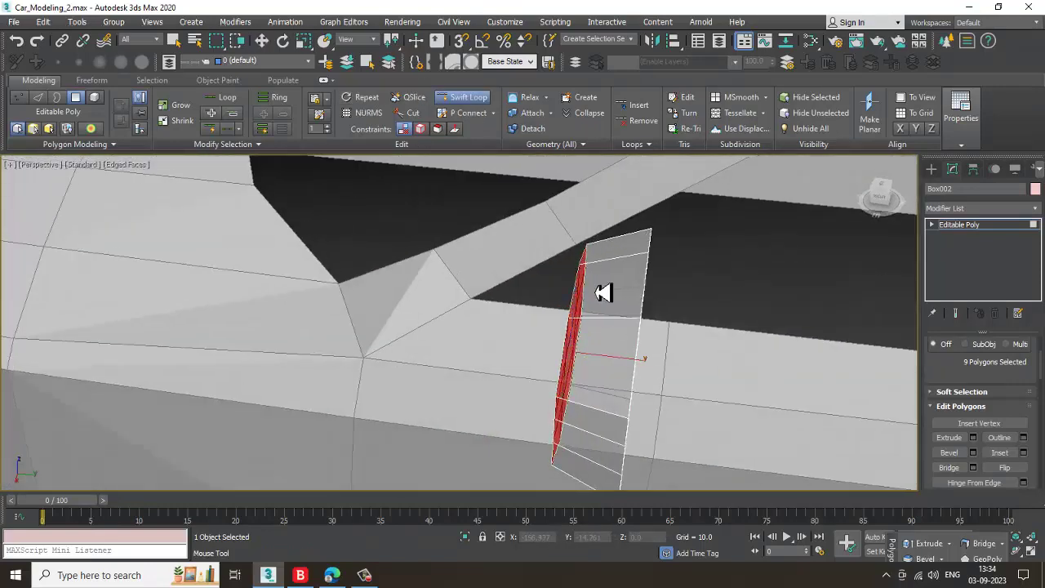
pyautogui.click(634, 267)
pyautogui.keyDown('alt'); pyautogui.moveTo(635, 267); pyautogui.dragTo(658, 298, button='middle'); pyautogui.keyUp('alt')
pyautogui.press('w')
# Select both new edge loops around the mirror's sides and scale them up slightly to round the housing
pyautogui.press('2')
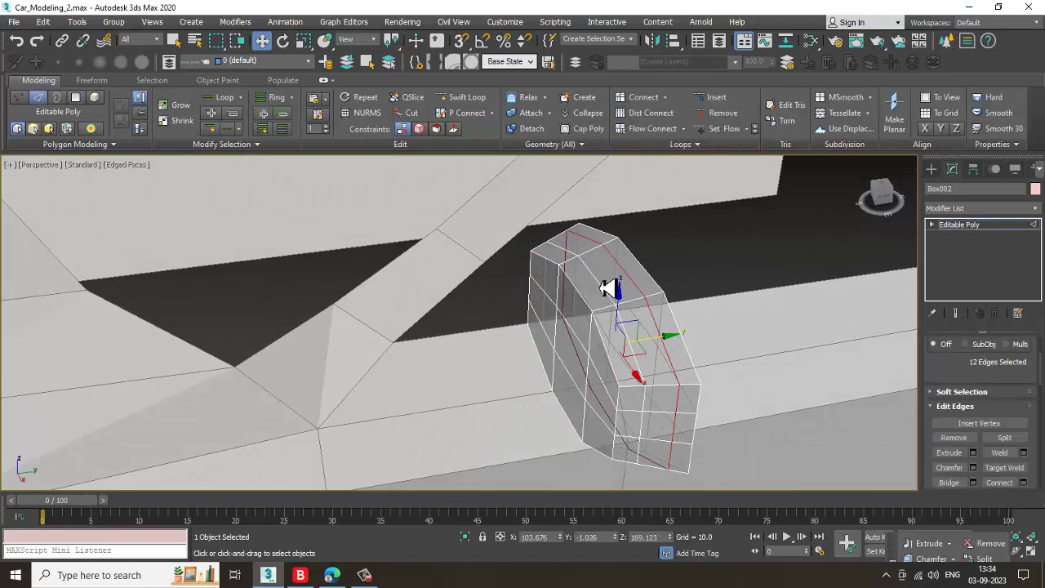
pyautogui.keyDown('ctrl'); pyautogui.doubleClick(600, 287); pyautogui.keyUp('ctrl')
pyautogui.press('r')
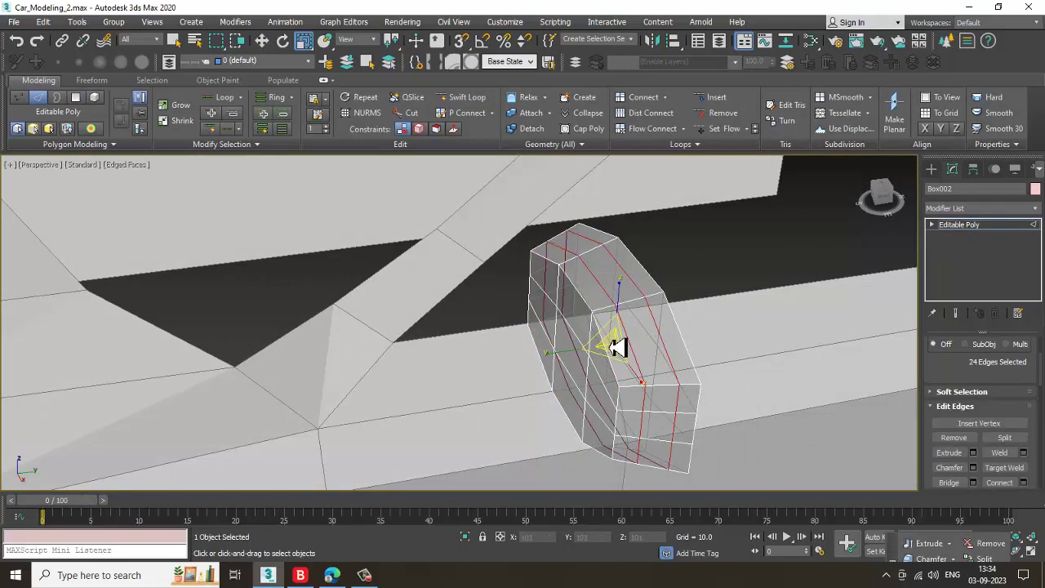
pyautogui.moveTo(613, 348); pyautogui.dragTo(612, 345)
pyautogui.moveTo(612, 345)
pyautogui.keyDown('alt'); pyautogui.mouseDown(button='middle')
pyautogui.moveTo(565, 366)
pyautogui.moveTo(612, 361)
pyautogui.mouseUp(button='middle'); pyautogui.keyUp('alt')
pyautogui.press('w')
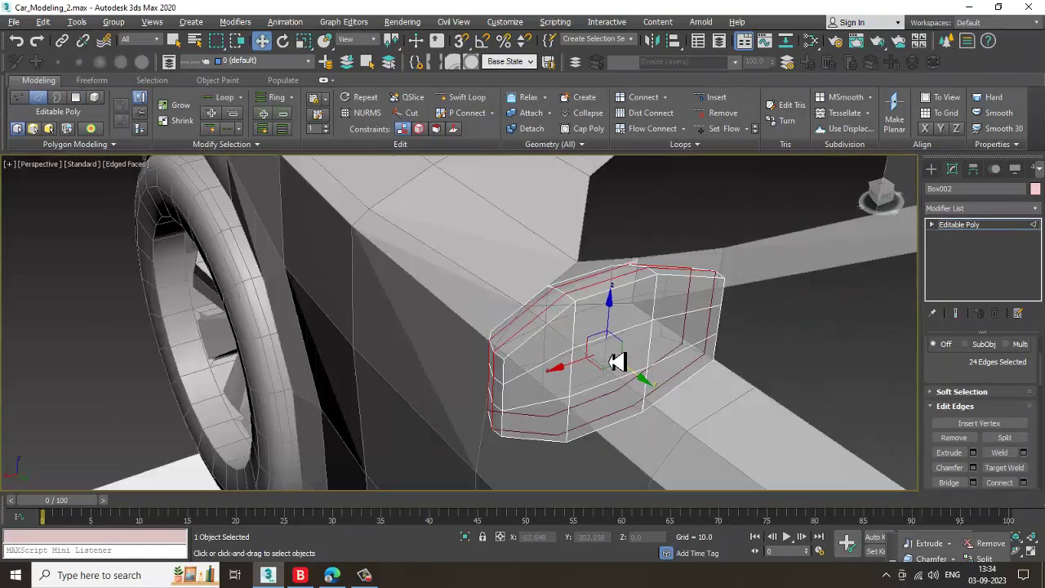
# Turn off the mirror's see-through display and inset its nine rear-facing polygons by 0.882
pyautogui.press('4')
pyautogui.click(628, 319)
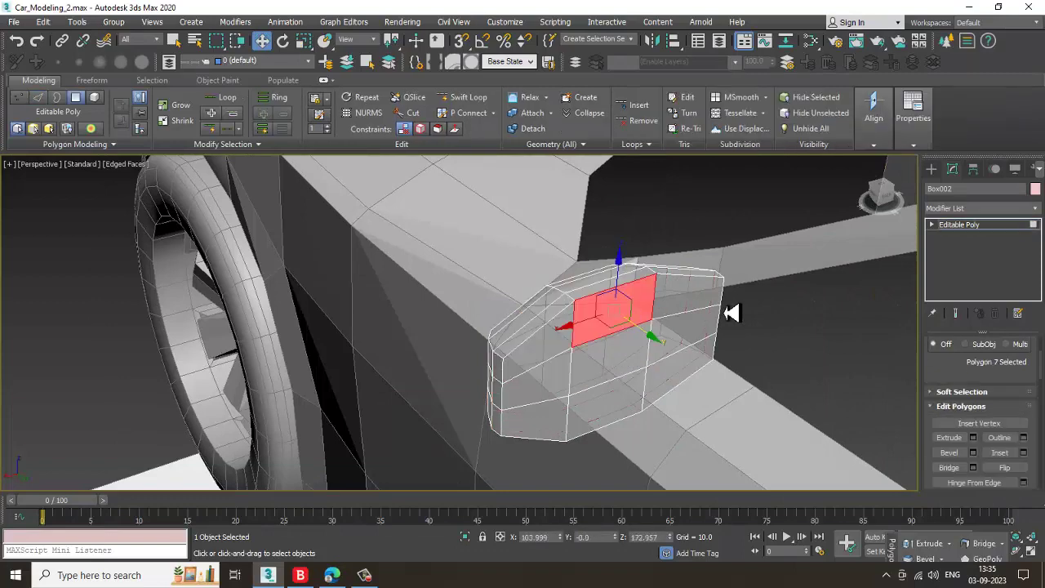
pyautogui.press('super+x')
pyautogui.hotkey('alt', 'x')
pyautogui.keyDown('alt'); pyautogui.moveTo(710, 315); pyautogui.dragTo(669, 316, button='middle'); pyautogui.keyUp('alt')
pyautogui.keyDown('ctrl'); pyautogui.click(653, 300); pyautogui.keyUp('ctrl')
pyautogui.keyDown('ctrl'); pyautogui.click(649, 329); pyautogui.keyUp('ctrl')
pyautogui.keyDown('ctrl'); pyautogui.click(637, 369); pyautogui.keyUp('ctrl')
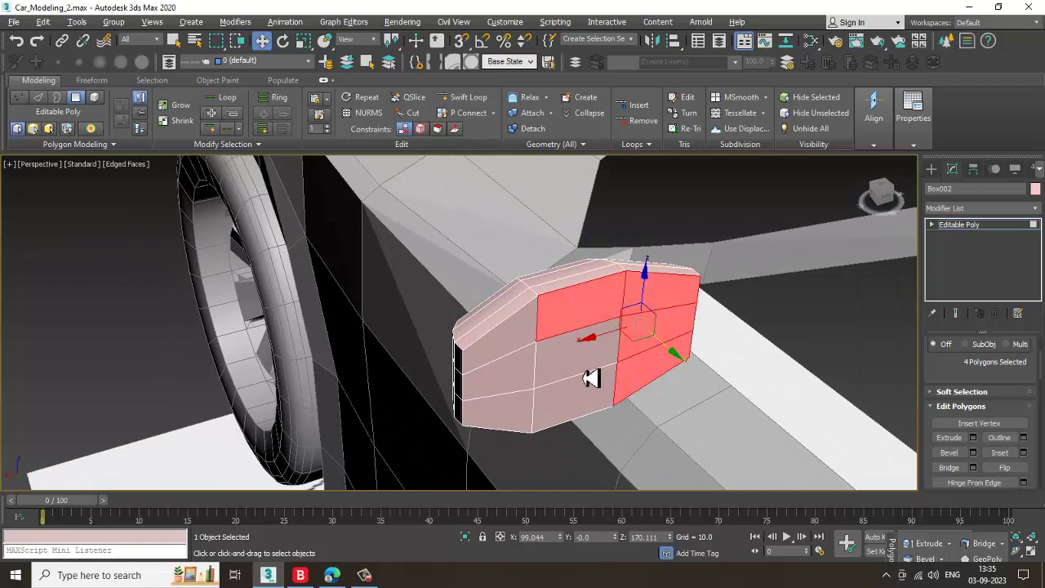
pyautogui.keyDown('ctrl'); pyautogui.click(577, 372); pyautogui.keyUp('ctrl')
pyautogui.keyDown('ctrl'); pyautogui.click(580, 395); pyautogui.keyUp('ctrl')
pyautogui.keyDown('ctrl'); pyautogui.click(529, 418); pyautogui.keyUp('ctrl')
pyautogui.keyDown('ctrl'); pyautogui.click(518, 367); pyautogui.keyUp('ctrl')
pyautogui.keyDown('ctrl'); pyautogui.click(506, 349); pyautogui.keyUp('ctrl')
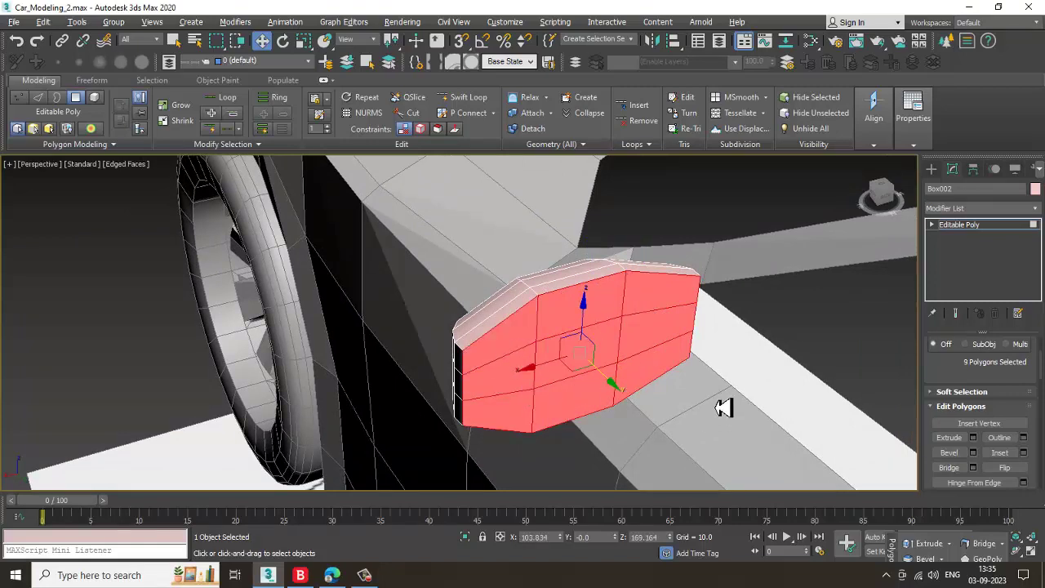
pyautogui.keyDown('alt'); pyautogui.moveTo(715, 406); pyautogui.dragTo(727, 411, button='middle'); pyautogui.keyUp('alt')
pyautogui.moveTo(968, 385); pyautogui.dragTo(959, 280)
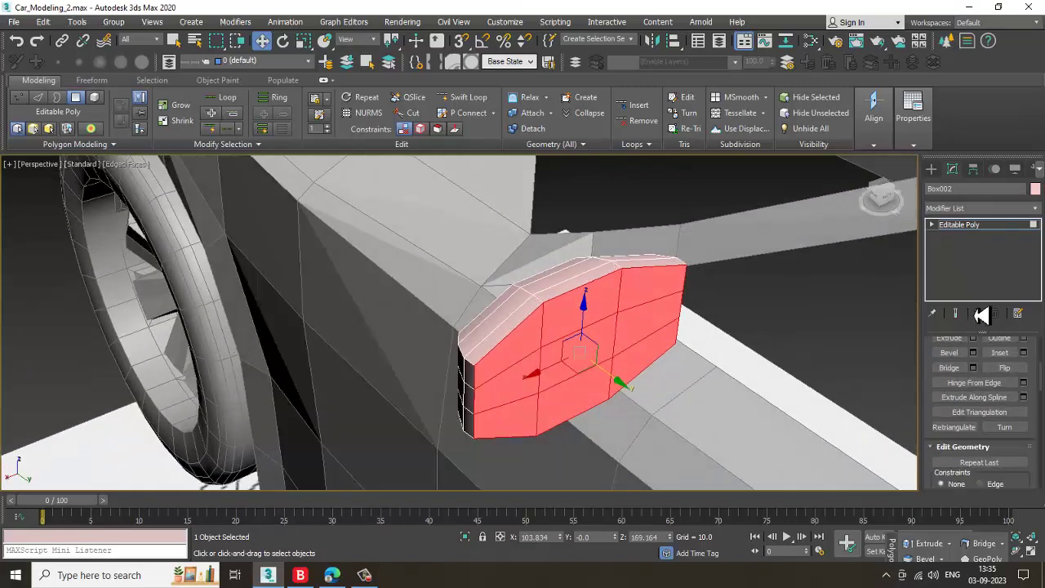
pyautogui.click(1023, 353)
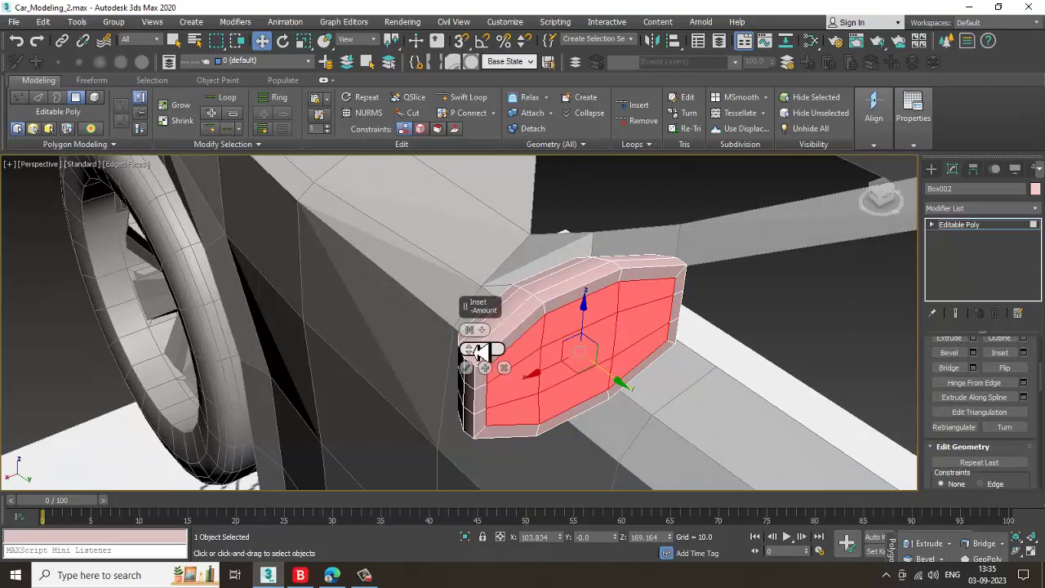
pyautogui.moveTo(469, 350); pyautogui.dragTo(473, 358)
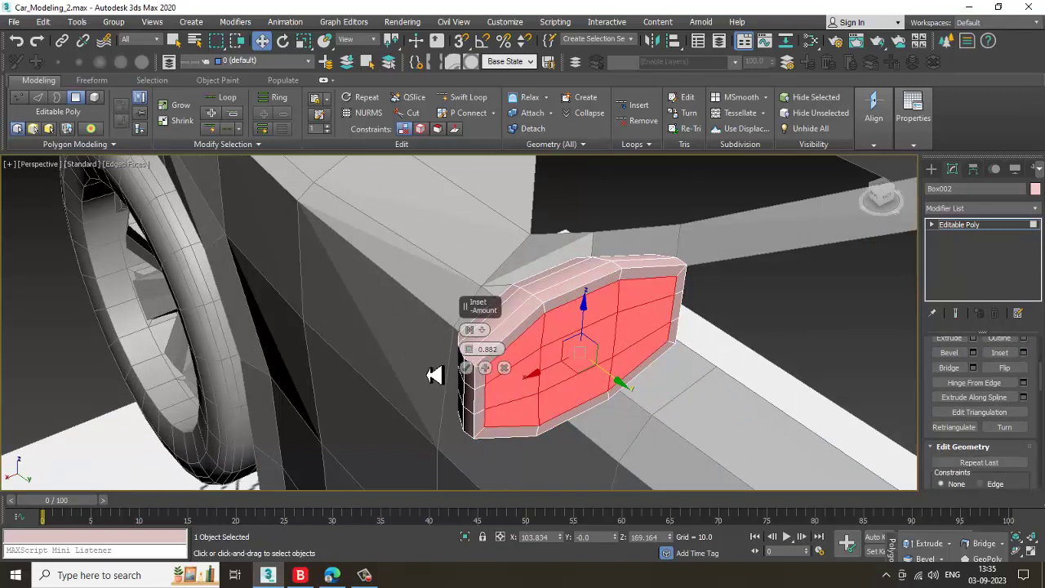
pyautogui.click(466, 369)
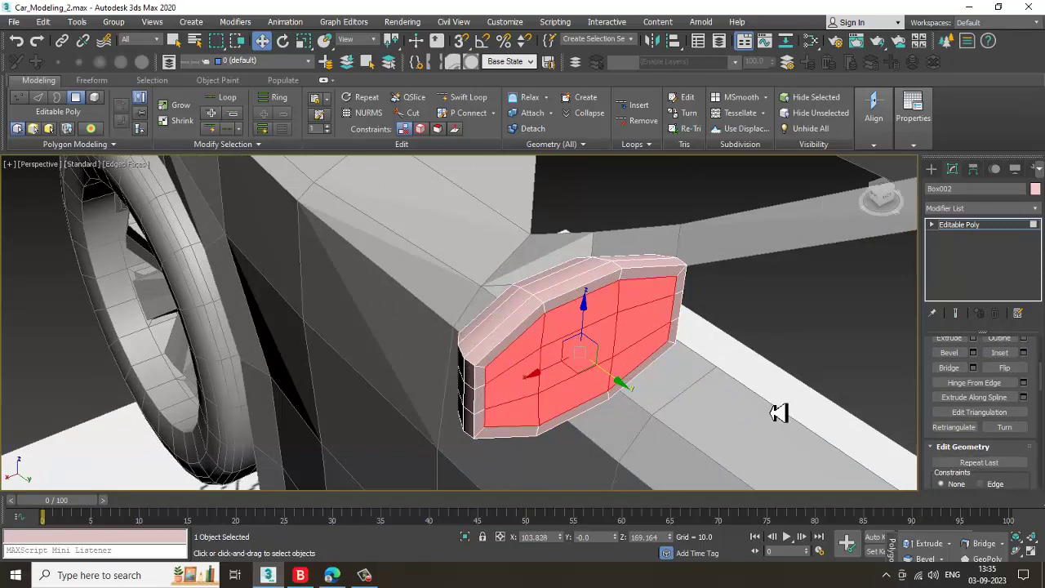
# Bevel the mirror's nine rear-facing polygons inward with a height of -0.163 and an outline of -0.291
pyautogui.click(973, 353)
pyautogui.moveTo(469, 350); pyautogui.dragTo(501, 418)
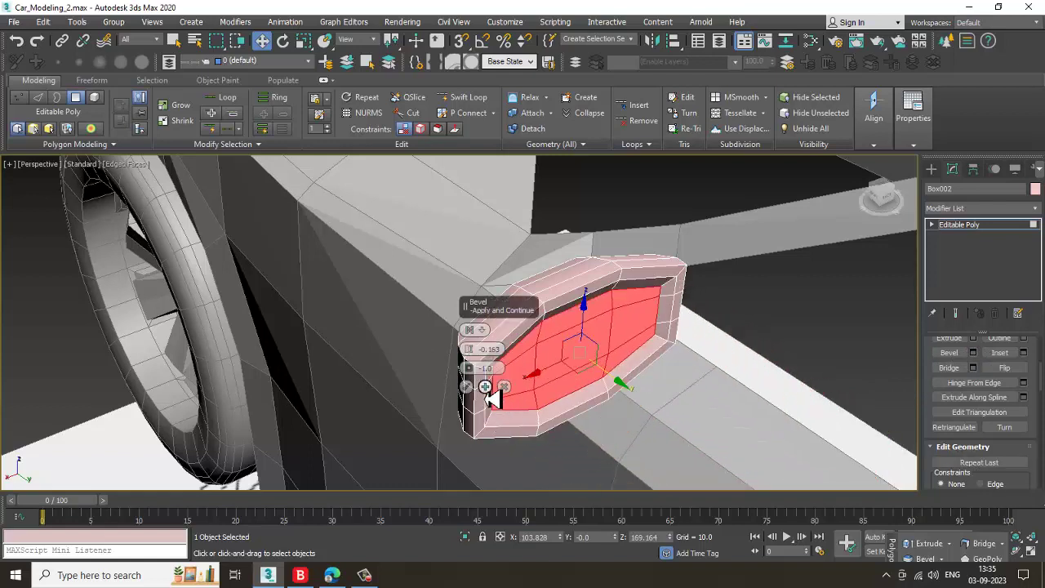
pyautogui.moveTo(469, 375); pyautogui.dragTo(474, 372)
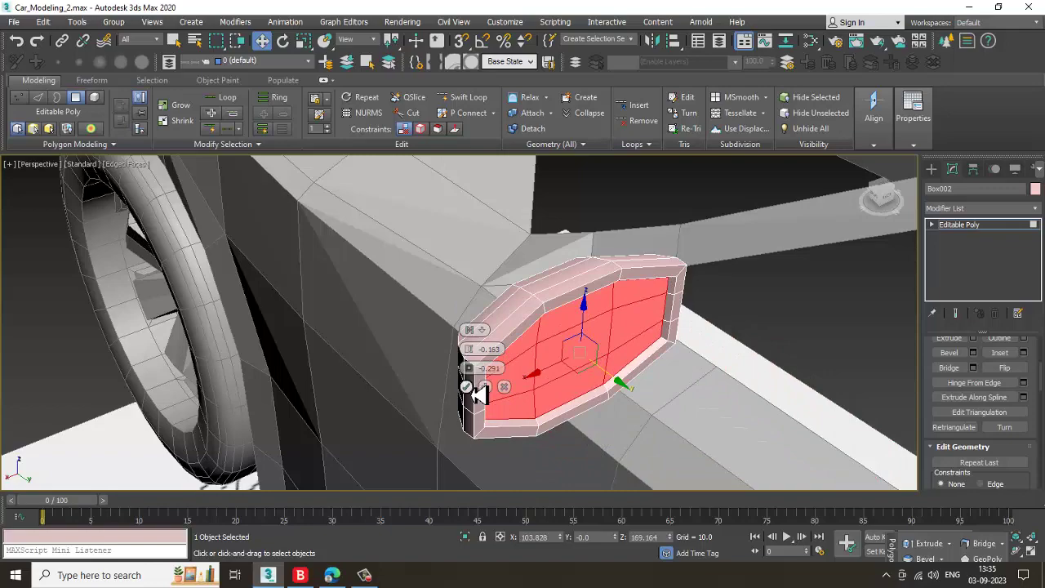
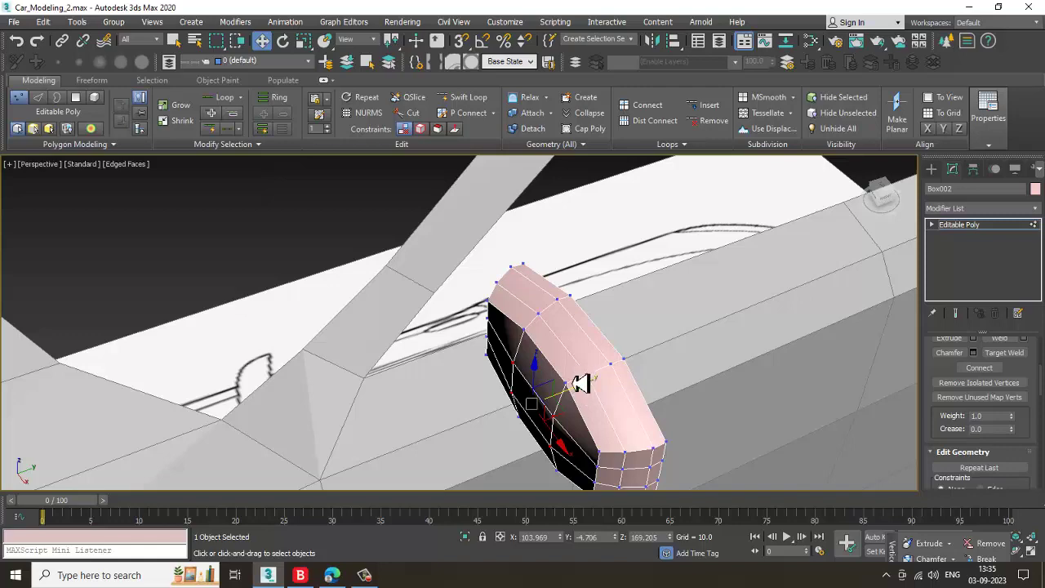
# Leave vertex editing and check the mirror housing's shape and position against the front and side blueprints using see-through display
pyautogui.hotkey('alt', 'w')
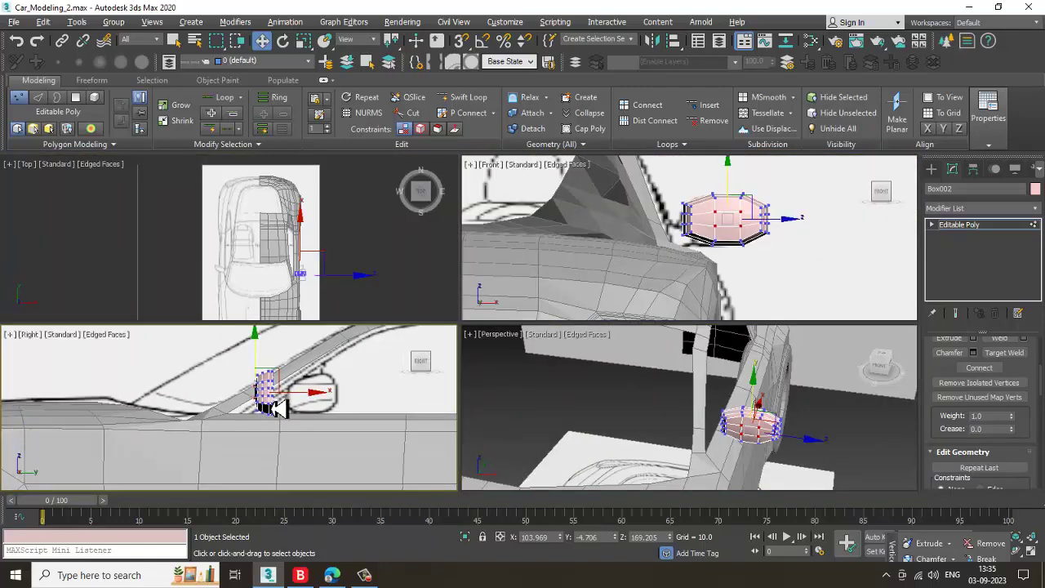
pyautogui.hotkey('alt', 'w')
pyautogui.click(992, 226)
pyautogui.hotkey('alt', 'w')
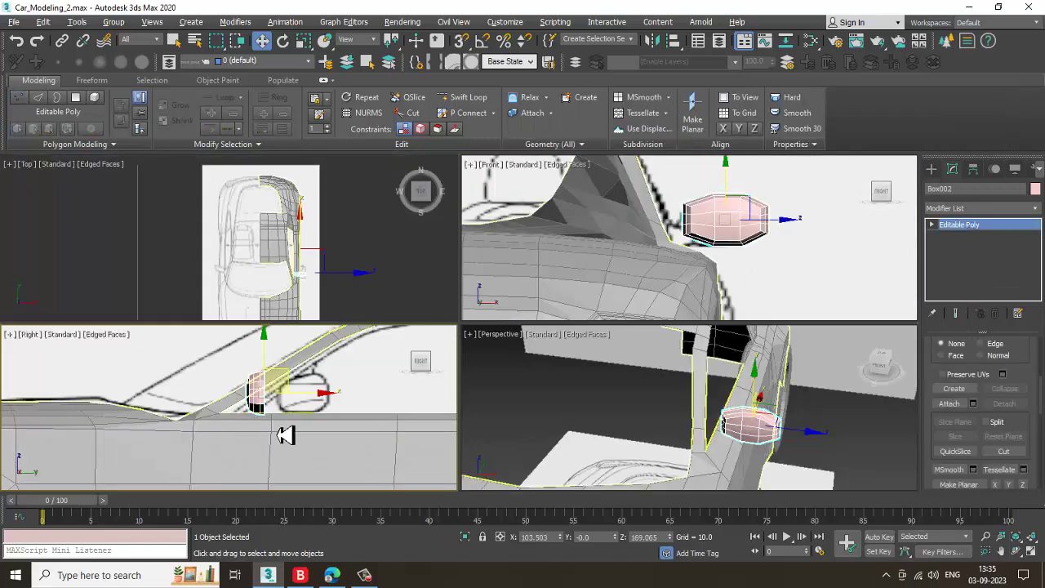
pyautogui.moveTo(285, 434); pyautogui.dragTo(267, 422, button='middle')
pyautogui.moveTo(744, 256); pyautogui.dragTo(721, 252, button='middle')
pyautogui.hotkey('alt', 'w')
pyautogui.hotkey('alt', 'x')
pyautogui.moveTo(561, 327); pyautogui.dragTo(588, 317, button='middle')
pyautogui.scroll(2, 607, 331)
pyautogui.scroll(2, 588, 317)
pyautogui.hotkey('alt', 'w')
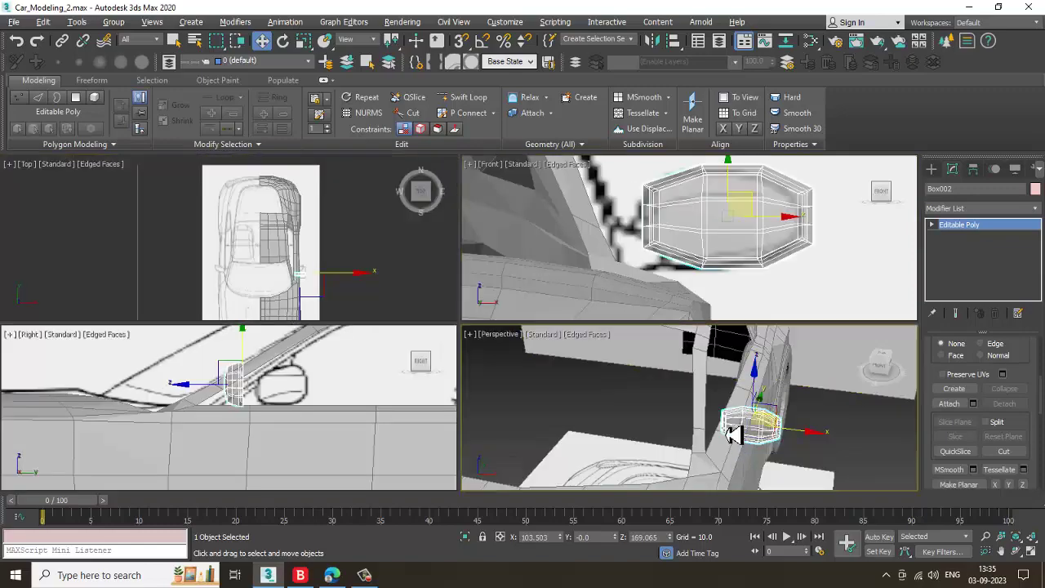
pyautogui.hotkey('alt', 'w')
pyautogui.moveTo(732, 434)
pyautogui.mouseDown(button='middle')
pyautogui.moveTo(527, 368)
pyautogui.moveTo(586, 368)
pyautogui.moveTo(549, 357)
pyautogui.moveTo(729, 343)
pyautogui.moveTo(667, 329)
pyautogui.moveTo(719, 356)
pyautogui.moveTo(709, 309)
pyautogui.moveTo(695, 326)
pyautogui.moveTo(746, 354)
pyautogui.moveTo(499, 305)
pyautogui.moveTo(550, 275)
pyautogui.moveTo(371, 339)
pyautogui.moveTo(497, 322)
pyautogui.mouseUp(button='middle')
pyautogui.scroll(-2, 557, 370)
pyautogui.hotkey('alt', 'x')
# Select the car body and pick its polygon at the foot of the windshield pillar
pyautogui.scroll(3, 611, 364)
pyautogui.click(371, 339)
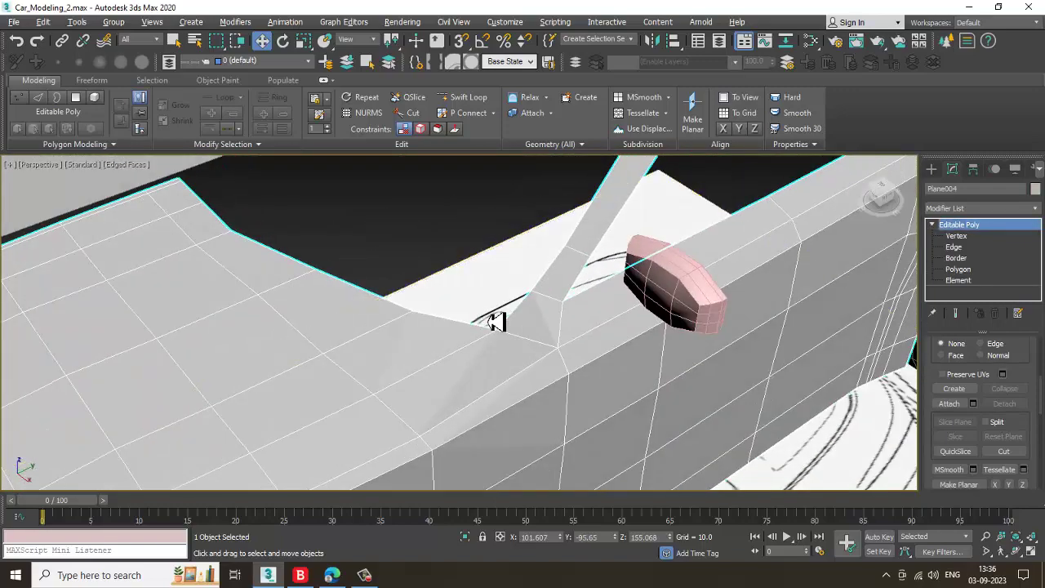
pyautogui.scroll(3, 495, 328)
pyautogui.click(950, 271)
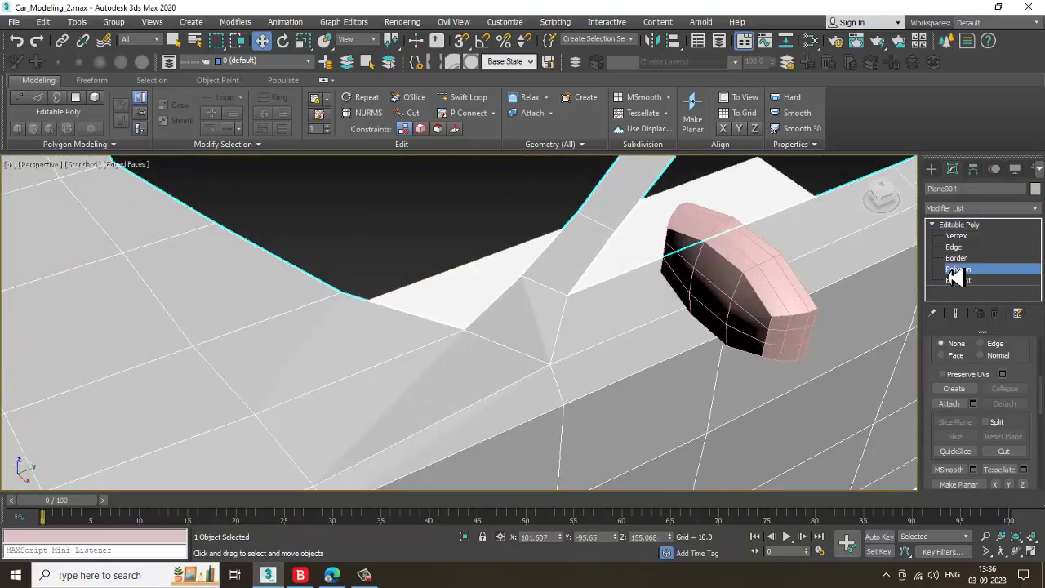
pyautogui.click(556, 320)
# Examine where the mirror attaches between the windshield pillar and the door on the side blueprint
pyautogui.scroll(-3, 559, 321)
pyautogui.hotkey('alt', 'w')
pyautogui.scroll(2, 378, 396)
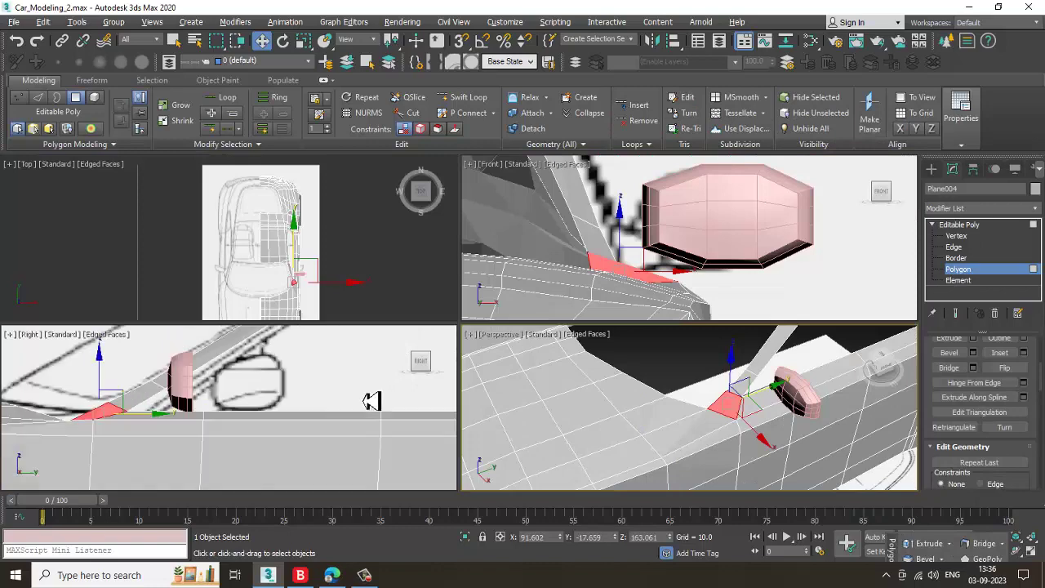
pyautogui.moveTo(359, 389); pyautogui.dragTo(369, 394, button='middle')
pyautogui.hotkey('alt', 'w')
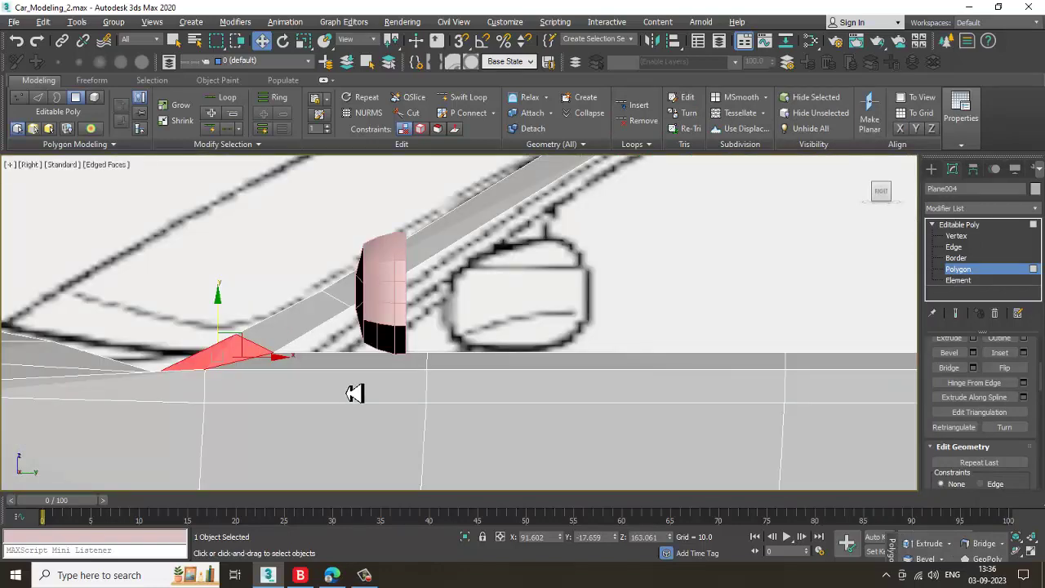
pyautogui.scroll(-3, 438, 383)
pyautogui.scroll(3, 522, 334)
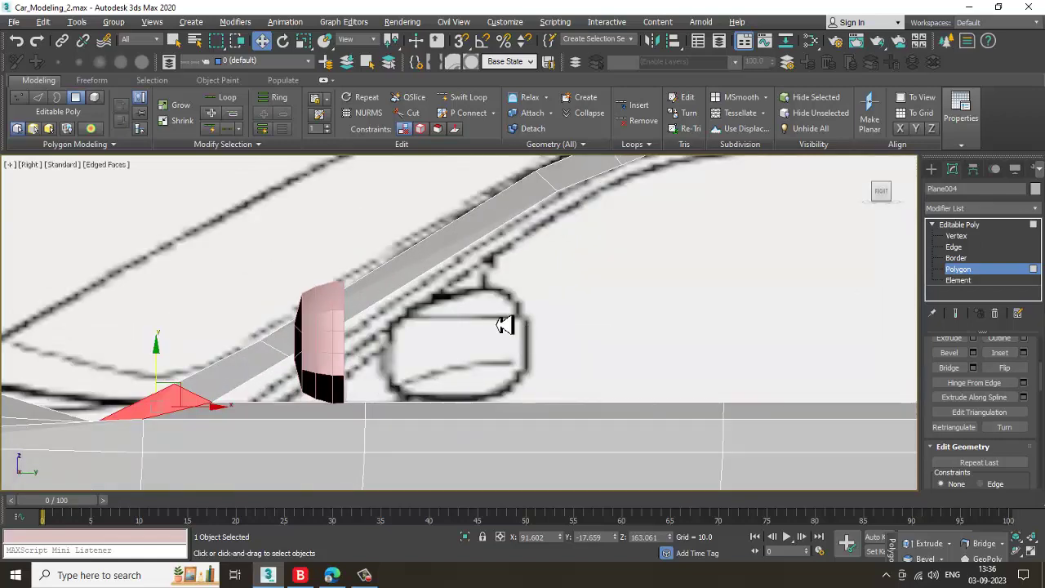
pyautogui.scroll(-6, 504, 325)
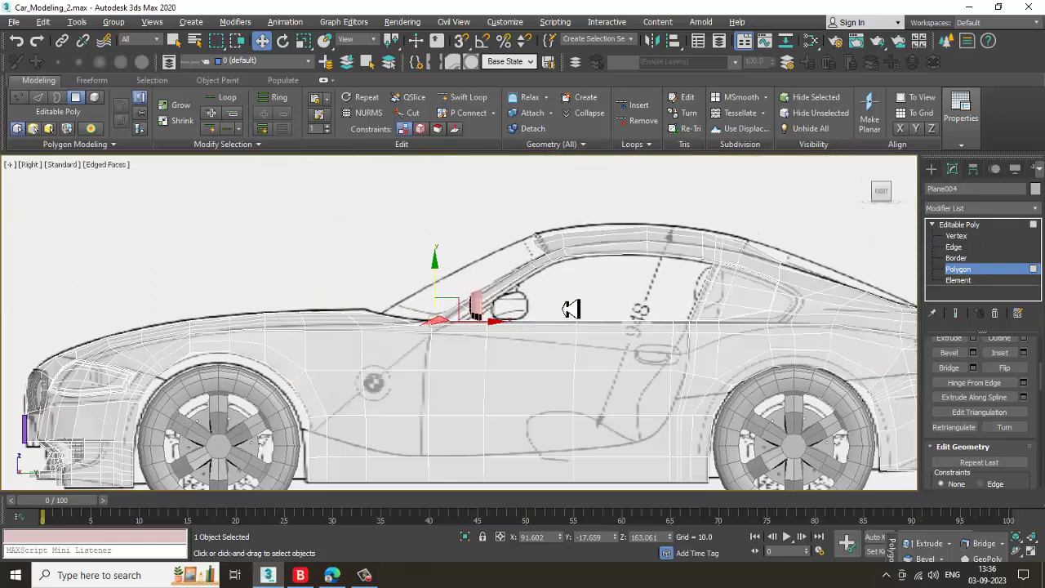
pyautogui.scroll(6, 570, 309)
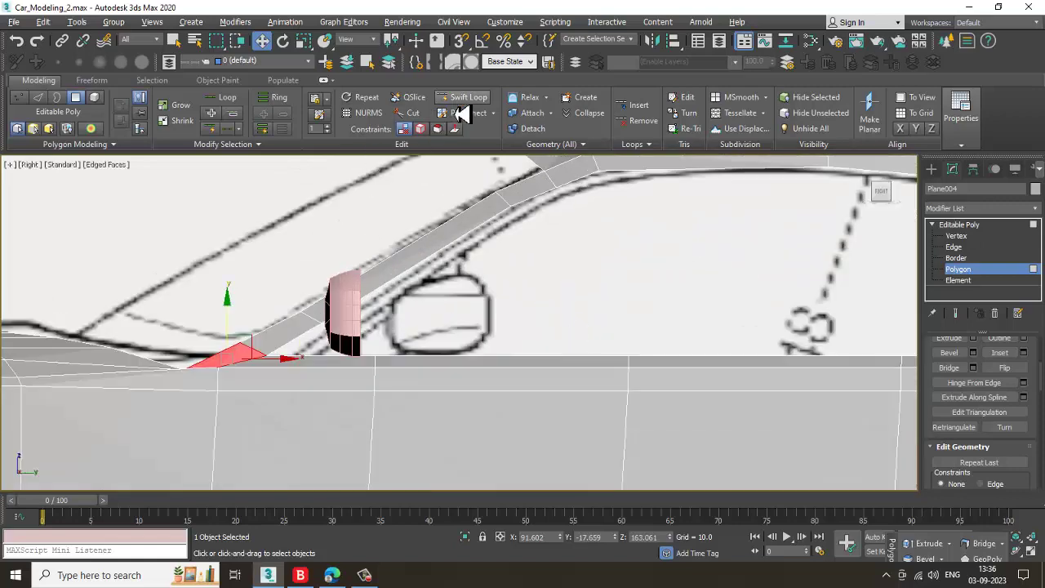
# Add a vertical edge loop to the body's door with Swift Loop, below the blueprint's side mirror
pyautogui.click(959, 224)
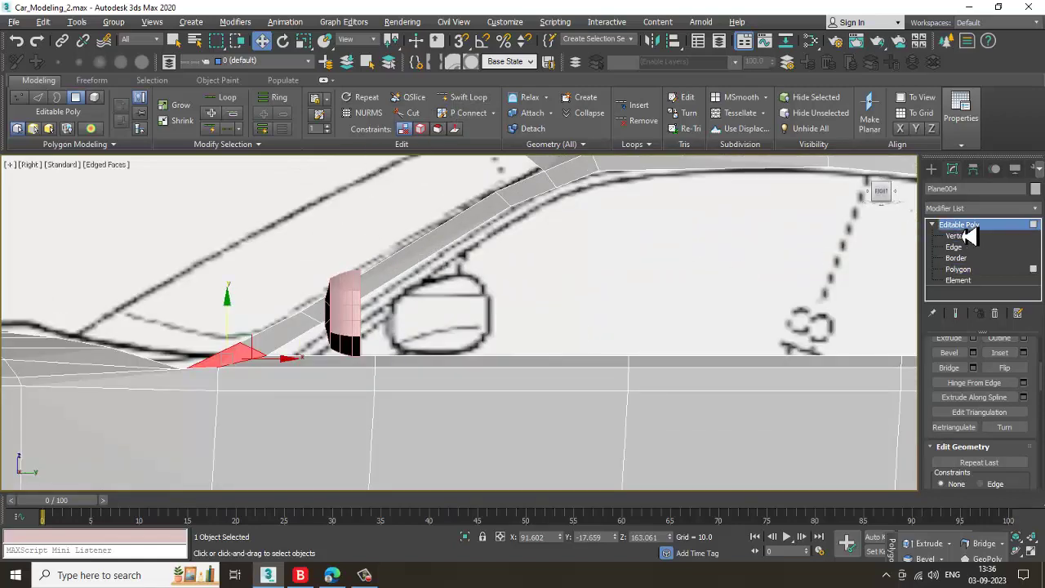
pyautogui.click(462, 98)
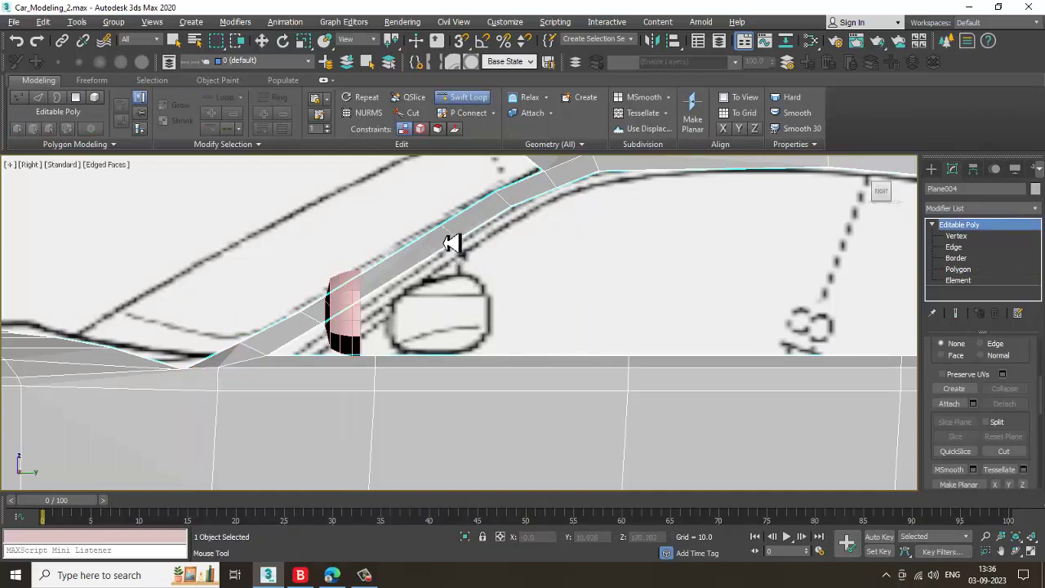
pyautogui.click(466, 378)
pyautogui.rightClick(467, 377)
# Select the windshield pillar's lower edge and the door's upper edge behind the mirror on the body
pyautogui.hotkey('alt', 'w')
pyautogui.middleClick(676, 390)
pyautogui.hotkey('alt', 'w')
pyautogui.keyDown('alt'); pyautogui.moveTo(676, 384); pyautogui.dragTo(634, 323, button='middle'); pyautogui.keyUp('alt')
pyautogui.click(955, 248)
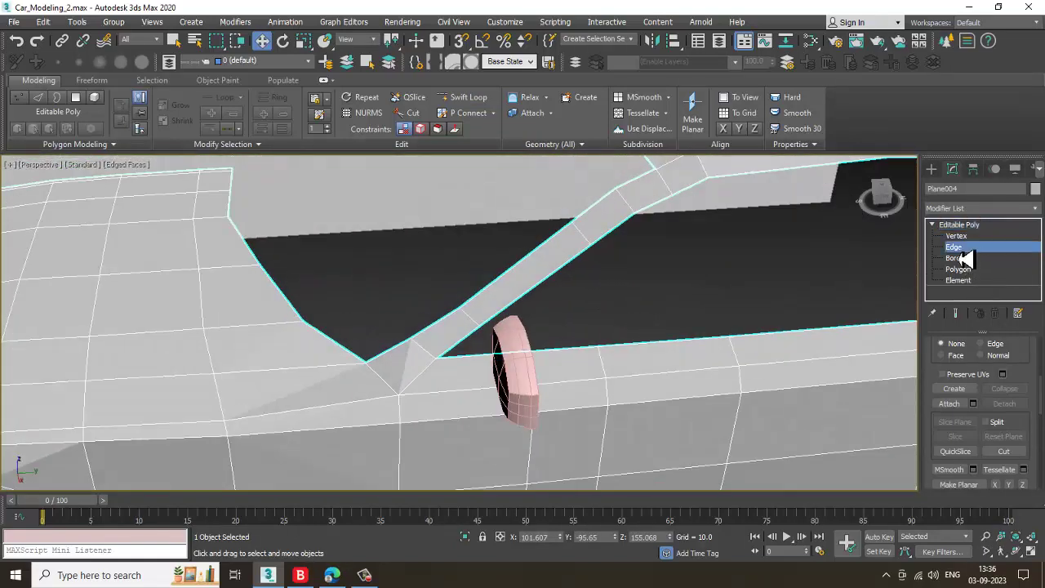
pyautogui.click(575, 276)
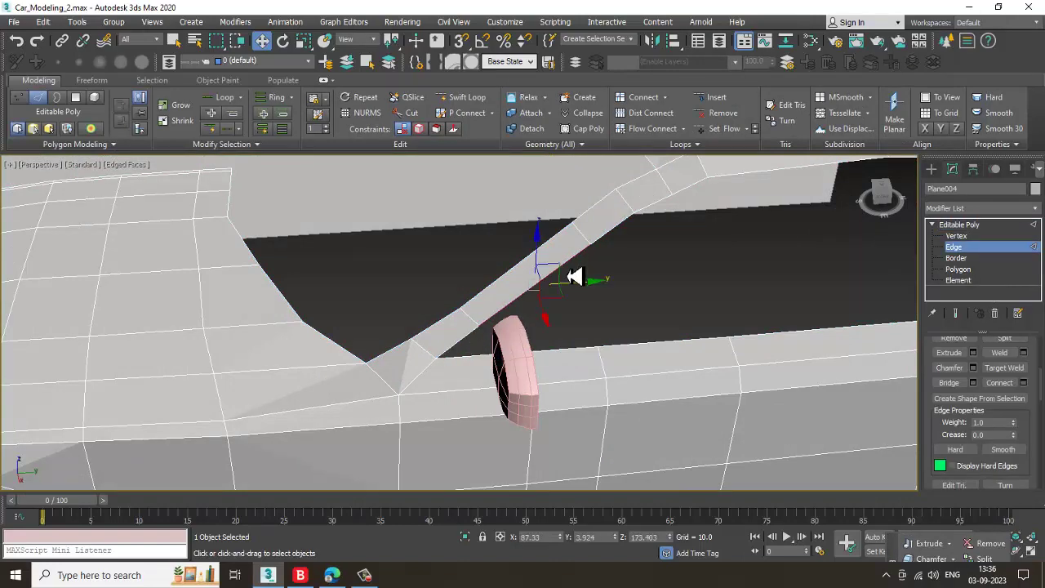
pyautogui.keyDown('ctrl'); pyautogui.click(569, 355); pyautogui.keyUp('ctrl')
# Try bridging the selected pillar and door edges, and undo the bridge
pyautogui.keyDown('alt'); pyautogui.moveTo(569, 355); pyautogui.dragTo(611, 333, button='middle'); pyautogui.keyUp('alt')
pyautogui.scroll(4, 596, 340)
pyautogui.scroll(-4, 610, 326)
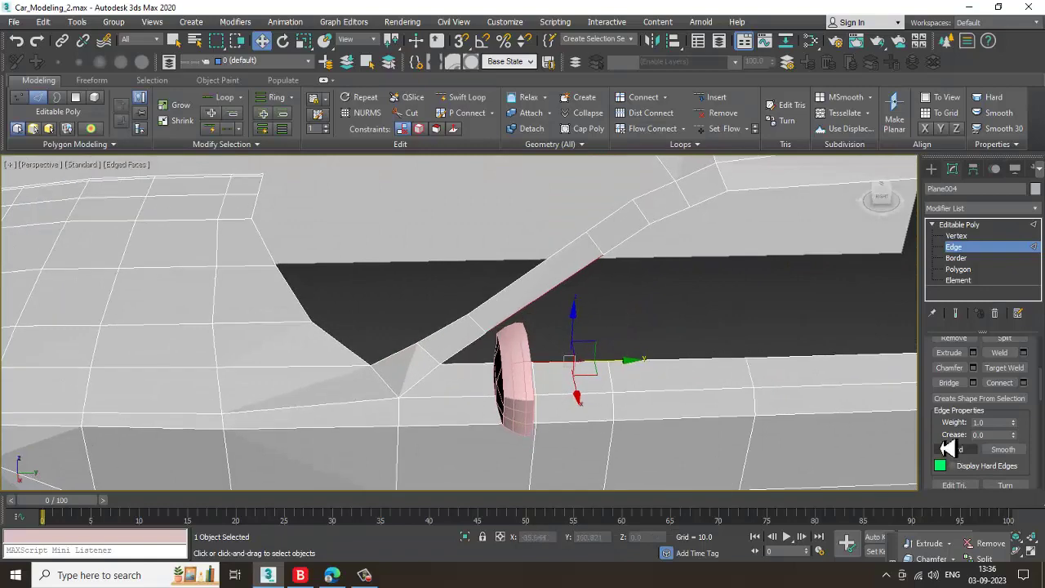
pyautogui.keyDown('alt'); pyautogui.moveTo(545, 348); pyautogui.dragTo(550, 349, button='middle'); pyautogui.keyUp('alt')
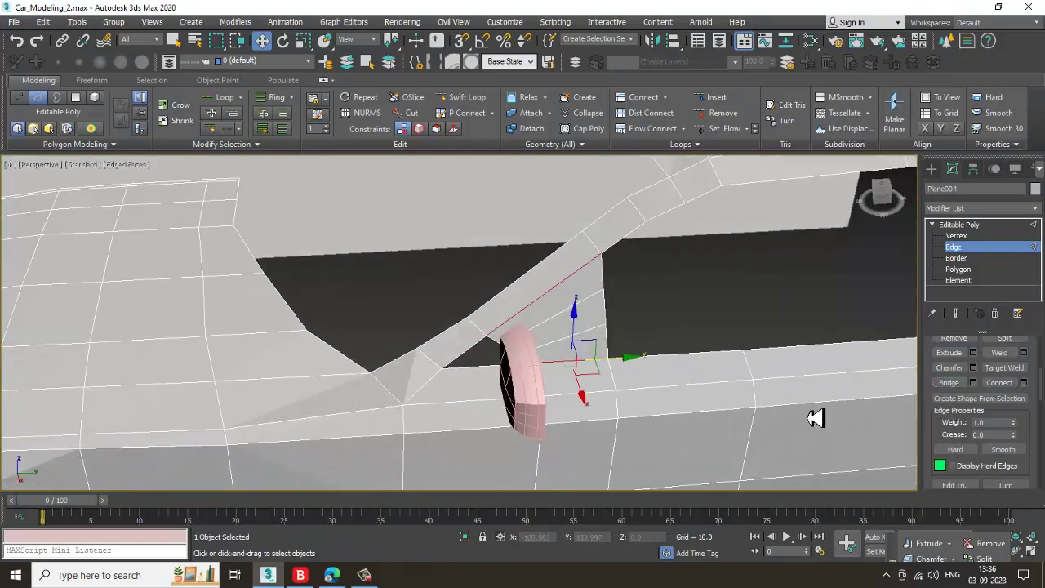
pyautogui.hotkey('ctrl', 'z')
# Bridge the selected pillar and door edges with a single segment
pyautogui.click(972, 382)
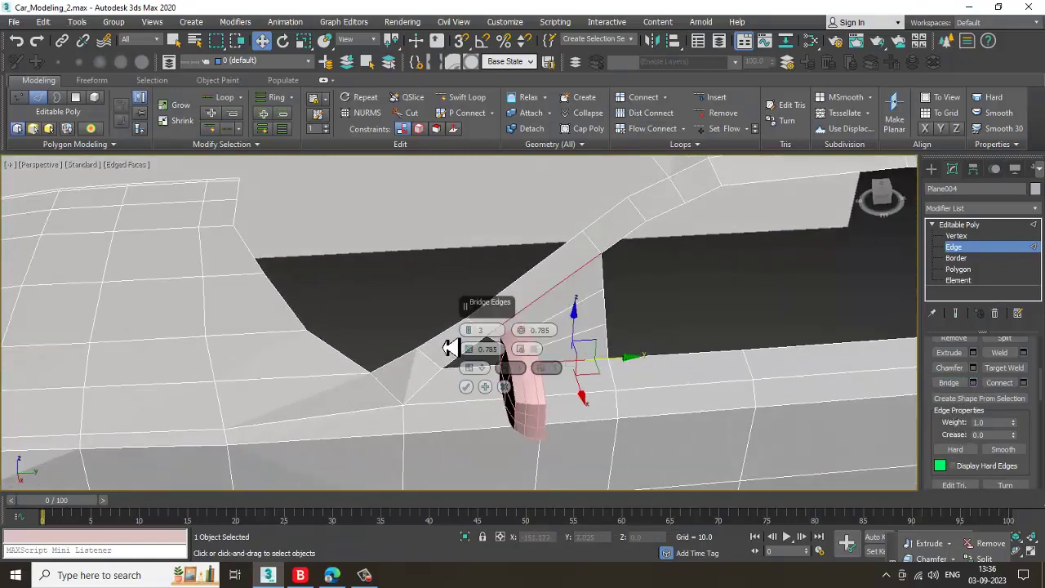
pyautogui.click(466, 387)
pyautogui.keyDown('alt'); pyautogui.moveTo(477, 349); pyautogui.dragTo(495, 340, button='middle'); pyautogui.keyUp('alt')
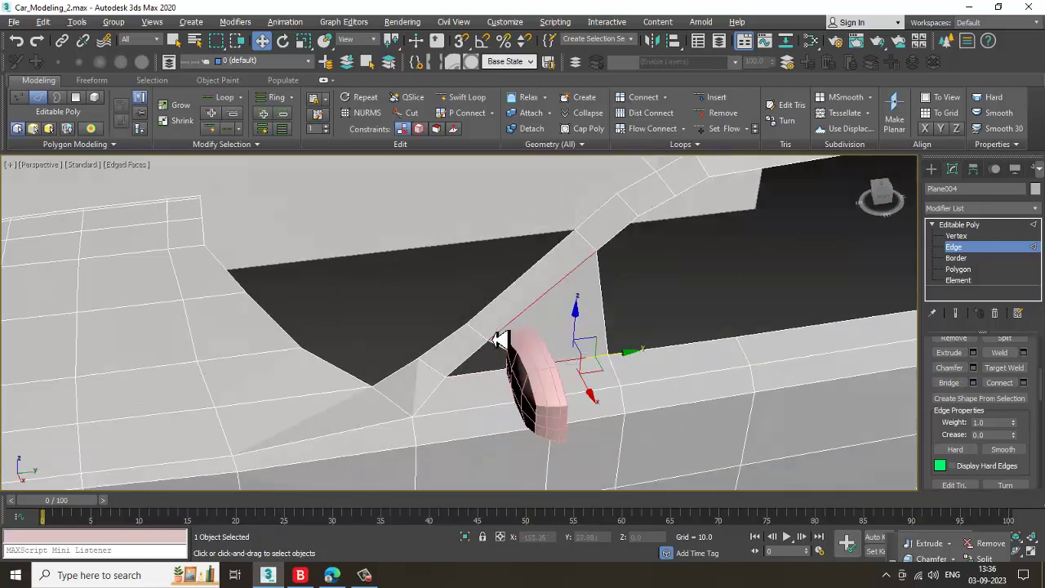
# Select the open border of the small triangular gap between the pillar, door and bridged polygon, and cap it
pyautogui.scroll(3, 495, 353)
pyautogui.click(500, 351)
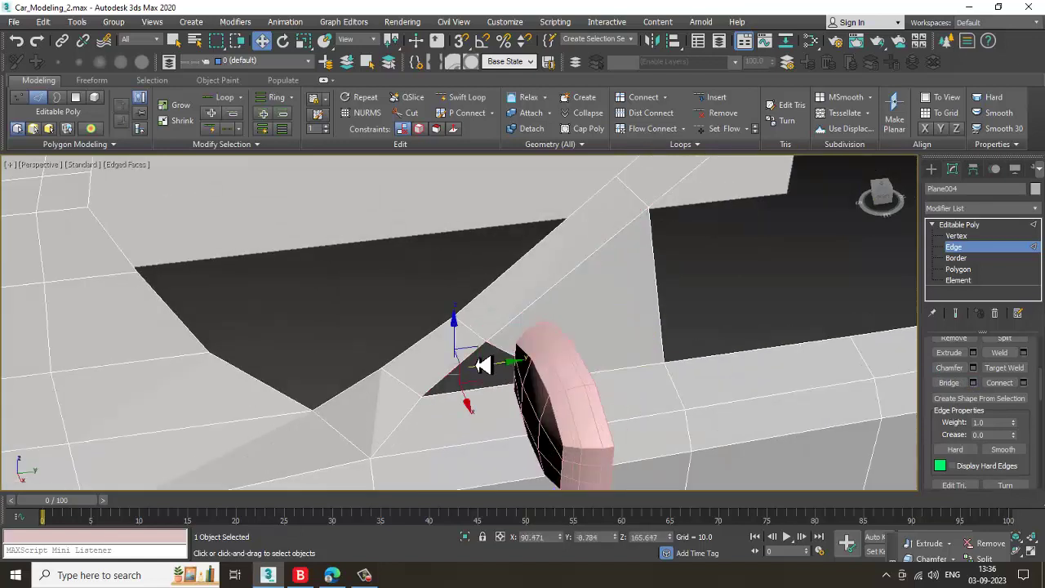
pyautogui.click(962, 259)
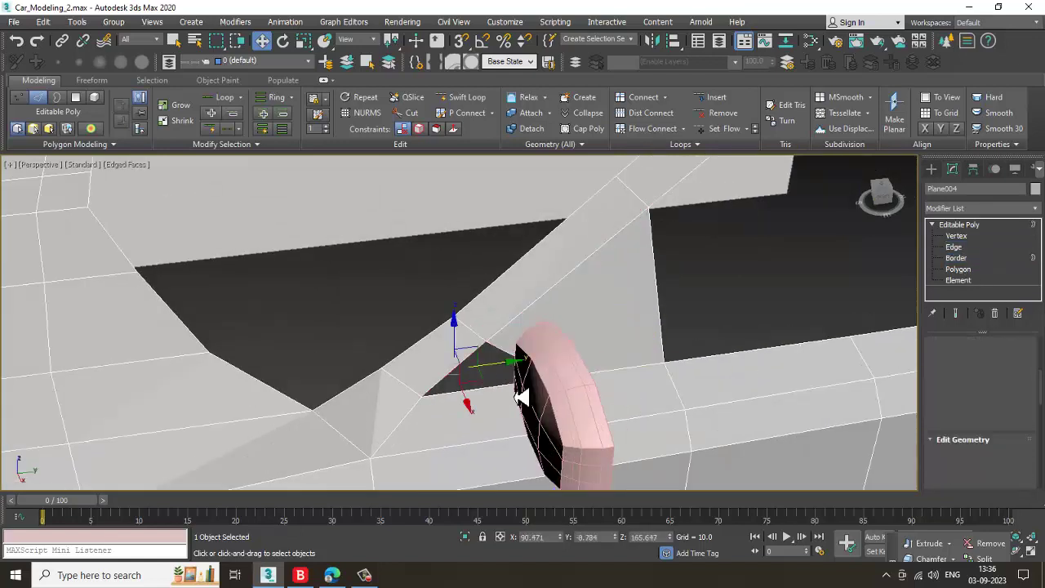
pyautogui.click(461, 366)
pyautogui.rightClick(460, 362)
pyautogui.click(445, 394)
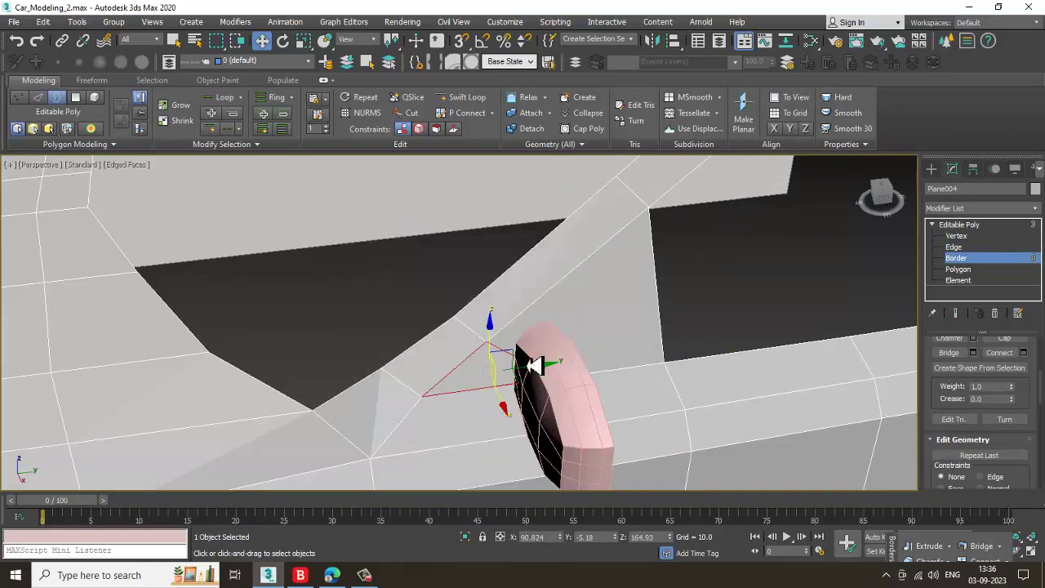
# Preview NURMS smoothing on the body around the new mirror mount and switch the smoothing off again
pyautogui.scroll(-3, 537, 364)
pyautogui.keyDown('alt'); pyautogui.moveTo(537, 365); pyautogui.dragTo(455, 354, button='middle'); pyautogui.keyUp('alt')
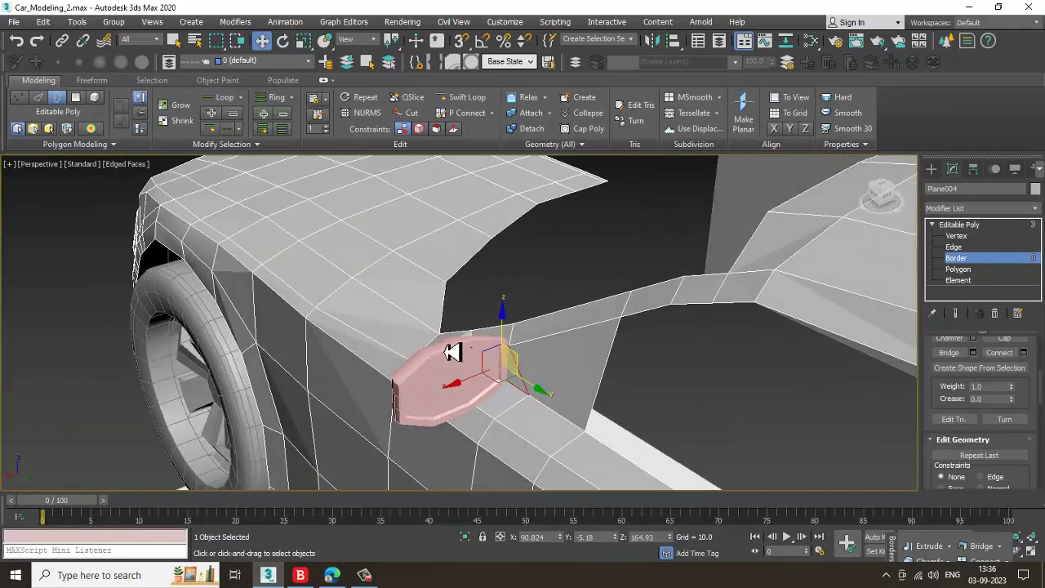
pyautogui.rightClick(542, 288)
pyautogui.click(525, 135)
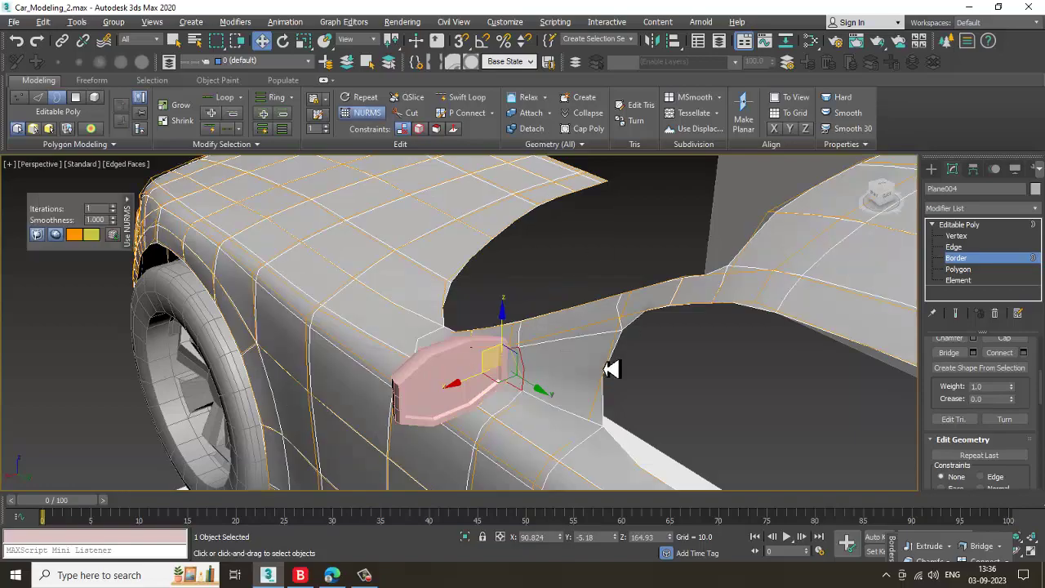
pyautogui.keyDown('alt'); pyautogui.moveTo(611, 369); pyautogui.dragTo(531, 315, button='middle'); pyautogui.keyUp('alt')
pyautogui.rightClick(534, 313)
pyautogui.click(525, 163)
# Turn on see-through display for the body and compare the mirror and its mounting area with the side and top blueprints
pyautogui.scroll(-6, 574, 324)
pyautogui.scroll(4, 561, 318)
pyautogui.hotkey('alt', 'w')
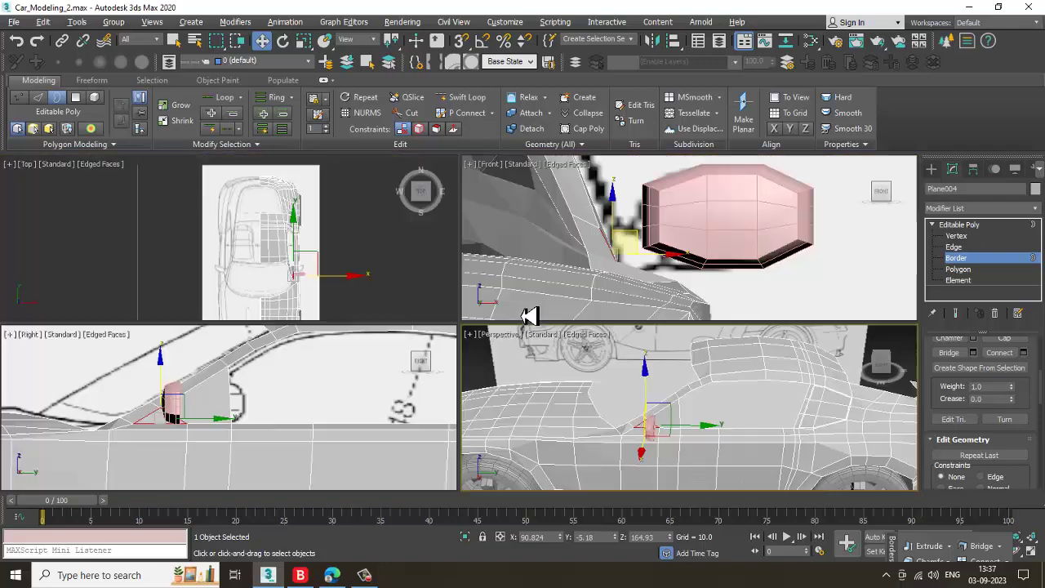
pyautogui.moveTo(344, 392); pyautogui.dragTo(342, 390, button='middle')
pyautogui.hotkey('alt', 'x')
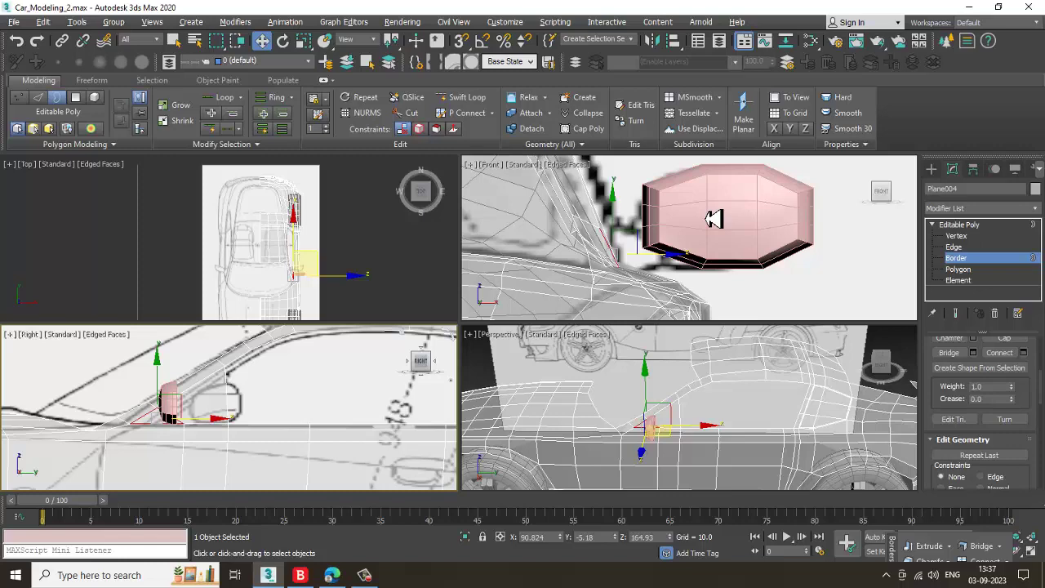
pyautogui.moveTo(328, 301); pyautogui.dragTo(315, 299, button='middle')
pyautogui.hotkey('alt', 'w')
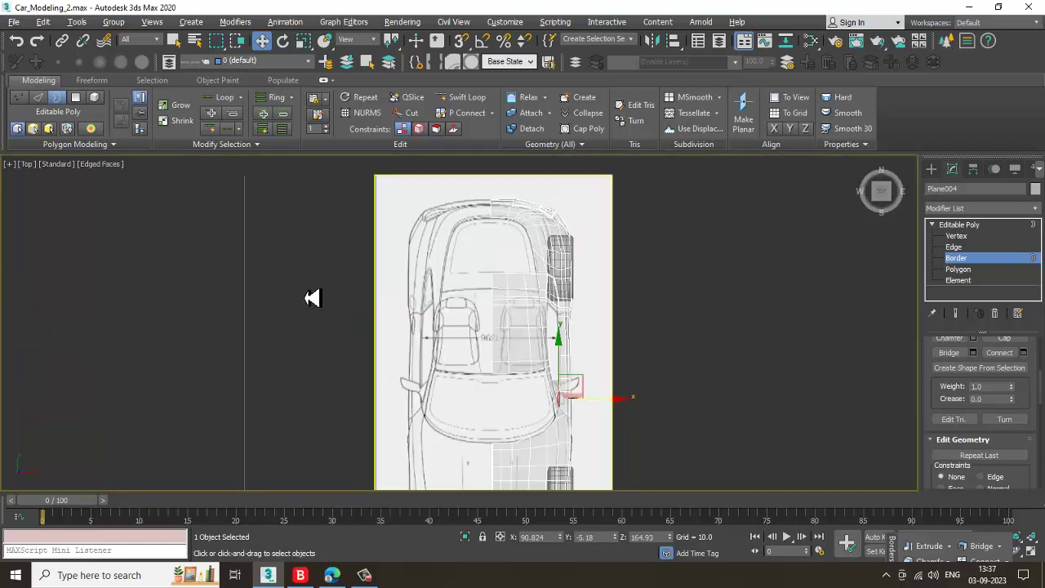
pyautogui.scroll(4, 316, 300)
pyautogui.moveTo(838, 478); pyautogui.dragTo(591, 347, button='middle')
pyautogui.scroll(2, 590, 347)
pyautogui.scroll(4, 590, 346)
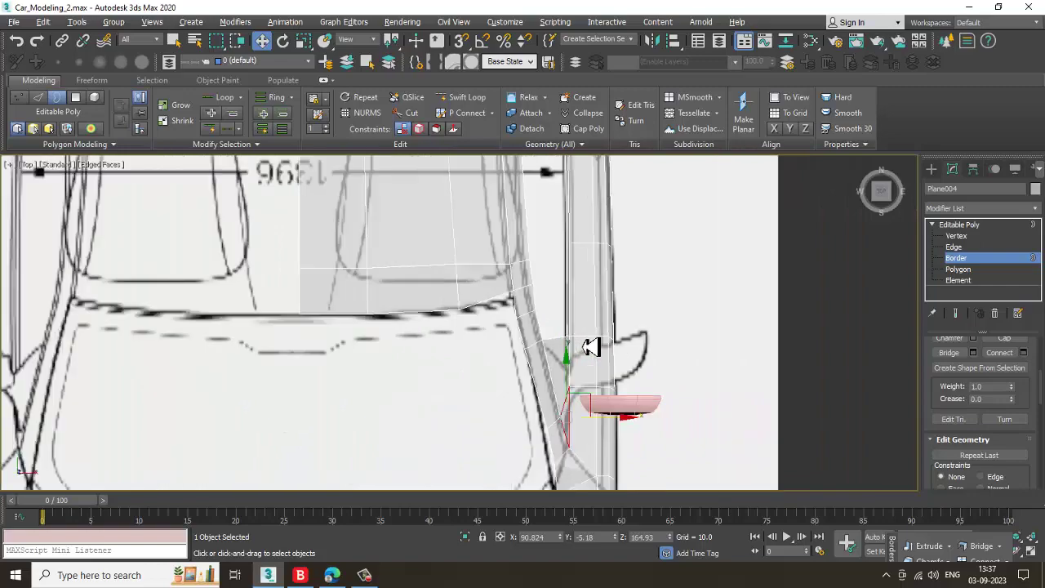
pyautogui.hotkey('alt', 'w')
pyautogui.hotkey('alt', 'w')
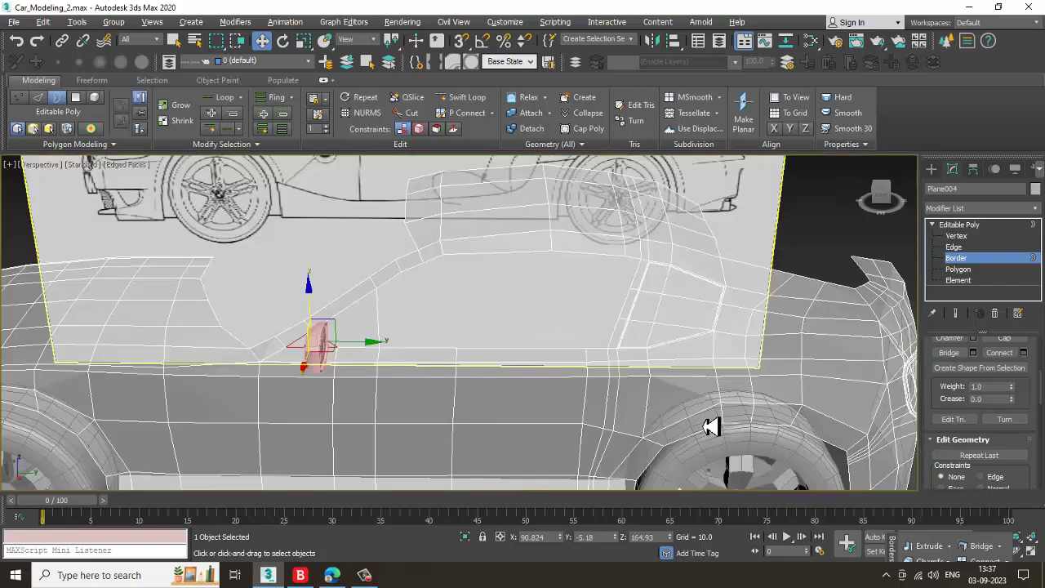
pyautogui.moveTo(392, 335)
pyautogui.keyDown('alt'); pyautogui.mouseDown(button='middle')
pyautogui.moveTo(436, 335)
pyautogui.moveTo(336, 343)
pyautogui.moveTo(401, 346)
pyautogui.mouseUp(button='middle'); pyautogui.keyUp('alt')
pyautogui.scroll(2, 436, 336)
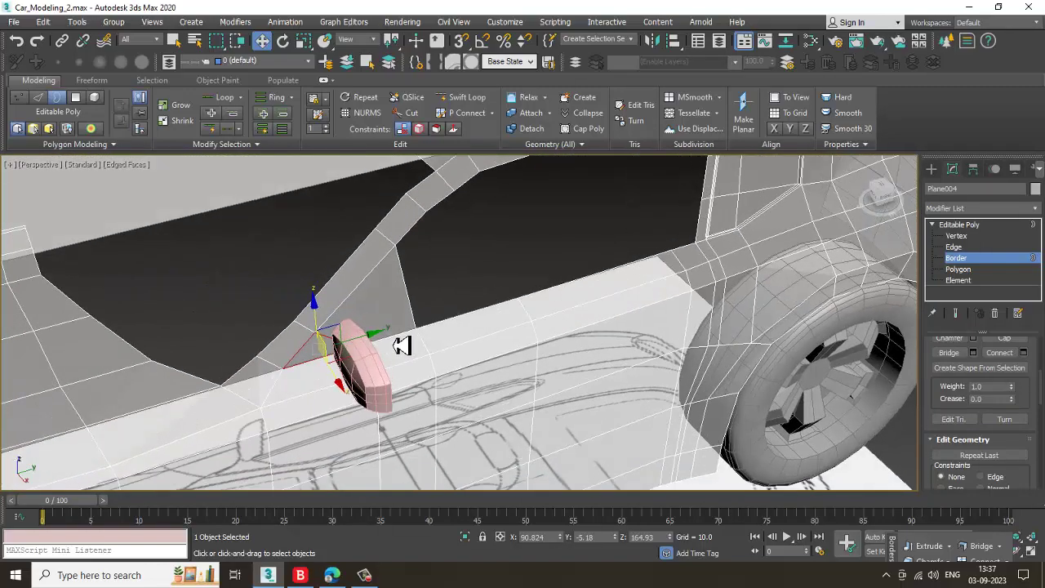
# Bevel the capped triangular polygon behind the mirror outward, with an outline of about -3.363
pyautogui.scroll(2, 402, 345)
pyautogui.press('4')
pyautogui.click(360, 298)
pyautogui.keyDown('alt'); pyautogui.moveTo(418, 311); pyautogui.dragTo(474, 352, button='middle'); pyautogui.keyUp('alt')
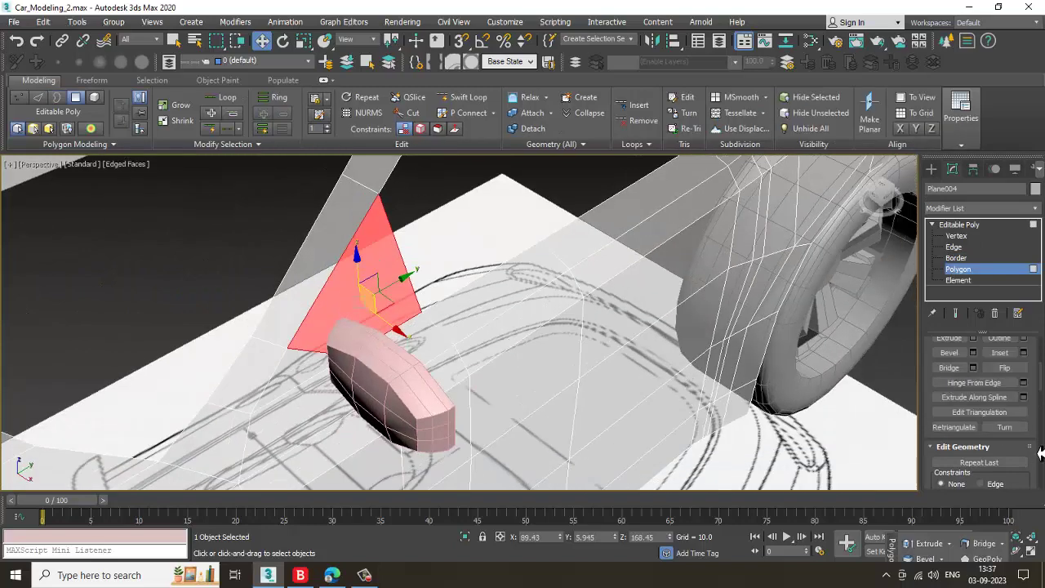
pyautogui.click(972, 352)
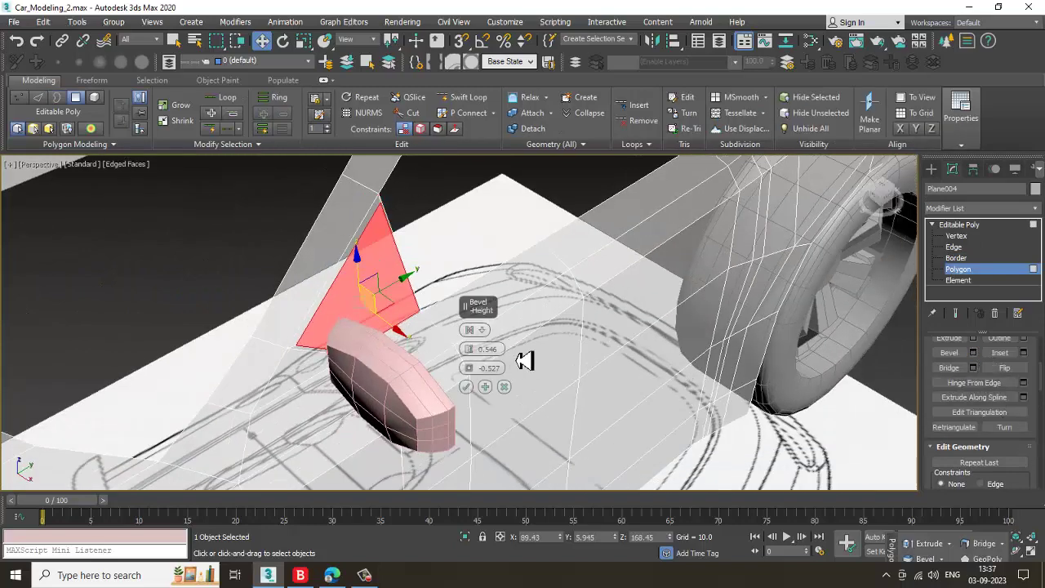
pyautogui.moveTo(469, 350); pyautogui.dragTo(469, 331)
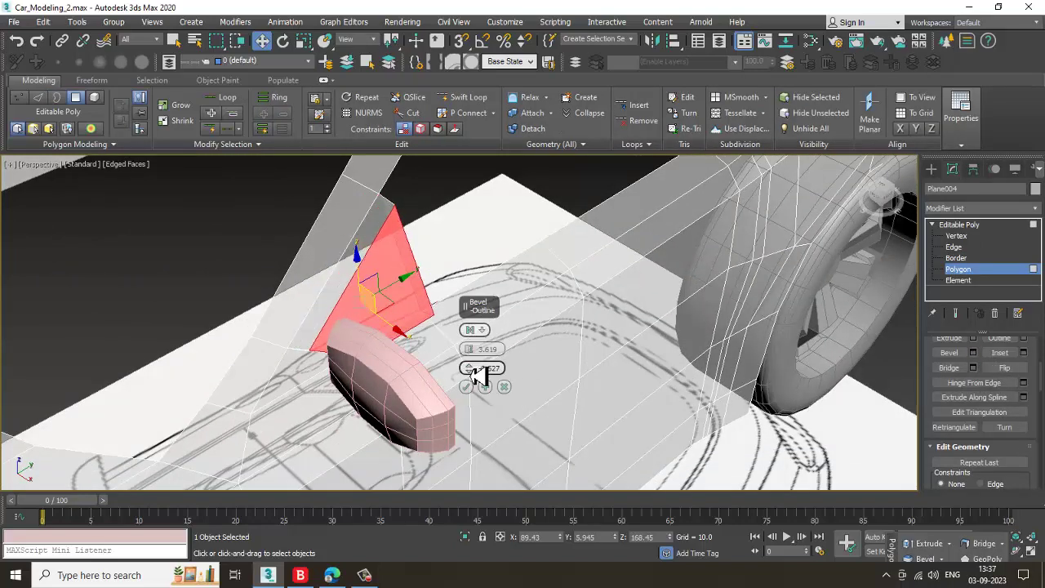
pyautogui.moveTo(476, 374); pyautogui.dragTo(483, 392)
pyautogui.keyDown('alt'); pyautogui.moveTo(480, 313); pyautogui.dragTo(510, 332, button='middle'); pyautogui.keyUp('alt')
pyautogui.moveTo(471, 350); pyautogui.dragTo(480, 348)
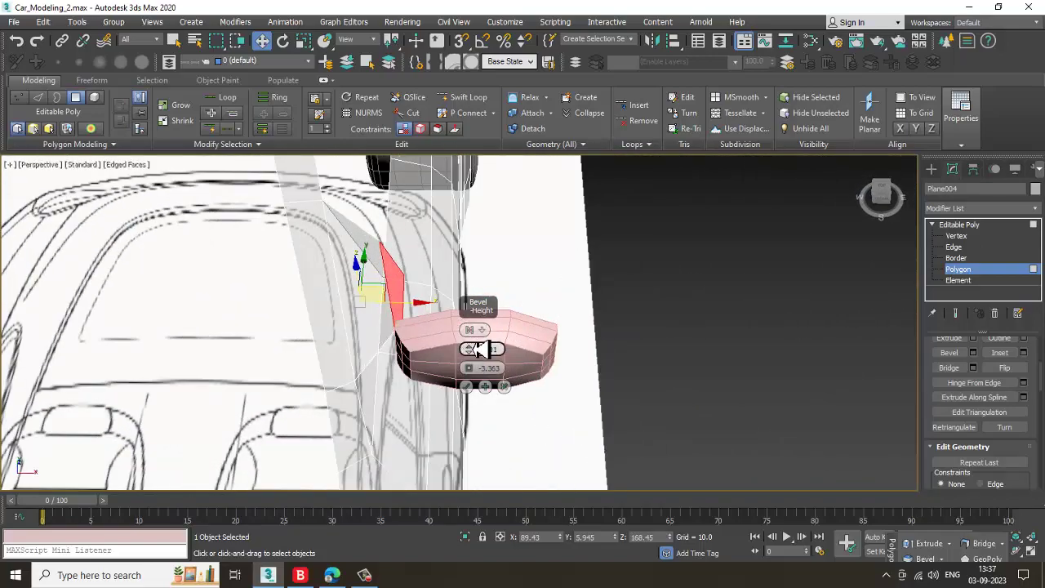
pyautogui.scroll(-5, 513, 305)
pyautogui.keyDown('alt'); pyautogui.moveTo(522, 302); pyautogui.dragTo(660, 315, button='middle'); pyautogui.keyUp('alt')
pyautogui.scroll(5, 536, 308)
# Show the body see-through and move the outer vertices of the bevelled mount toward the windshield pillar in the top view
pyautogui.hotkey('alt', 'w')
pyautogui.moveTo(365, 261); pyautogui.dragTo(343, 252, button='middle')
pyautogui.hotkey('alt', 'x')
pyautogui.hotkey('alt', 'x')
pyautogui.hotkey('alt', 'x')
pyautogui.scroll(2, 333, 259)
pyautogui.click(235, 303)
pyautogui.scroll(2, 332, 245)
pyautogui.press('1')
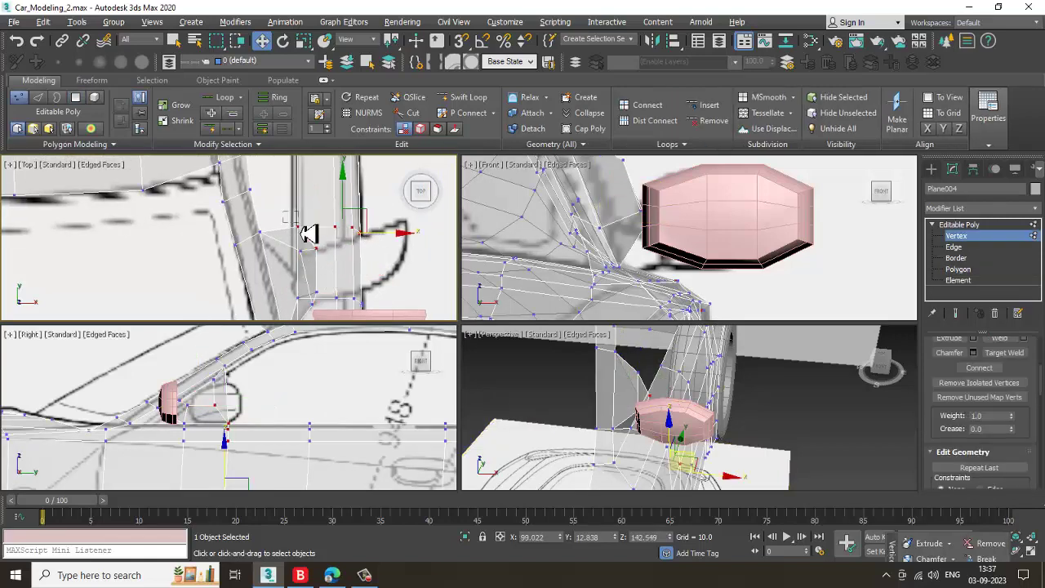
pyautogui.moveTo(312, 242); pyautogui.dragTo(337, 291)
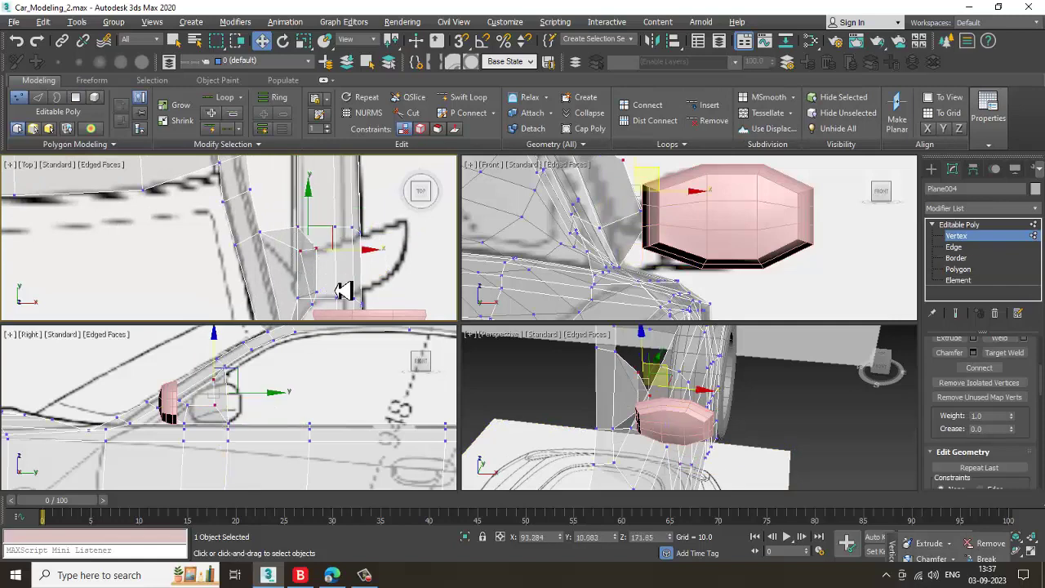
pyautogui.moveTo(326, 236); pyautogui.dragTo(314, 242)
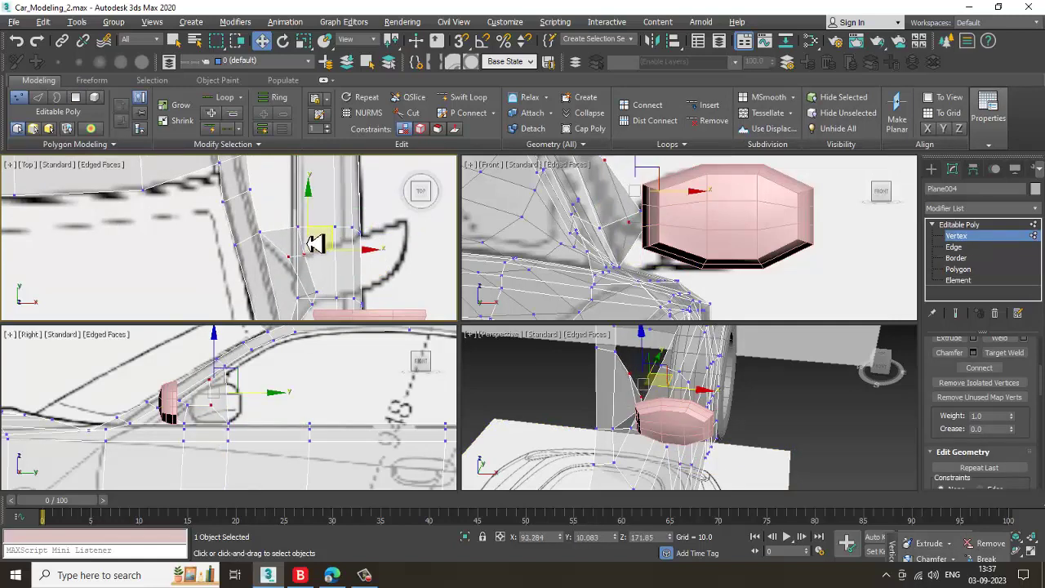
# Move the two mount vertices beside the mirror about 2.6 units inward along X and turn off the body's see-through display
pyautogui.moveTo(331, 303); pyautogui.dragTo(338, 266, button='middle')
pyautogui.hotkey('alt', 'w')
pyautogui.keyDown('alt'); pyautogui.moveTo(683, 402); pyautogui.dragTo(377, 327, button='middle'); pyautogui.keyUp('alt')
pyautogui.scroll(4, 379, 331)
pyautogui.click(363, 308)
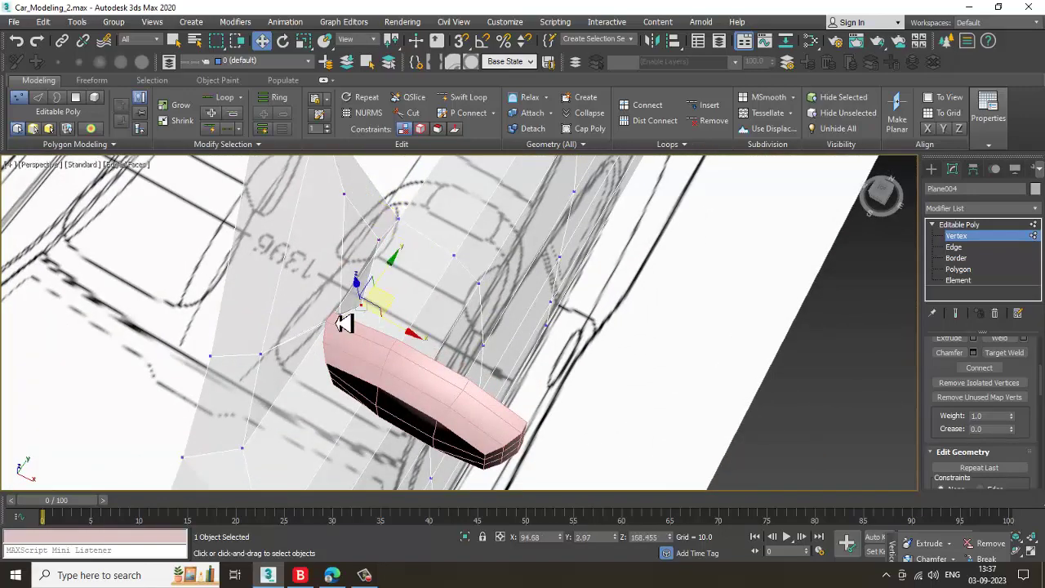
pyautogui.keyDown('ctrl'); pyautogui.click(337, 320); pyautogui.keyUp('ctrl')
pyautogui.hotkey('alt', 'w')
pyautogui.scroll(-1, 240, 231)
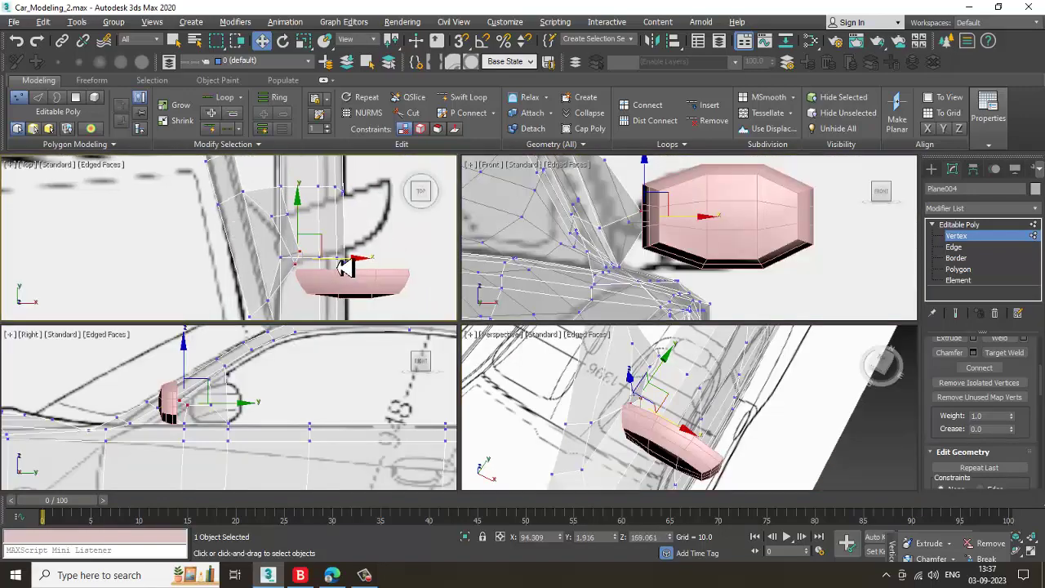
pyautogui.moveTo(336, 271); pyautogui.dragTo(312, 268)
pyautogui.moveTo(670, 414); pyautogui.dragTo(653, 410, button='middle')
pyautogui.hotkey('alt', 'w')
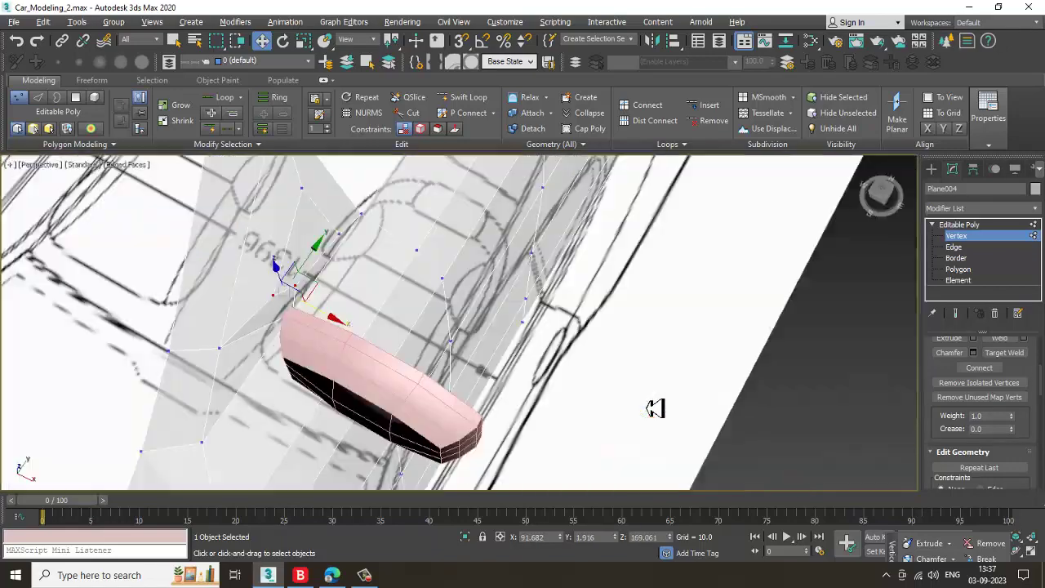
pyautogui.hotkey('alt', 'x')
pyautogui.keyDown('alt'); pyautogui.moveTo(490, 320); pyautogui.dragTo(469, 257, button='middle'); pyautogui.keyUp('alt')
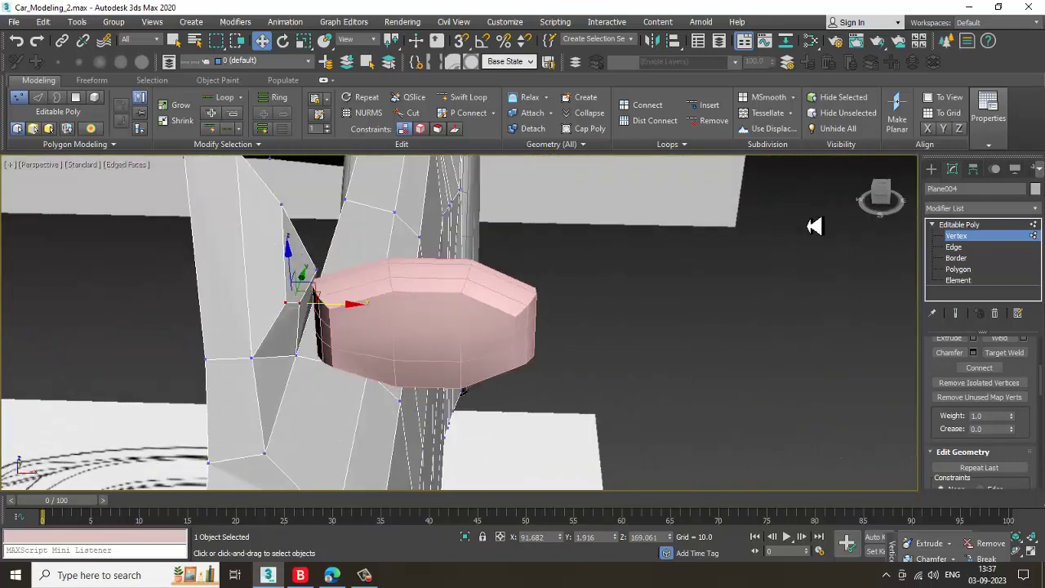
# Apply a MeshSmooth modifier to the side mirror and move the mirror about 8.3 units rearward and 3.2 units up
pyautogui.click(968, 227)
pyautogui.click(369, 323)
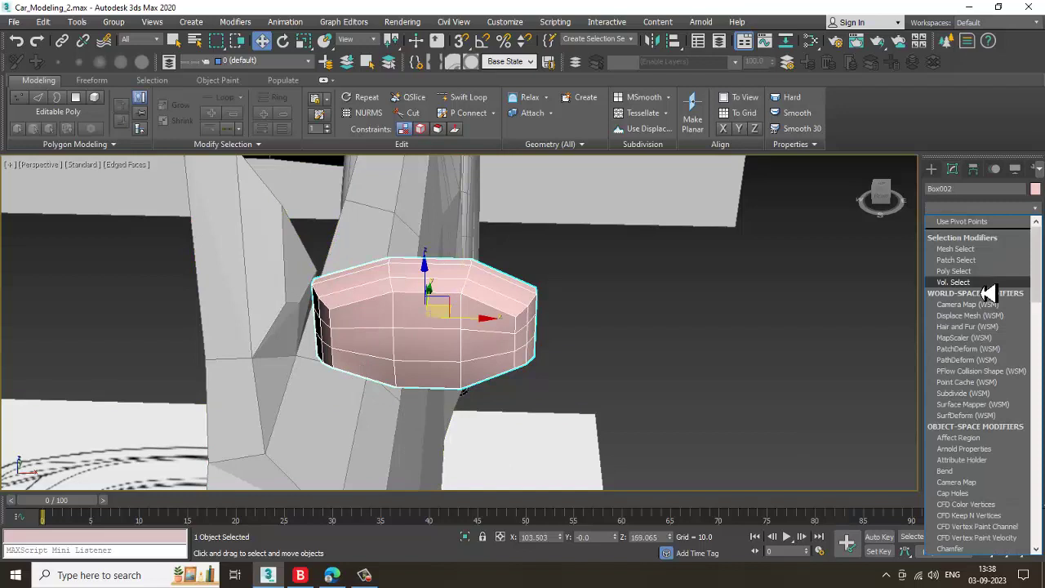
pyautogui.scroll(-20, 1000, 353)
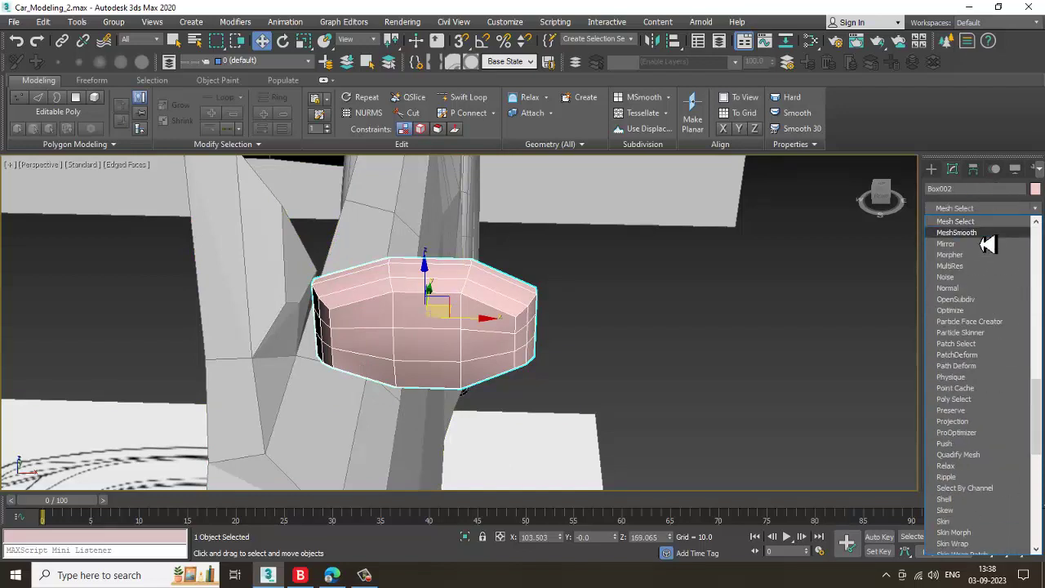
pyautogui.click(992, 232)
pyautogui.keyDown('alt'); pyautogui.moveTo(419, 351); pyautogui.dragTo(510, 392, button='middle'); pyautogui.keyUp('alt')
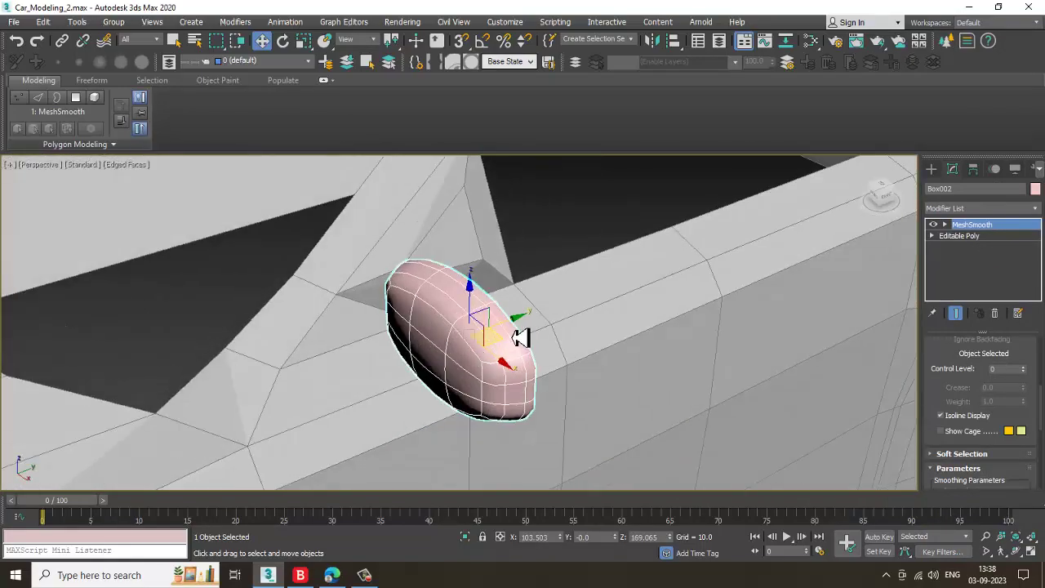
pyautogui.keyDown('alt'); pyautogui.moveTo(519, 338); pyautogui.dragTo(635, 281, button='middle'); pyautogui.keyUp('alt')
pyautogui.keyDown('alt'); pyautogui.moveTo(544, 309); pyautogui.dragTo(485, 278, button='middle'); pyautogui.keyUp('alt')
pyautogui.scroll(2, 485, 277)
# Select the eight middle control vertices at the smoothed mirror's inner end and shift them slightly along X toward the body
pyautogui.press('1')
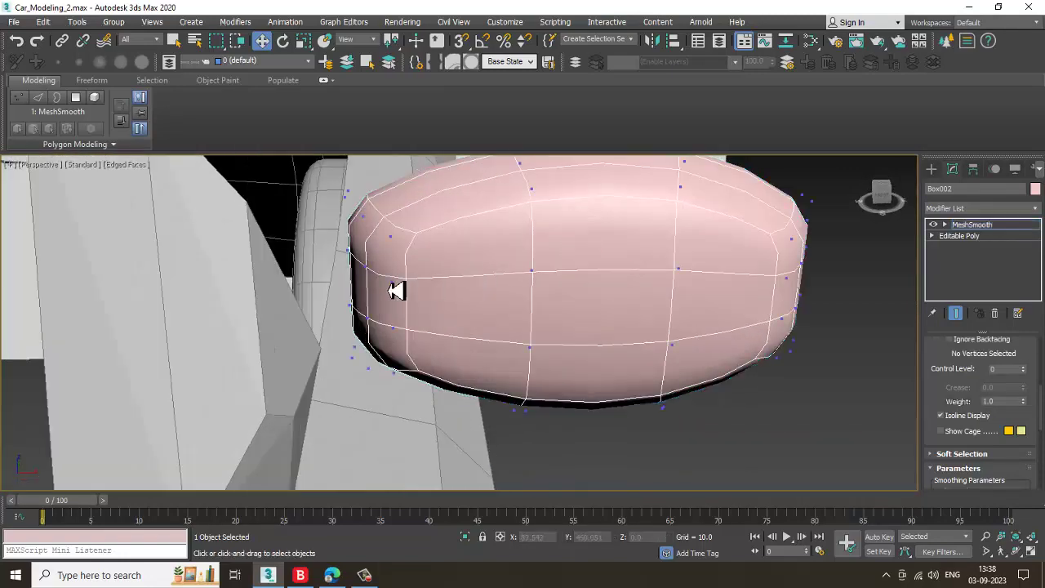
pyautogui.keyDown('alt'); pyautogui.moveTo(397, 292); pyautogui.dragTo(359, 258, button='middle'); pyautogui.keyUp('alt')
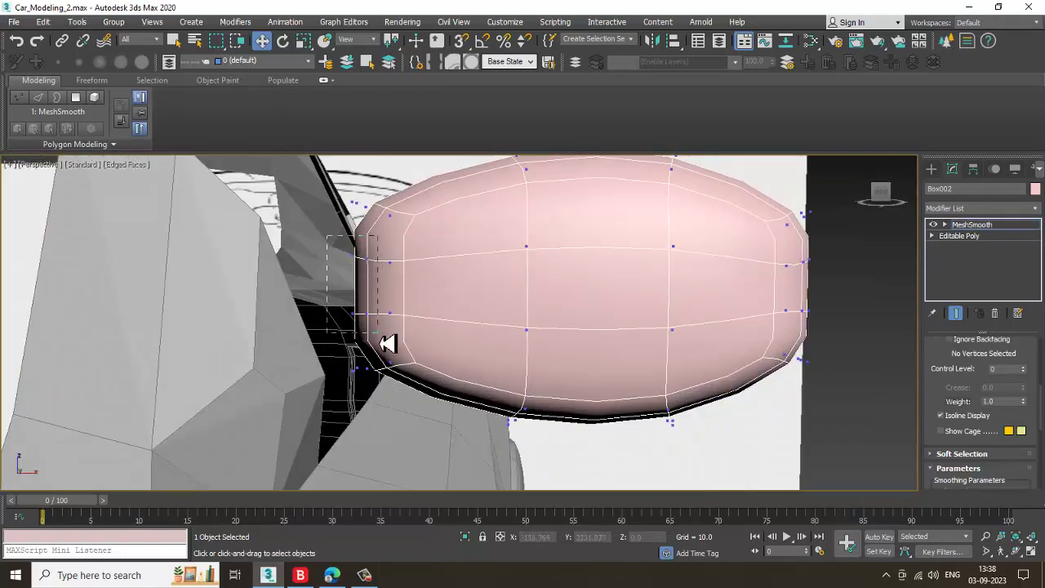
pyautogui.moveTo(388, 343); pyautogui.dragTo(390, 341)
pyautogui.moveTo(400, 295); pyautogui.dragTo(536, 272)
pyautogui.keyDown('alt'); pyautogui.moveTo(547, 280); pyautogui.dragTo(412, 362, button='middle'); pyautogui.keyUp('alt')
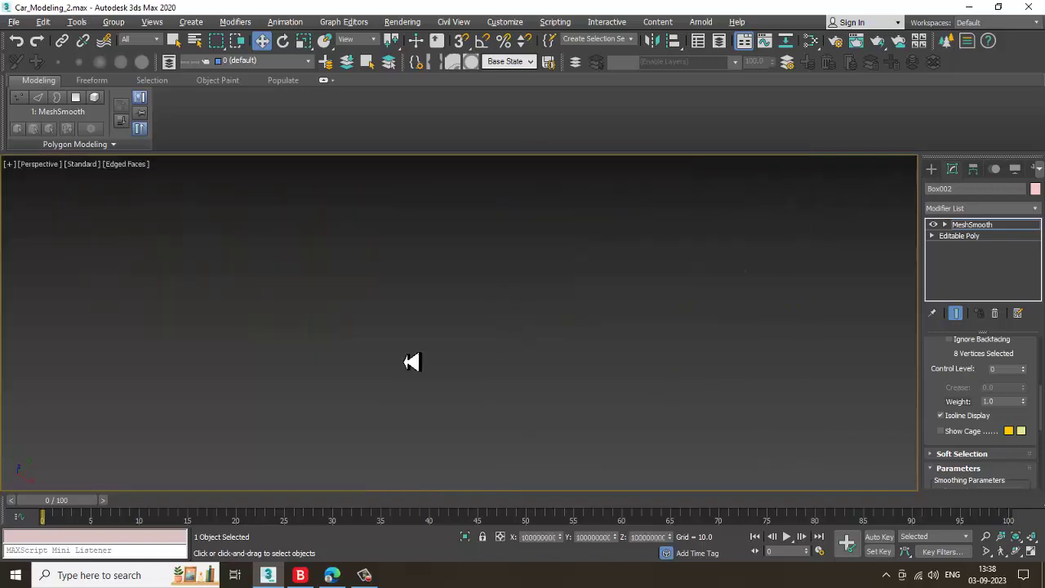
pyautogui.keyDown('alt'); pyautogui.moveTo(519, 345); pyautogui.dragTo(632, 322, button='middle'); pyautogui.keyUp('alt')
pyautogui.scroll(-6, 415, 349)
pyautogui.scroll(4, 632, 322)
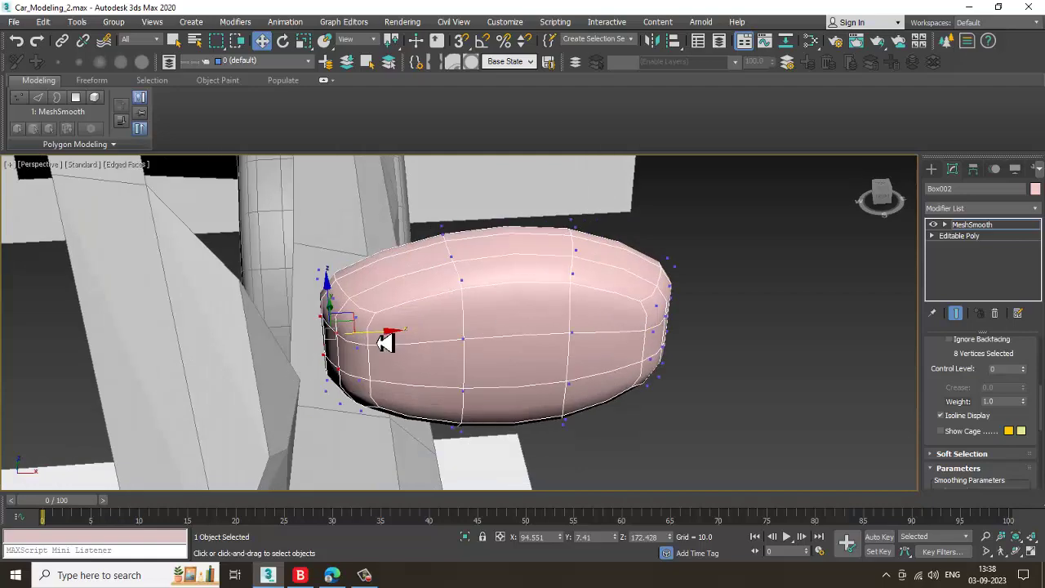
pyautogui.moveTo(385, 342); pyautogui.dragTo(373, 343)
pyautogui.moveTo(492, 337)
pyautogui.keyDown('alt'); pyautogui.mouseDown(button='middle')
pyautogui.moveTo(492, 369)
pyautogui.moveTo(504, 324)
pyautogui.mouseUp(button='middle'); pyautogui.keyUp('alt')
pyautogui.click(494, 369)
pyautogui.press('z')
pyautogui.scroll(-2, 457, 366)
# Leave the vertex level and convert the smoothed mirror to an Editable Poly
pyautogui.click(975, 225)
pyautogui.scroll(3, 400, 346)
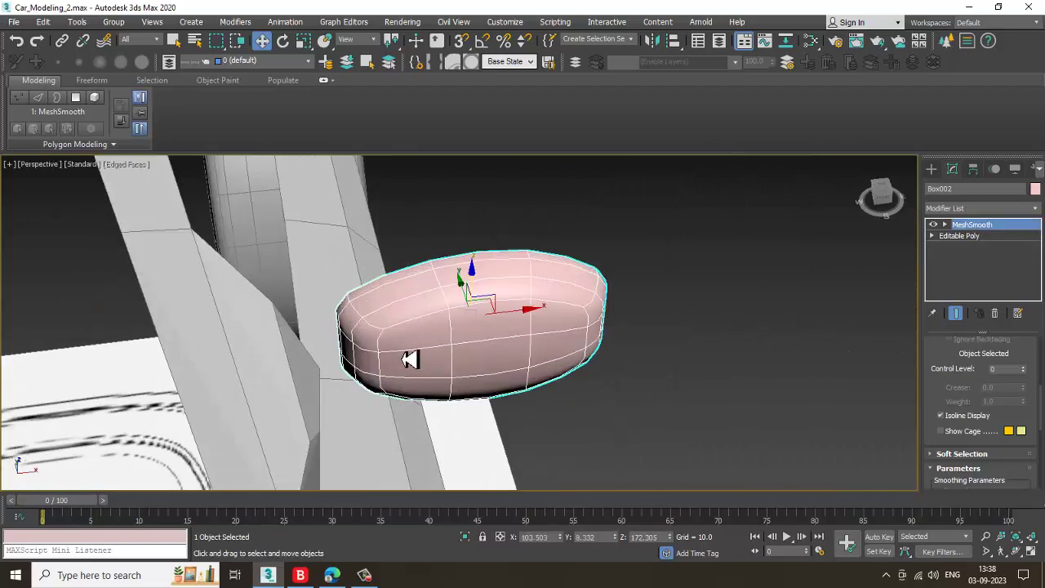
pyautogui.rightClick(433, 335)
pyautogui.moveTo(512, 471)
pyautogui.click(621, 482)
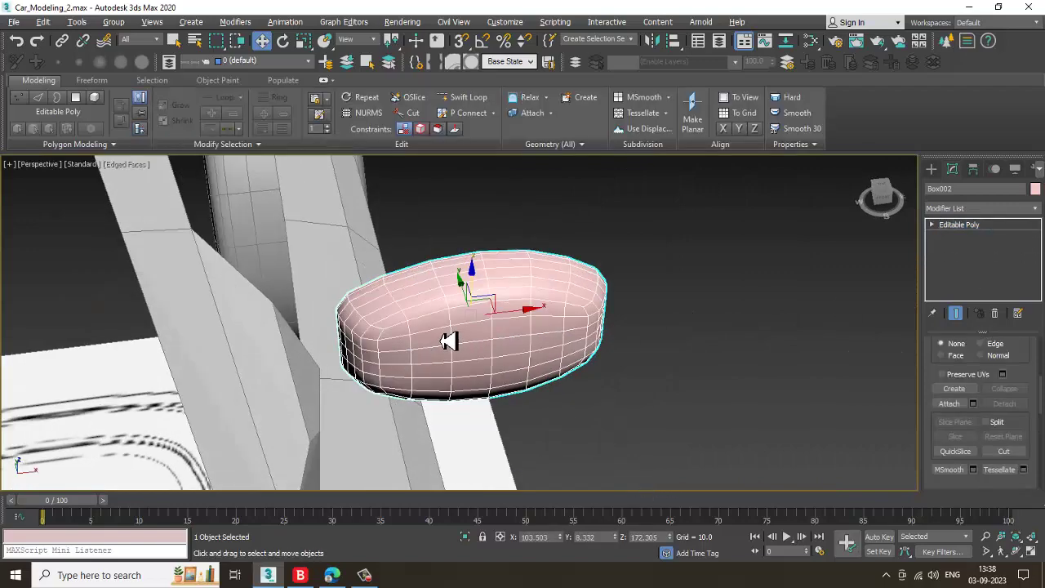
# Move the whole mirror about 3.9 units along X toward the door mount
pyautogui.scroll(4, 401, 352)
pyautogui.press('1')
pyautogui.keyDown('alt'); pyautogui.moveTo(372, 321); pyautogui.dragTo(519, 362, button='middle'); pyautogui.keyUp('alt')
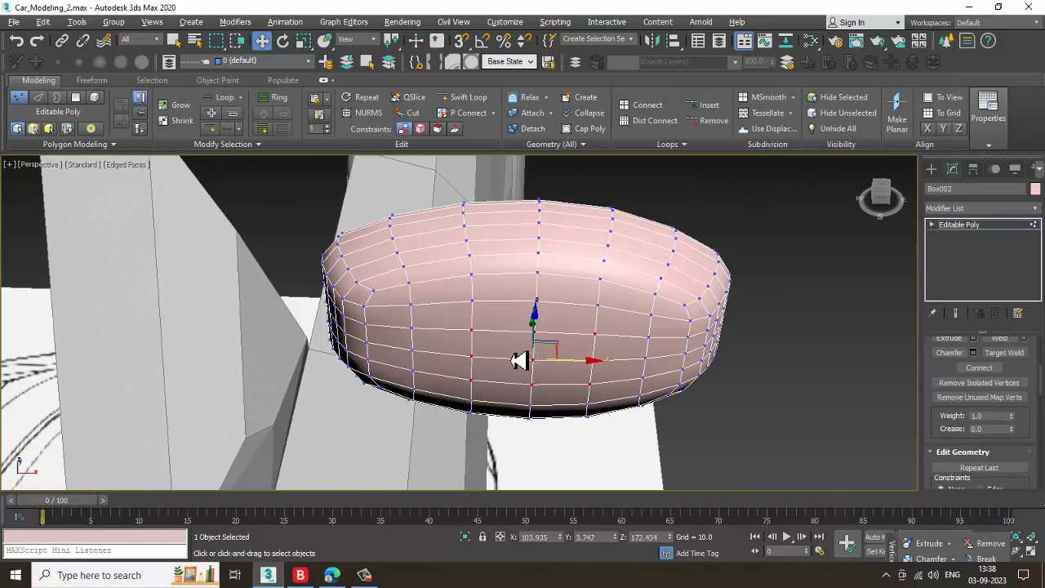
pyautogui.click(1000, 229)
pyautogui.scroll(-5, 472, 289)
pyautogui.moveTo(558, 298); pyautogui.dragTo(503, 297)
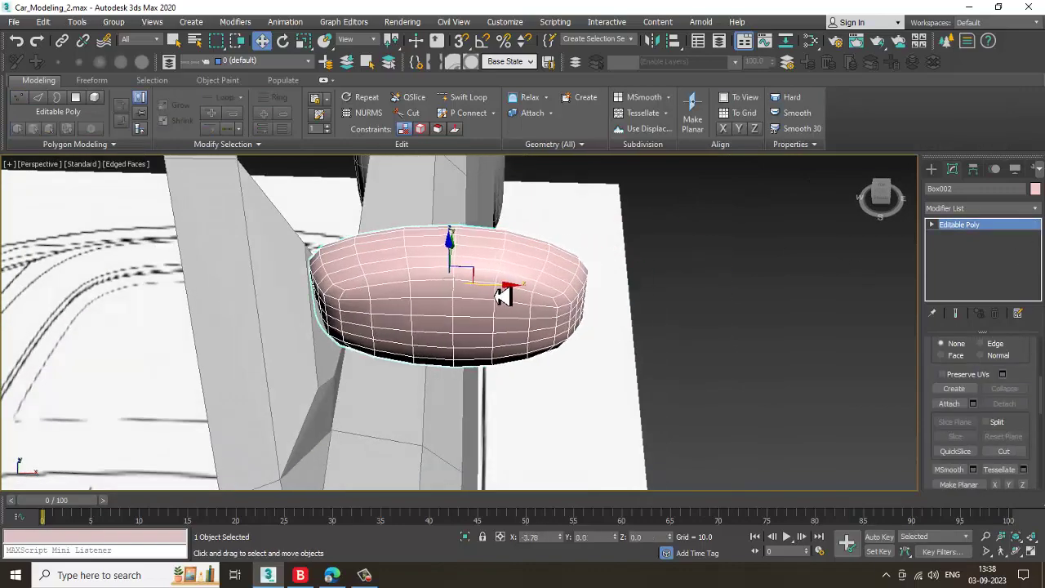
# With the body see-through in the side view, move the mount's upper vertices and the door vertices below its rear corner slightly forward
pyautogui.scroll(-4, 505, 297)
pyautogui.keyDown('alt'); pyautogui.moveTo(602, 292); pyautogui.dragTo(503, 253, button='middle'); pyautogui.keyUp('alt')
pyautogui.hotkey('alt', 'w')
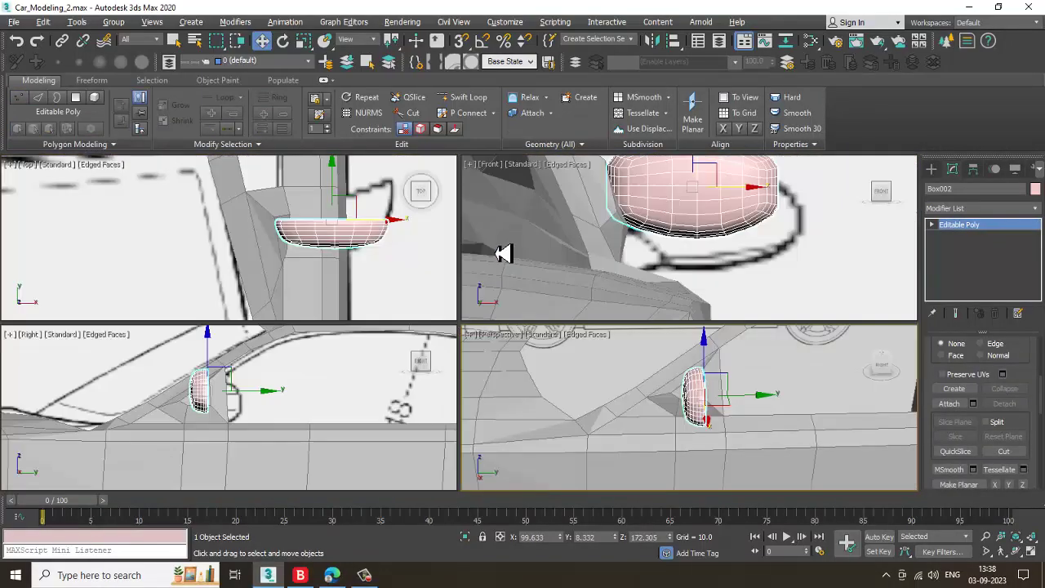
pyautogui.hotkey('alt', 'w')
pyautogui.moveTo(364, 378); pyautogui.dragTo(397, 356, button='middle')
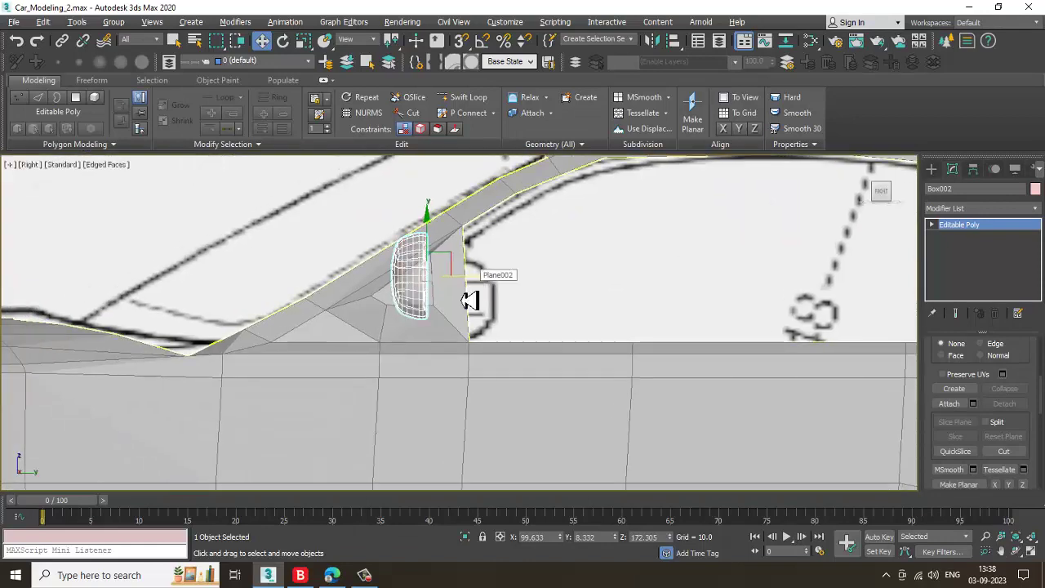
pyautogui.scroll(-3, 465, 302)
pyautogui.click(483, 349)
pyautogui.hotkey('alt', 'x')
pyautogui.scroll(3, 490, 314)
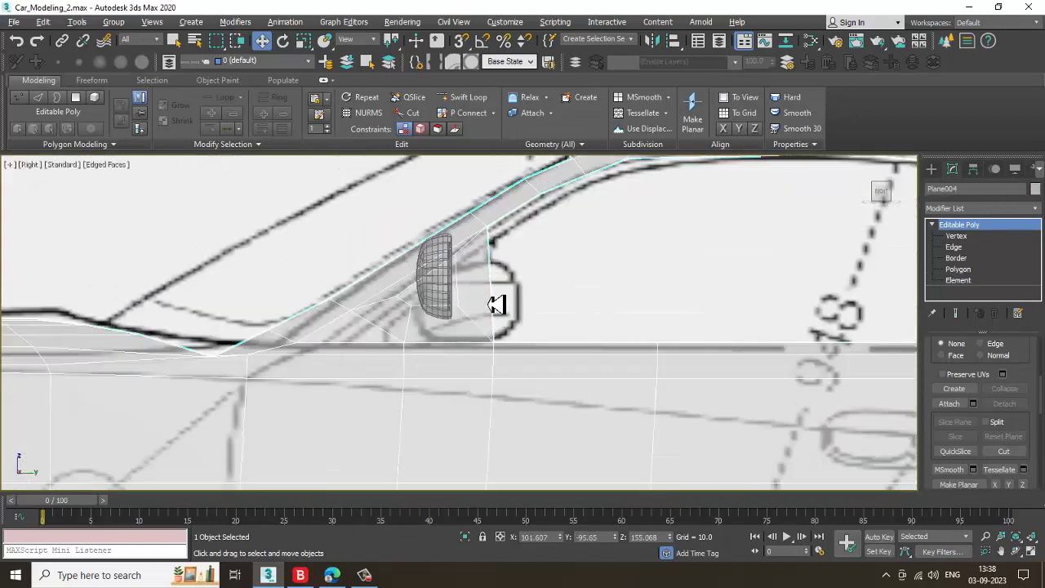
pyautogui.moveTo(497, 303); pyautogui.dragTo(490, 310, button='middle')
pyautogui.press('1')
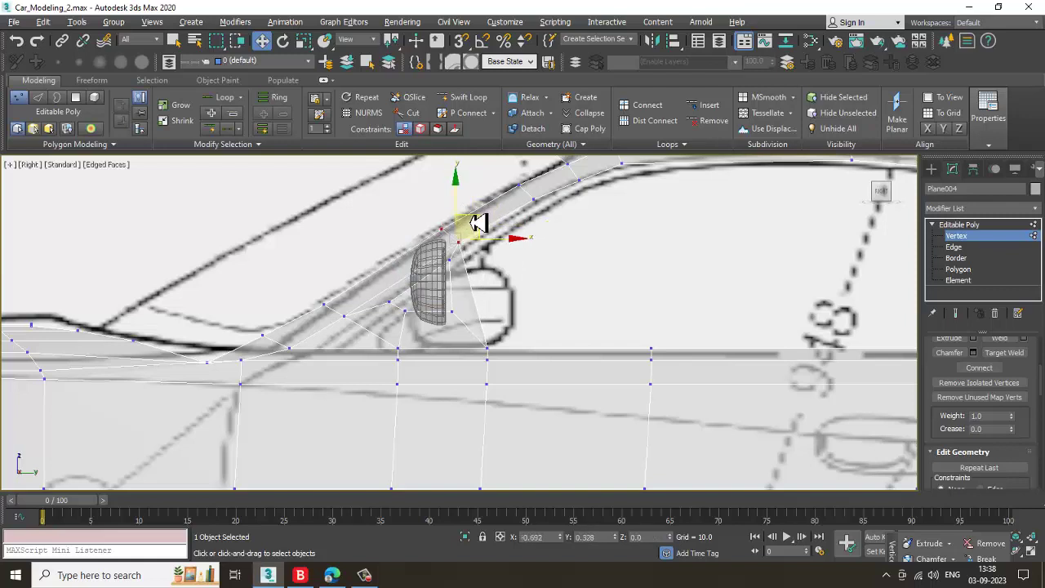
pyautogui.moveTo(500, 391); pyautogui.dragTo(526, 430)
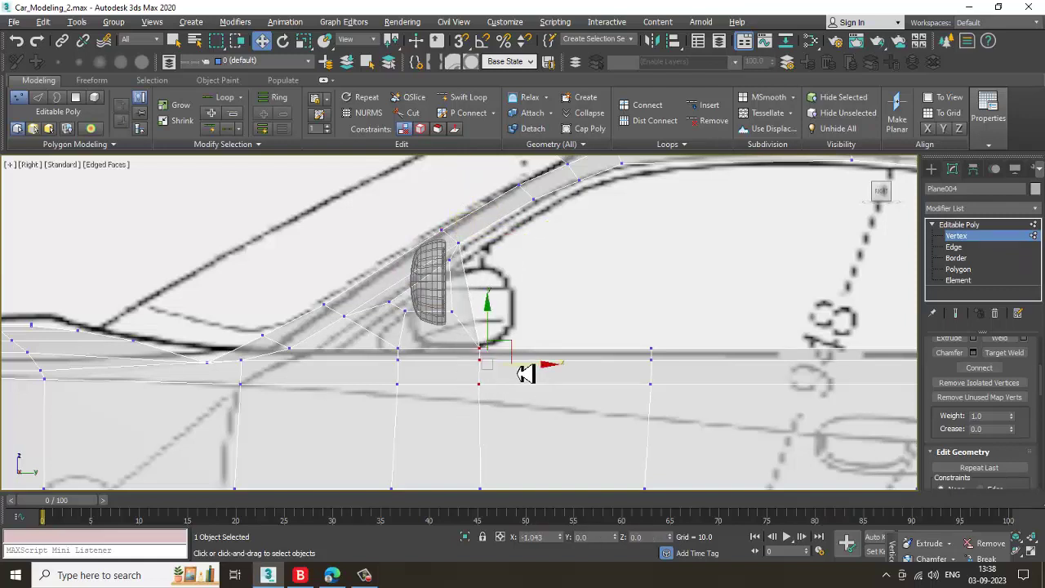
pyautogui.click(972, 225)
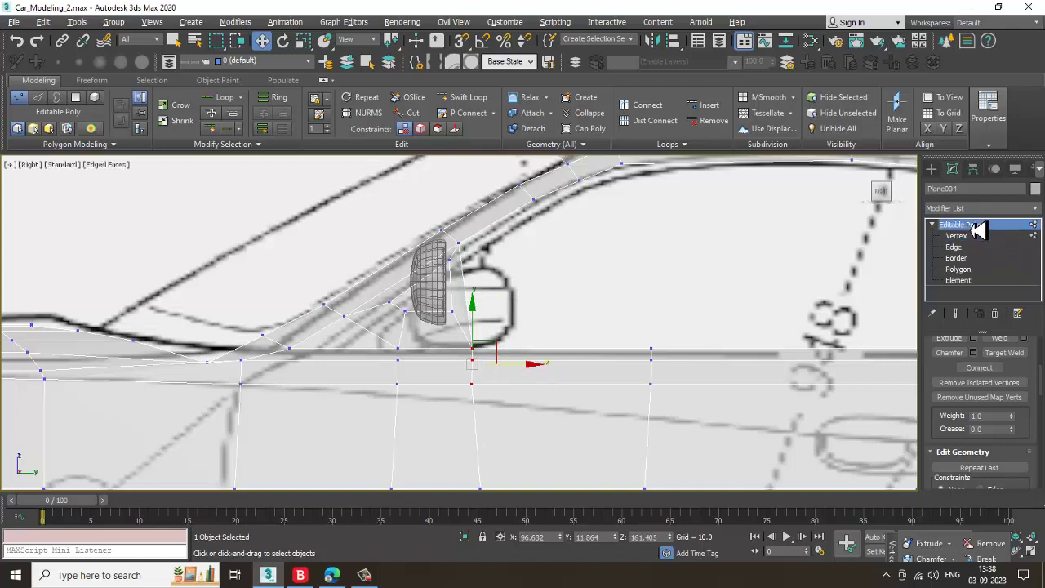
# Rotate the mirror about its vertical axis and move it about 1.9 units rearward and 3.7 units down
pyautogui.click(445, 294)
pyautogui.press('e')
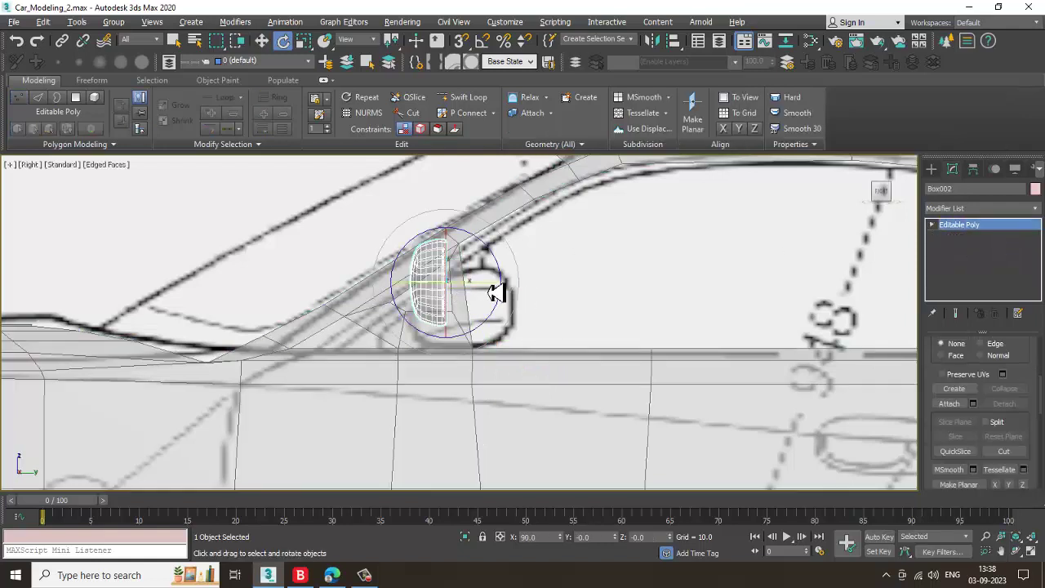
pyautogui.press('w')
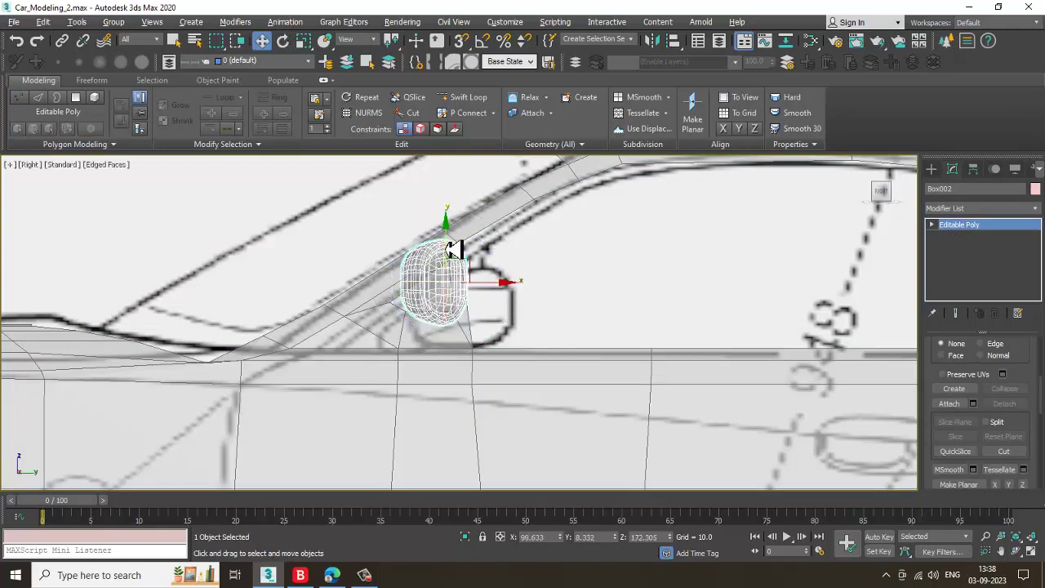
pyautogui.moveTo(453, 249); pyautogui.dragTo(465, 276)
# Scale the mirror up uniformly toward the size of its outline in the side blueprint
pyautogui.press('r')
pyautogui.moveTo(450, 314); pyautogui.dragTo(501, 321)
pyautogui.press('w')
pyautogui.middleClick(807, 413)
pyautogui.press('z')
pyautogui.hotkey('alt', 'w')
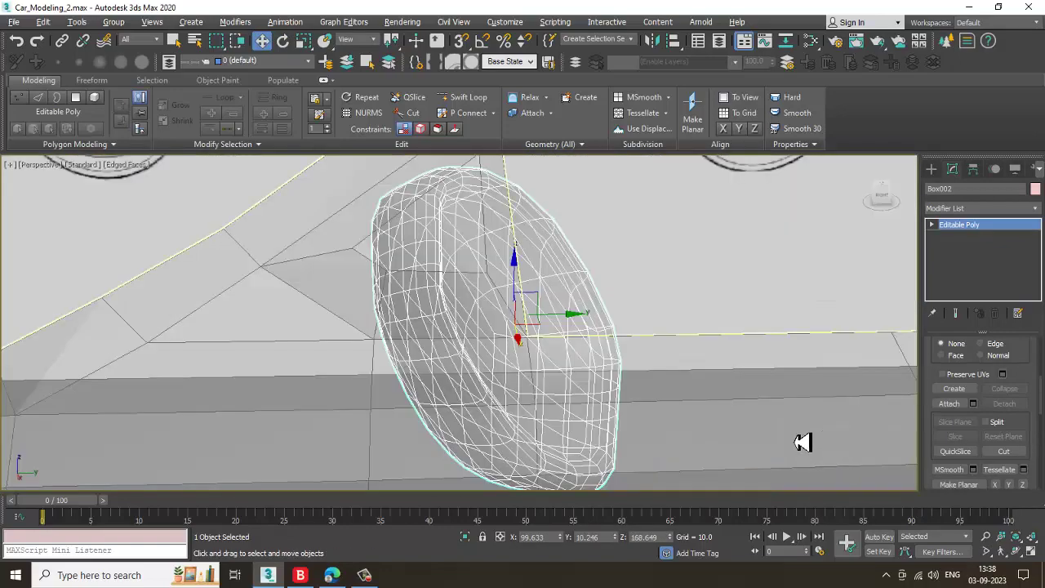
# Turn off the body's see-through display and move the mirror about 2.7 units outward along X
pyautogui.scroll(-4, 771, 436)
pyautogui.keyDown('alt'); pyautogui.moveTo(588, 385); pyautogui.dragTo(670, 387, button='middle'); pyautogui.keyUp('alt')
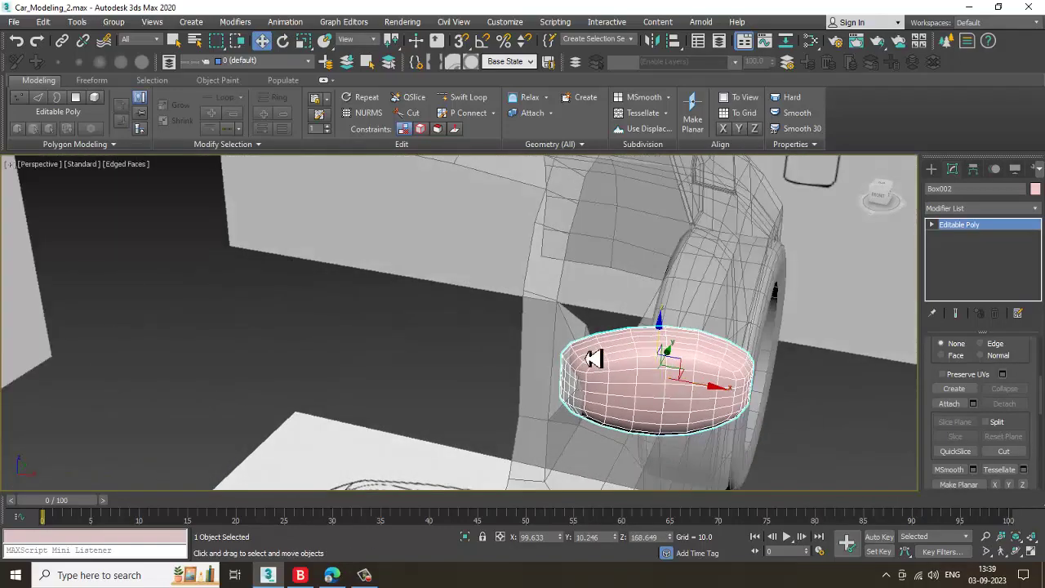
pyautogui.click(547, 369)
pyautogui.hotkey('alt', 'x')
pyautogui.click(679, 402)
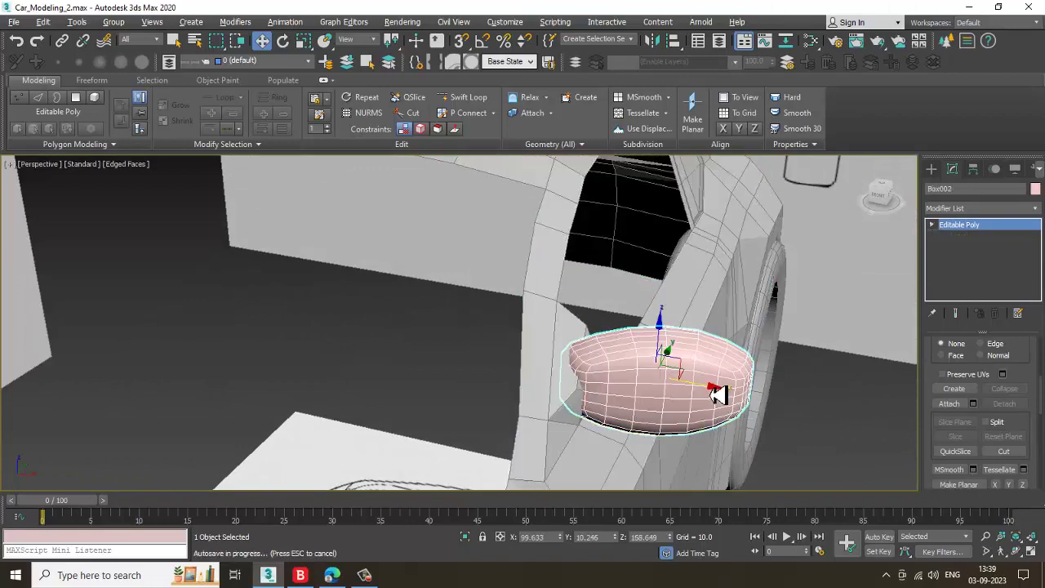
pyautogui.moveTo(719, 394); pyautogui.dragTo(737, 390)
pyautogui.scroll(-3, 738, 389)
pyautogui.moveTo(737, 390)
pyautogui.keyDown('alt'); pyautogui.mouseDown(button='middle')
pyautogui.moveTo(655, 367)
pyautogui.moveTo(652, 376)
pyautogui.moveTo(738, 381)
pyautogui.mouseUp(button='middle'); pyautogui.keyUp('alt')
pyautogui.scroll(-3, 652, 376)
pyautogui.scroll(-3, 737, 380)
pyautogui.keyDown('alt'); pyautogui.moveTo(683, 471); pyautogui.dragTo(593, 471, button='middle'); pyautogui.keyUp('alt')
# Scale the mirror down uniformly to about 91 percent
pyautogui.hotkey('alt', 'w')
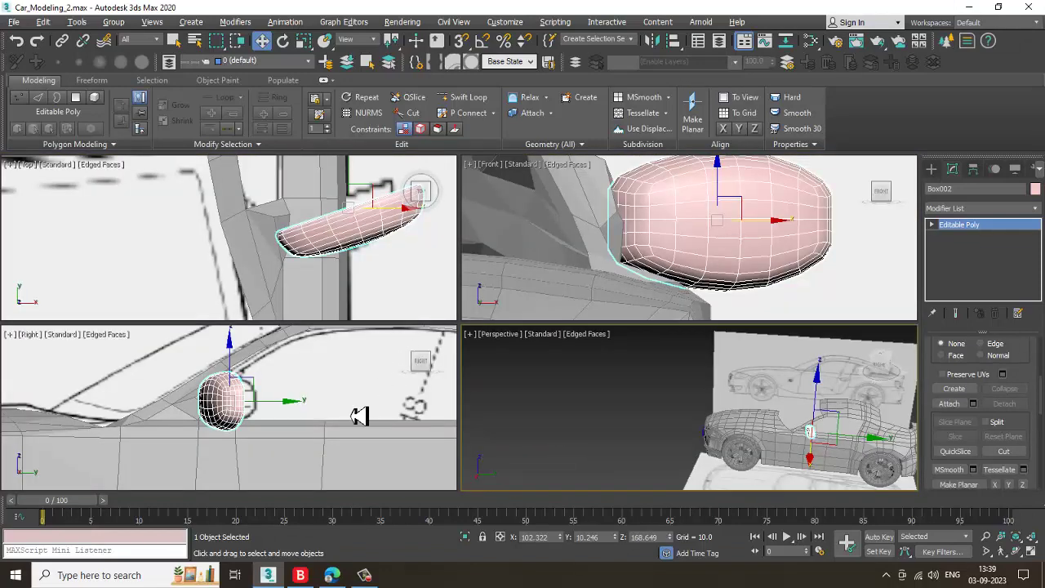
pyautogui.press('r')
pyautogui.click(235, 409)
pyautogui.moveTo(245, 411); pyautogui.dragTo(248, 419)
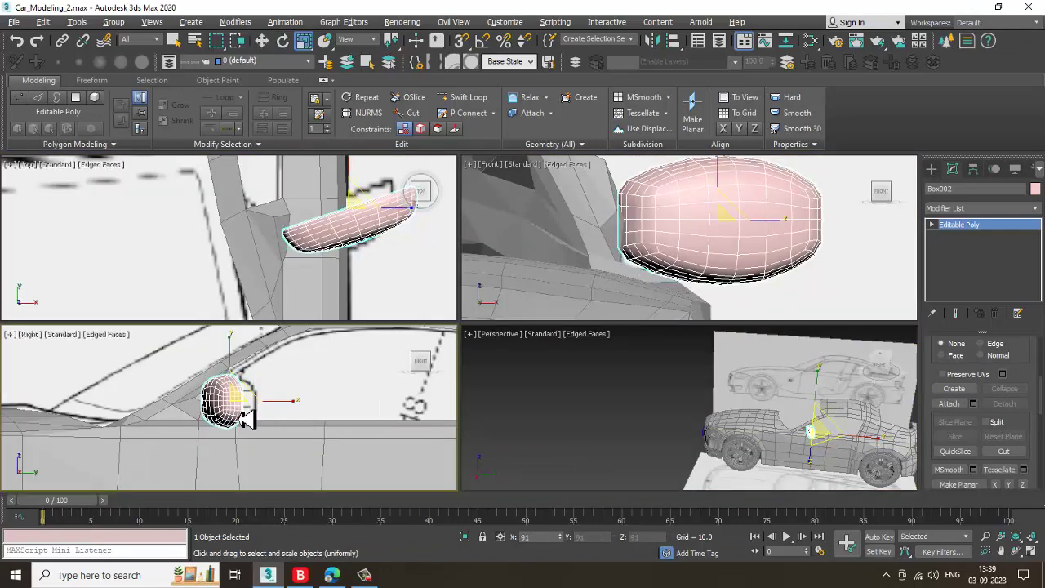
# Move the mirror about 0.9 units inward along X to fit its outline in the top blueprint
pyautogui.moveTo(381, 216); pyautogui.dragTo(353, 220, button='middle')
pyautogui.hotkey('alt', 'w')
pyautogui.scroll(-3, 385, 255)
pyautogui.moveTo(390, 262); pyautogui.dragTo(392, 277, button='middle')
pyautogui.press('w')
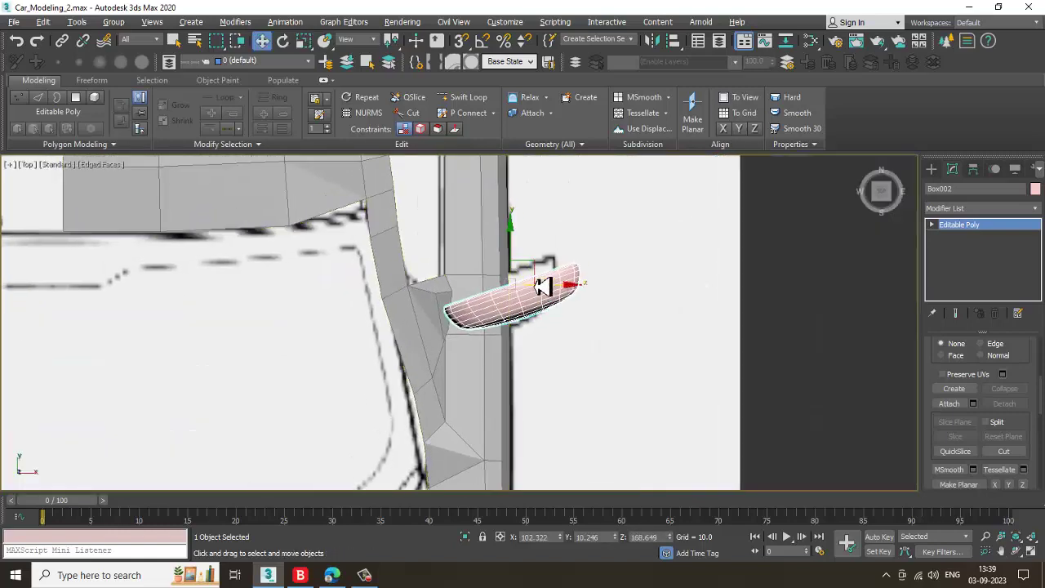
pyautogui.moveTo(514, 267)
pyautogui.mouseDown()
pyautogui.moveTo(516, 182)
pyautogui.moveTo(523, 253)
pyautogui.mouseUp()
pyautogui.hotkey('ctrl', 'z')
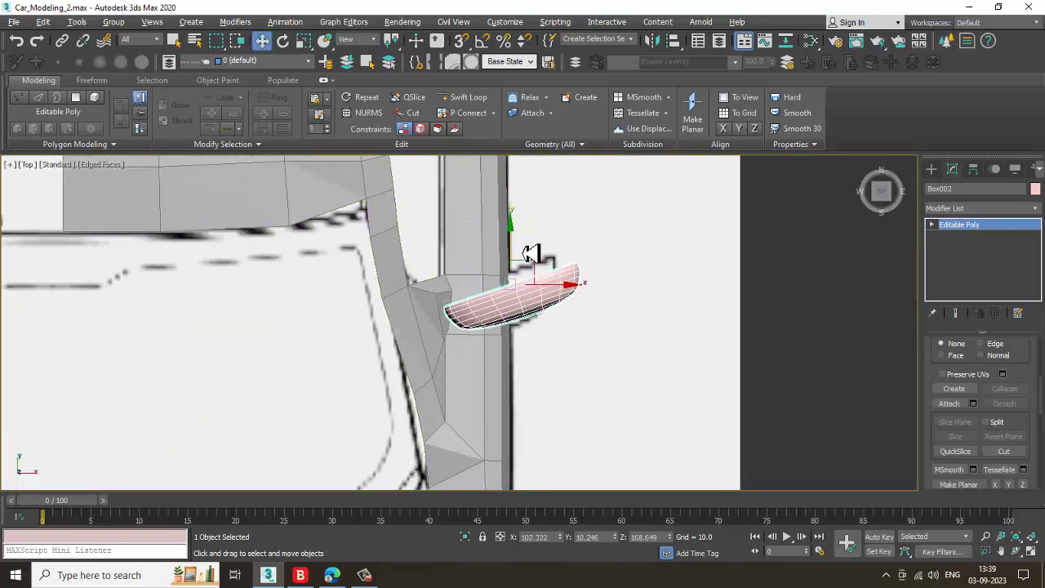
pyautogui.moveTo(576, 294); pyautogui.dragTo(569, 295)
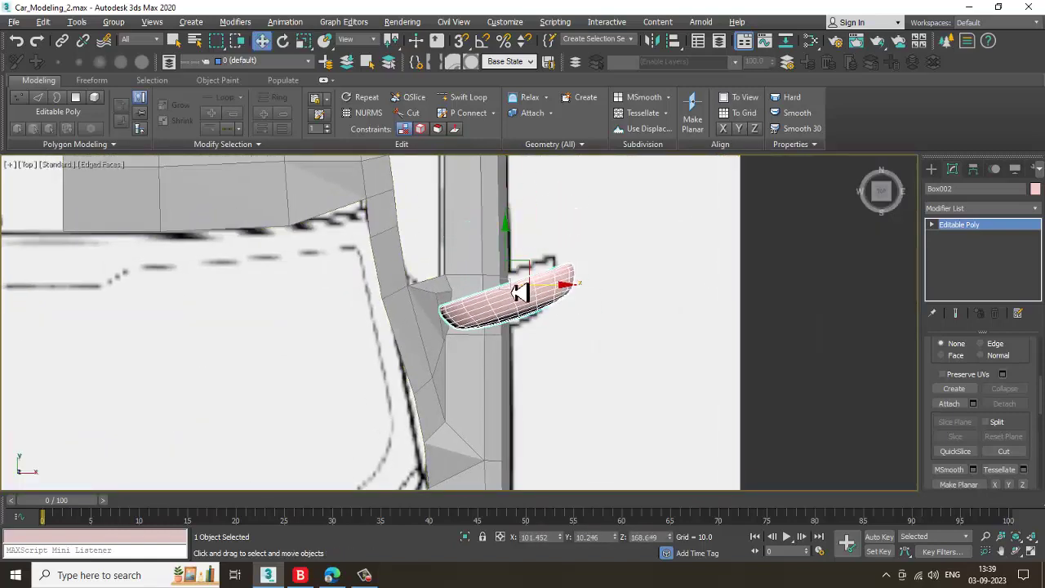
# Select the body's mirror-mount vertices behind the mirror and move them about 1.7 units forward along Y
pyautogui.scroll(2, 518, 292)
pyautogui.moveTo(517, 292); pyautogui.dragTo(523, 307, button='middle')
pyautogui.click(427, 292)
pyautogui.scroll(2, 426, 295)
pyautogui.press('1')
pyautogui.moveTo(393, 262); pyautogui.dragTo(442, 337)
pyautogui.moveTo(425, 262); pyautogui.dragTo(428, 283)
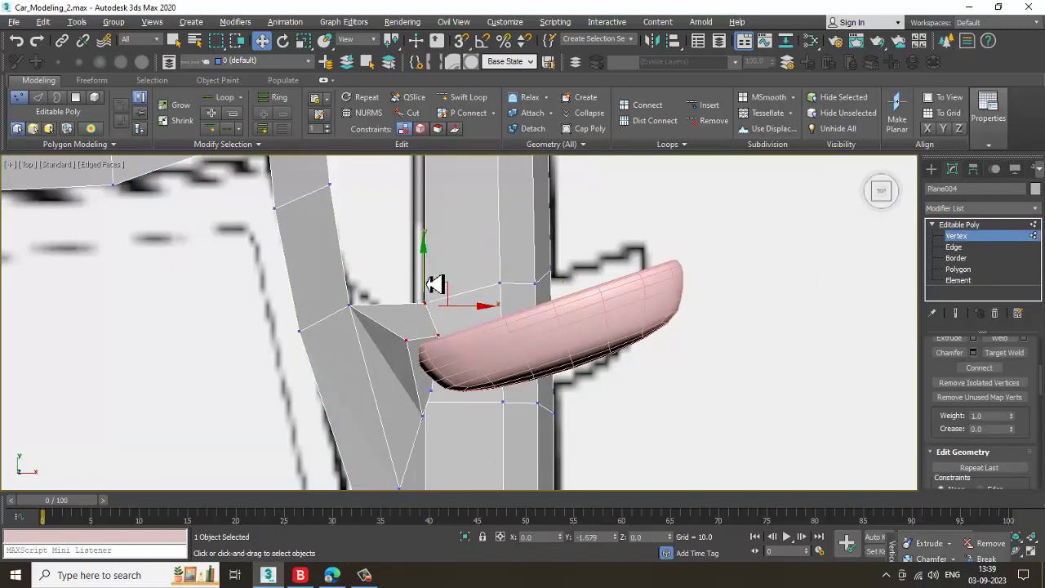
# Shift the mirror-mount vertices slightly inward along X beside the mirror's inner end and leave vertex editing
pyautogui.moveTo(467, 338); pyautogui.dragTo(459, 338)
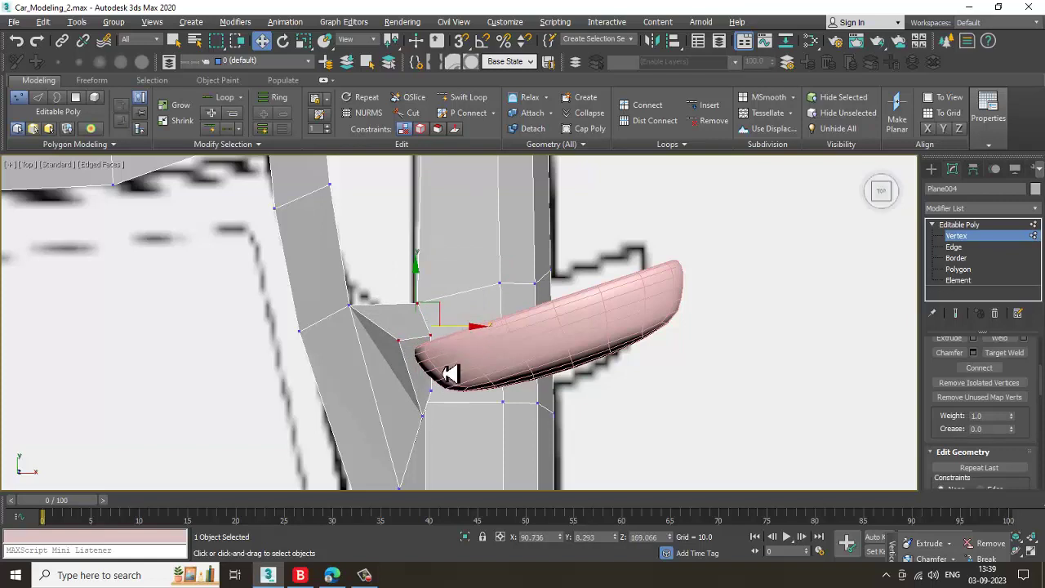
pyautogui.moveTo(392, 351); pyautogui.dragTo(391, 351)
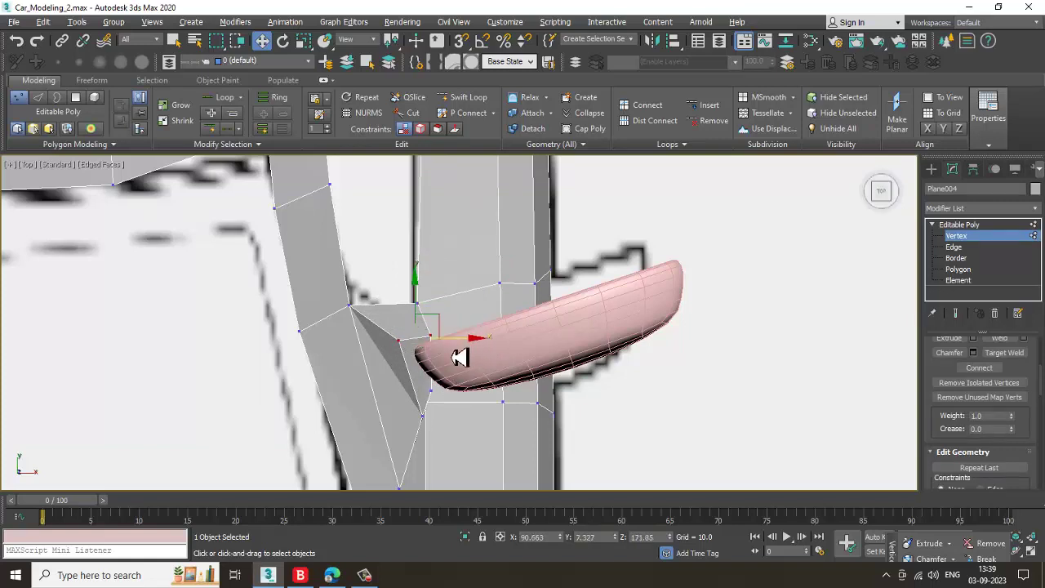
pyautogui.hotkey('alt', 'x')
pyautogui.hotkey('alt', 'x')
pyautogui.moveTo(452, 338); pyautogui.dragTo(446, 338)
pyautogui.click(980, 225)
# Examine the mirror's placement and the overall body shape from several angles in the perspective view
pyautogui.hotkey('alt', 'w')
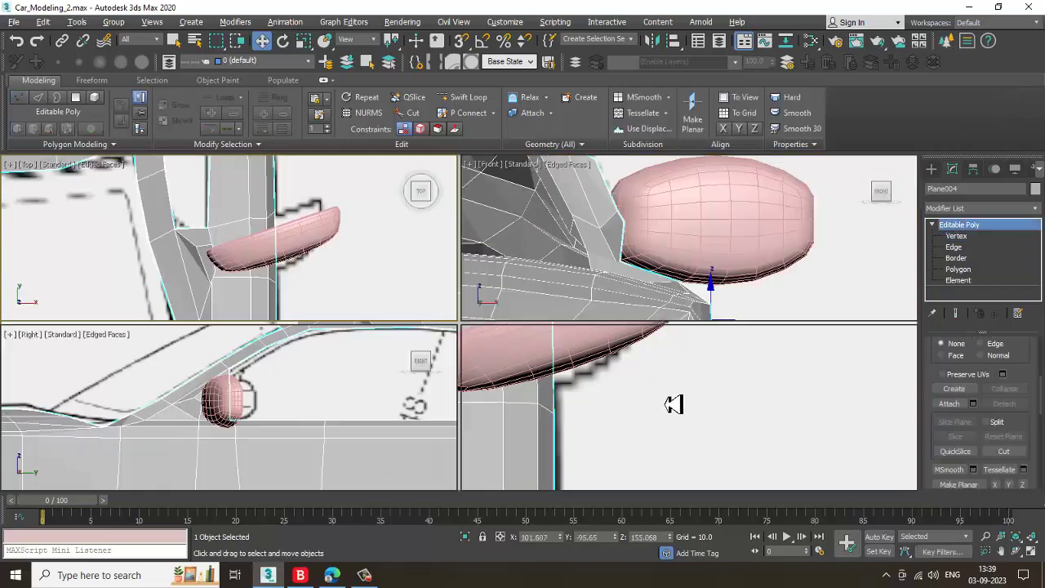
pyautogui.middleClick(680, 430)
pyautogui.hotkey('alt', 'w')
pyautogui.scroll(5, 670, 397)
pyautogui.moveTo(670, 397)
pyautogui.keyDown('alt'); pyautogui.mouseDown(button='middle')
pyautogui.moveTo(655, 396)
pyautogui.moveTo(667, 398)
pyautogui.mouseUp(button='middle'); pyautogui.keyUp('alt')
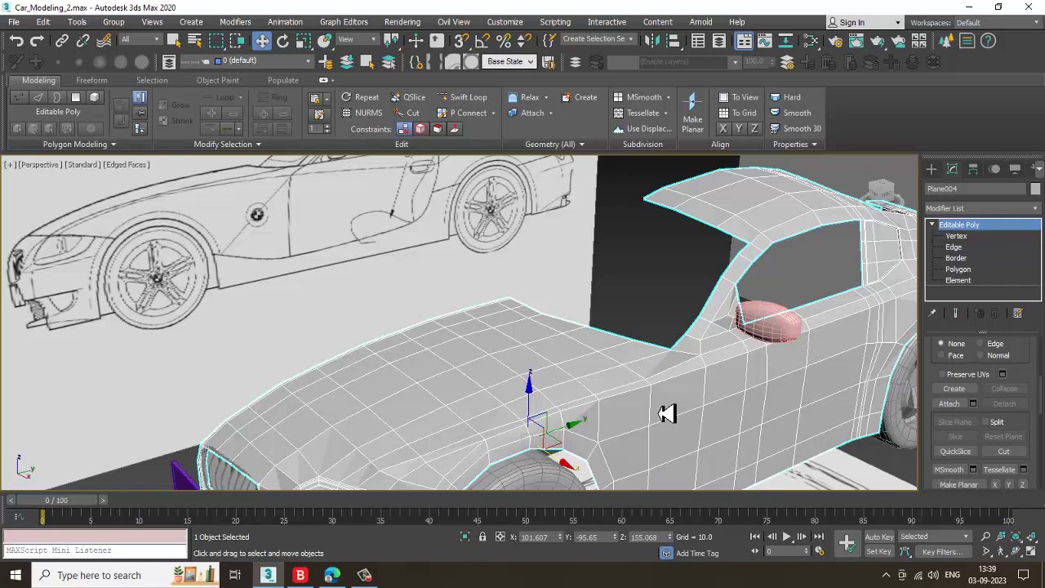
pyautogui.keyDown('alt'); pyautogui.moveTo(666, 390); pyautogui.dragTo(608, 400, button='middle'); pyautogui.keyUp('alt')
pyautogui.click(366, 575)
pyautogui.click(365, 575)
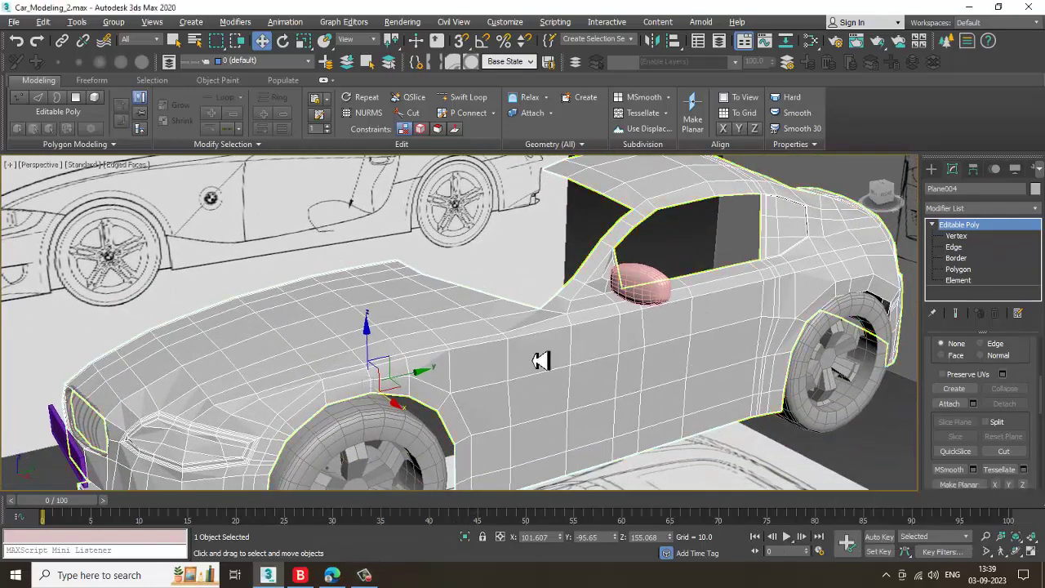
pyautogui.keyDown('alt'); pyautogui.moveTo(542, 360); pyautogui.dragTo(617, 335, button='middle'); pyautogui.keyUp('alt')
pyautogui.scroll(-3, 617, 335)
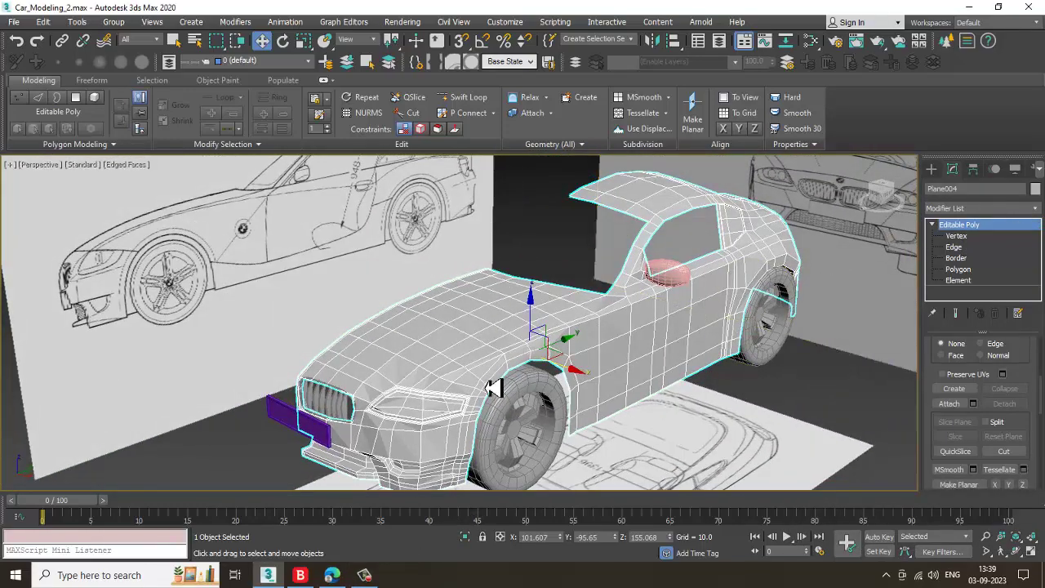
pyautogui.keyDown('alt'); pyautogui.moveTo(510, 402); pyautogui.dragTo(492, 354, button='middle'); pyautogui.keyUp('alt')
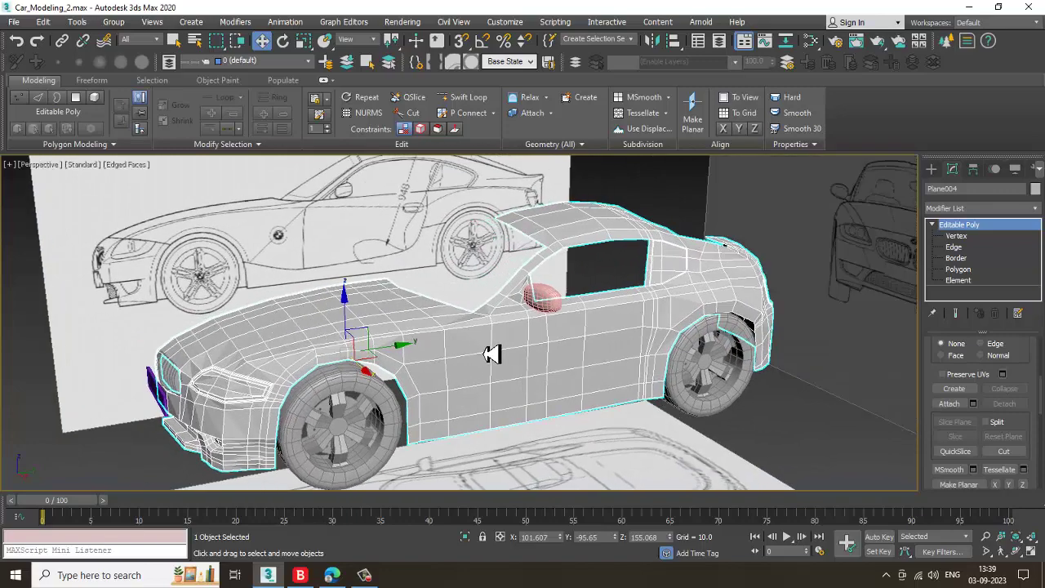
# Move the windshield pillar's vertices near the roof's front corner forward along Y to follow the top blueprint
pyautogui.hotkey('alt', 'w')
pyautogui.hotkey('alt', 'w')
pyautogui.moveTo(209, 235); pyautogui.dragTo(478, 313, button='middle')
pyautogui.scroll(-4, 240, 234)
pyautogui.scroll(-3, 473, 307)
pyautogui.moveTo(443, 275); pyautogui.dragTo(448, 292, button='middle')
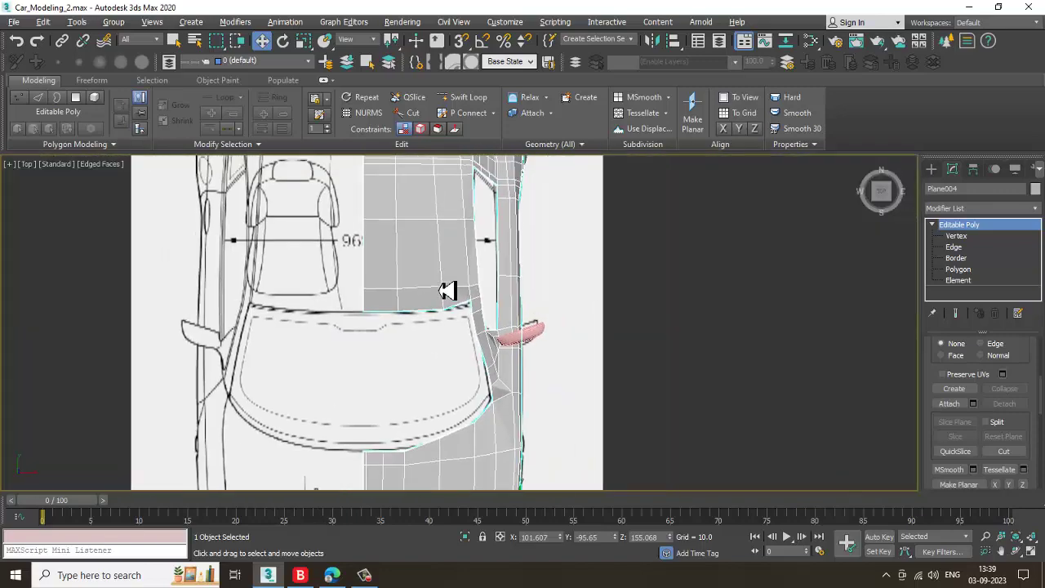
pyautogui.scroll(4, 448, 290)
pyautogui.press('1')
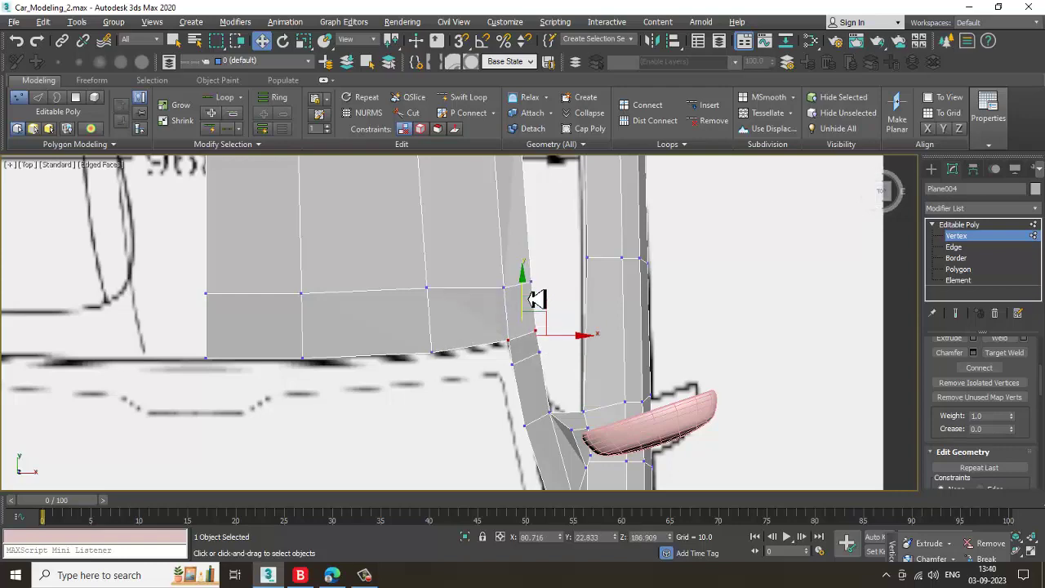
pyautogui.hotkey('alt', 'x')
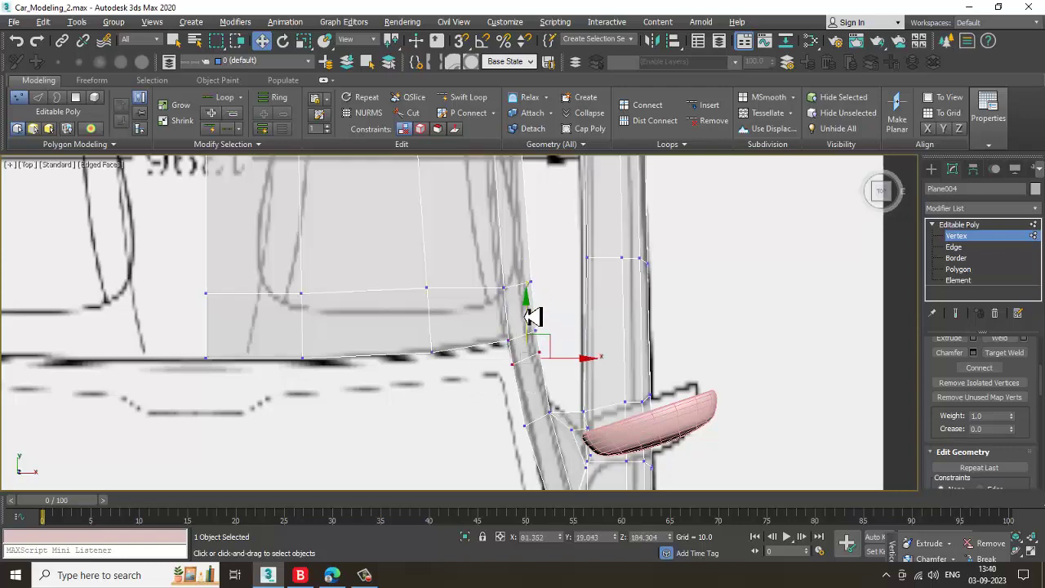
pyautogui.hotkey('alt', 'x')
# Compare the windshield pillar, roof edge and mirror with the blueprint outline in the top view
pyautogui.scroll(-4, 572, 322)
pyautogui.moveTo(563, 340); pyautogui.dragTo(579, 300, button='middle')
pyautogui.scroll(-2, 582, 305)
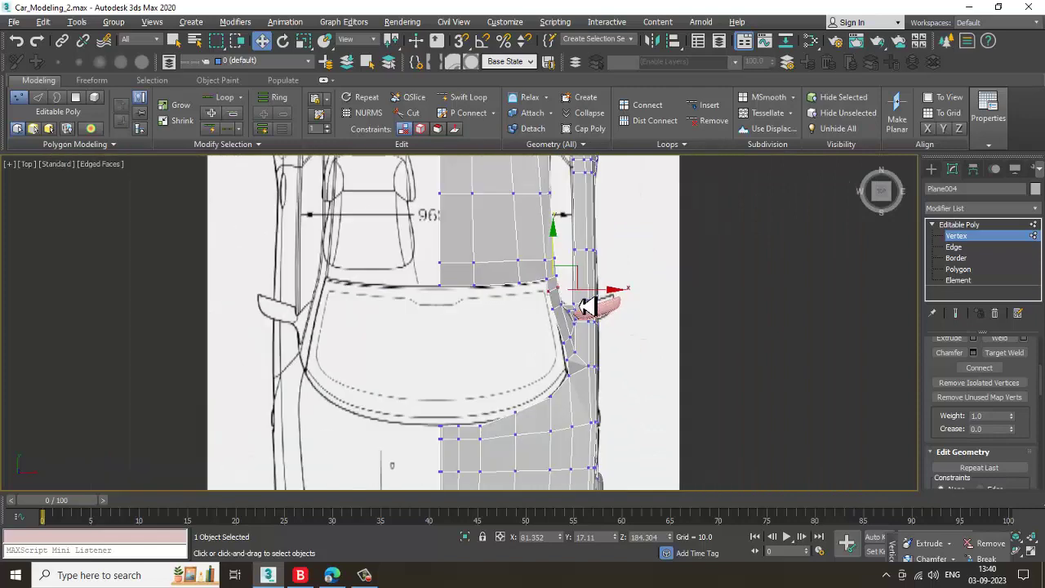
pyautogui.scroll(2, 552, 325)
pyautogui.scroll(2, 595, 317)
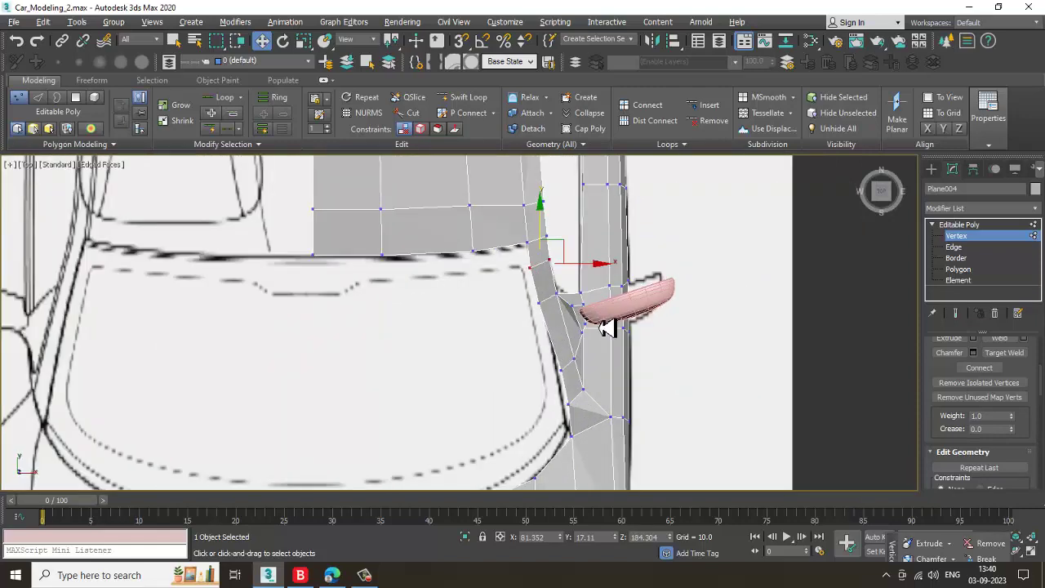
pyautogui.moveTo(469, 312); pyautogui.dragTo(528, 360, button='middle')
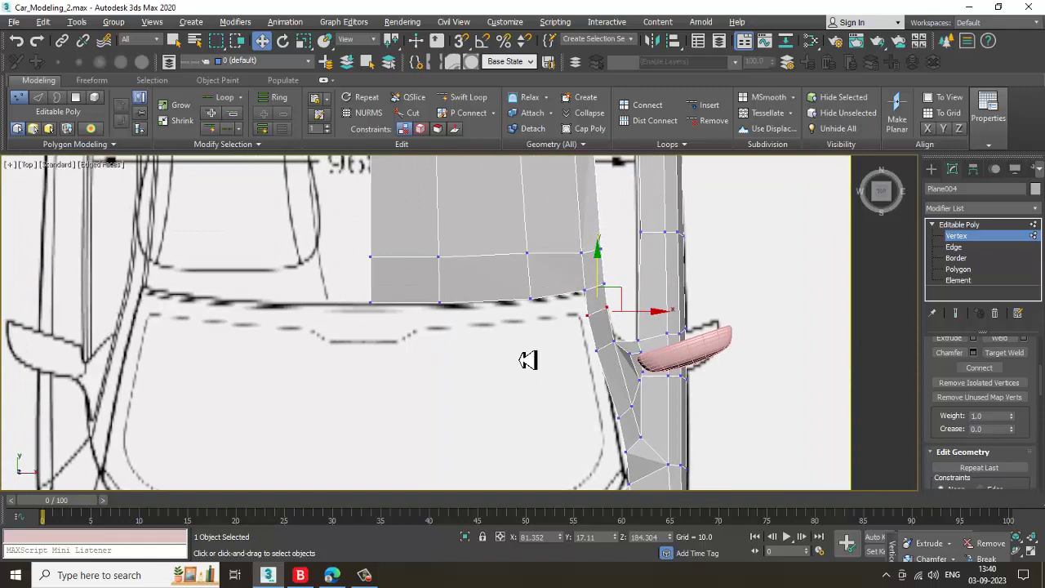
pyautogui.scroll(-2, 590, 358)
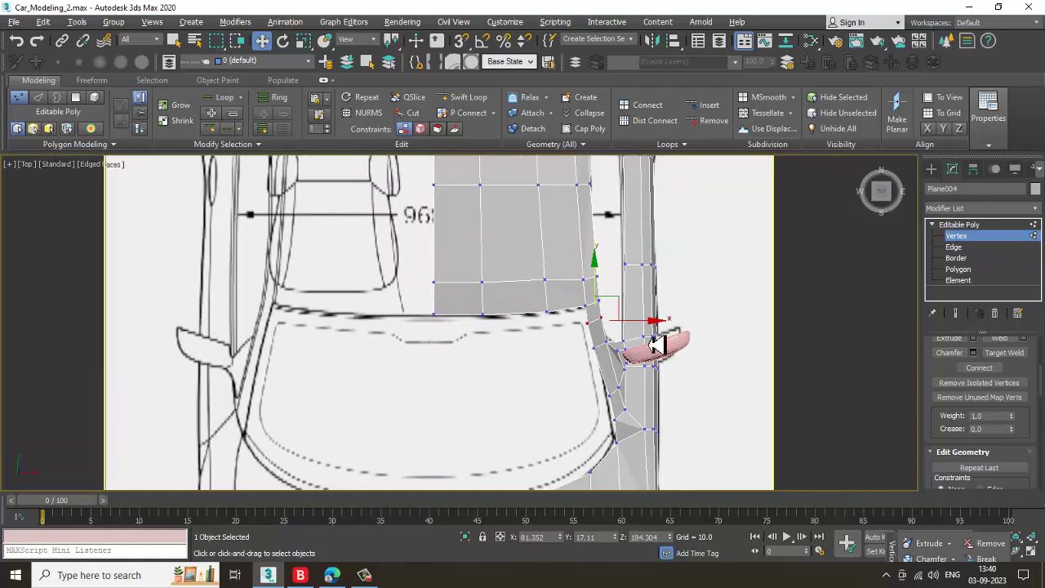
# Return to the whole body object and apply a Symmetry modifier to it
pyautogui.click(986, 226)
pyautogui.moveTo(509, 290); pyautogui.dragTo(552, 267, button='middle')
pyautogui.scroll(-2, 523, 275)
pyautogui.scroll(-4, 552, 267)
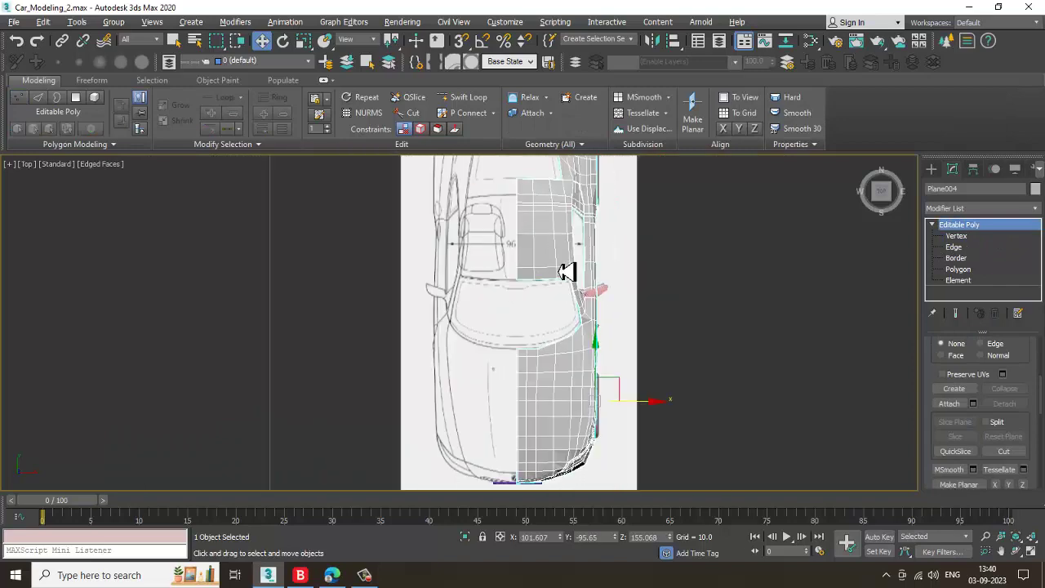
pyautogui.click(990, 209)
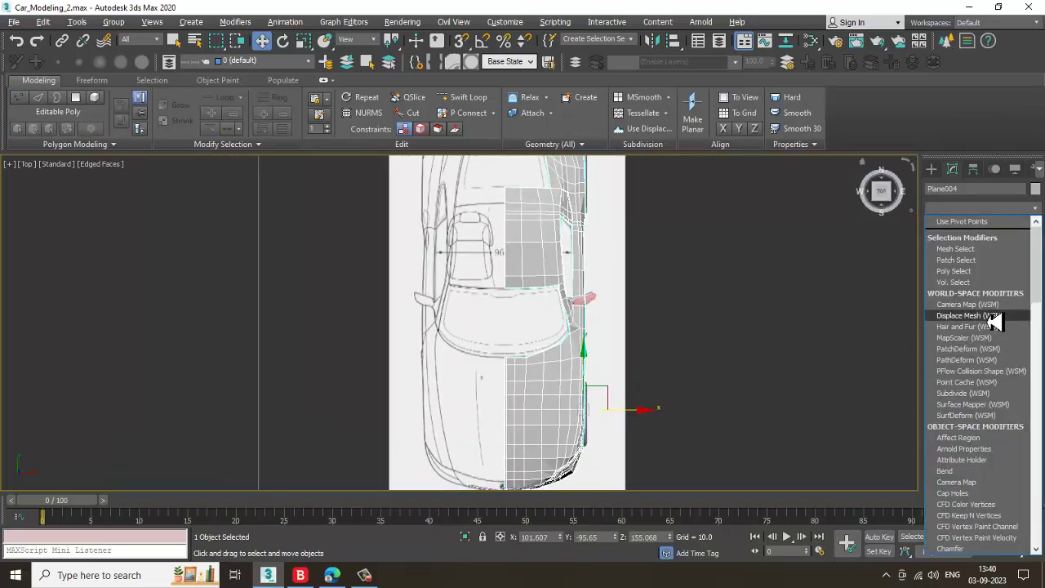
pyautogui.write('sy')
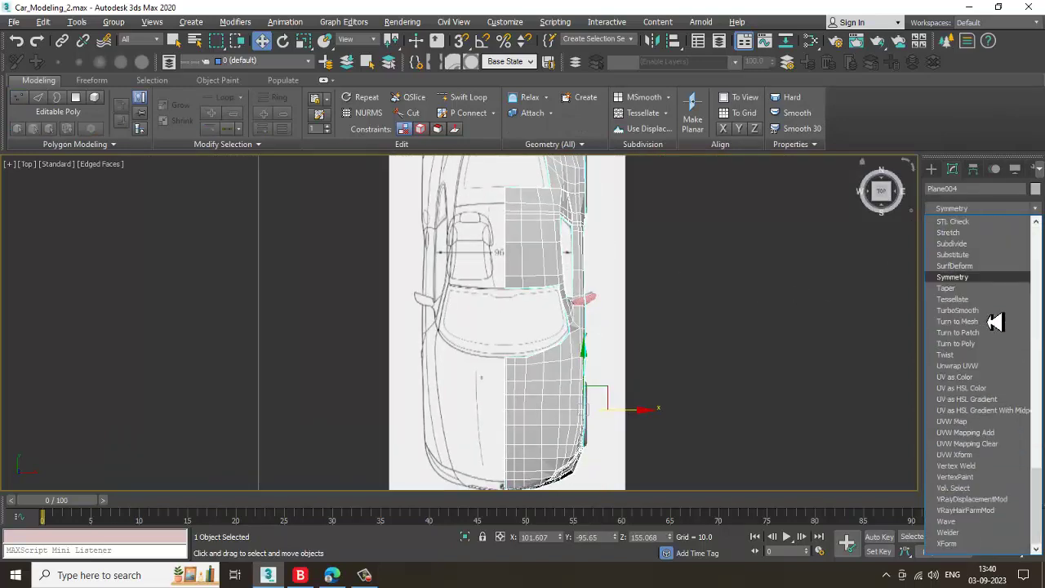
pyautogui.press('Return')
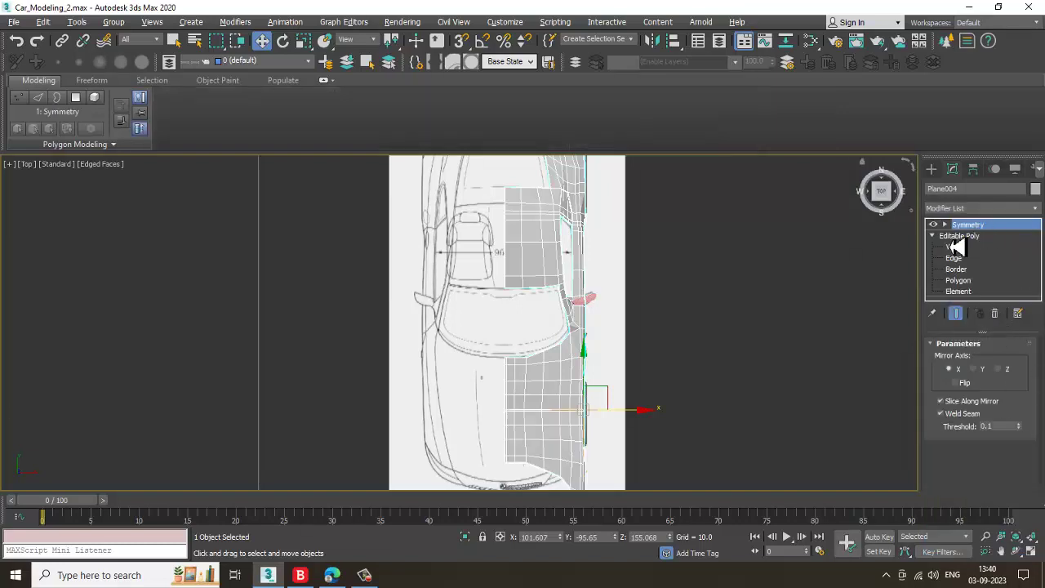
# Activate the Symmetry modifier's Mirror sub-object, turn on Flip and set the mirror axis to Z
pyautogui.click(945, 224)
pyautogui.click(961, 236)
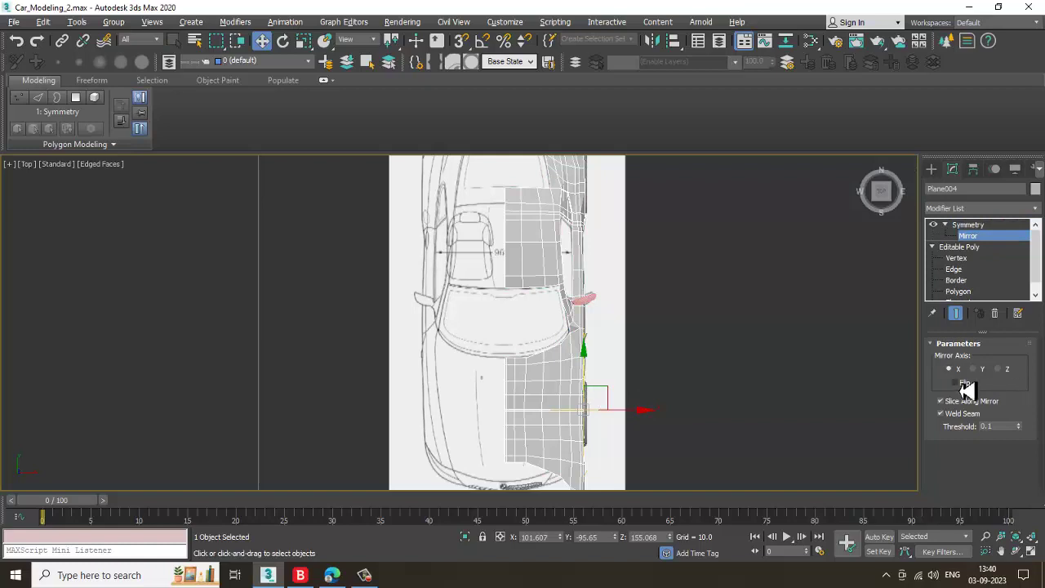
pyautogui.click(955, 383)
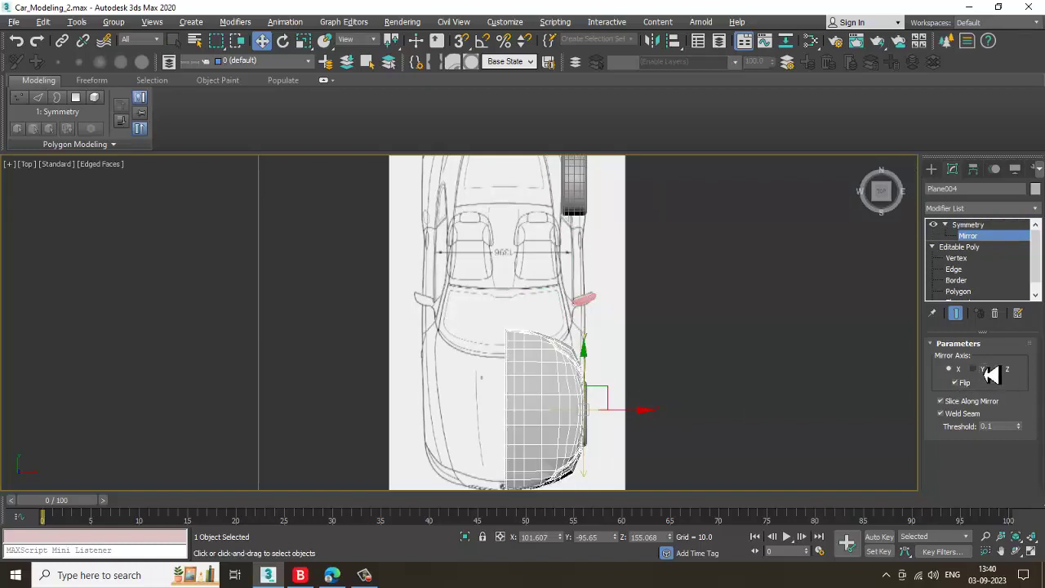
pyautogui.click(983, 370)
pyautogui.click(998, 369)
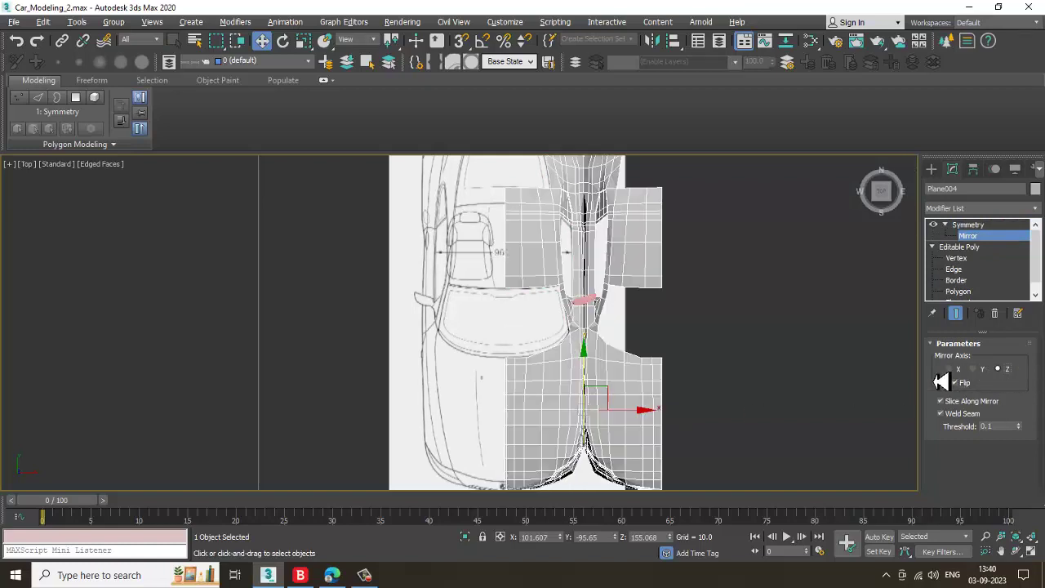
# Turn off Flip and move the mirror plane along X to about 26.2, near the car's centreline
pyautogui.moveTo(645, 421); pyautogui.dragTo(560, 420)
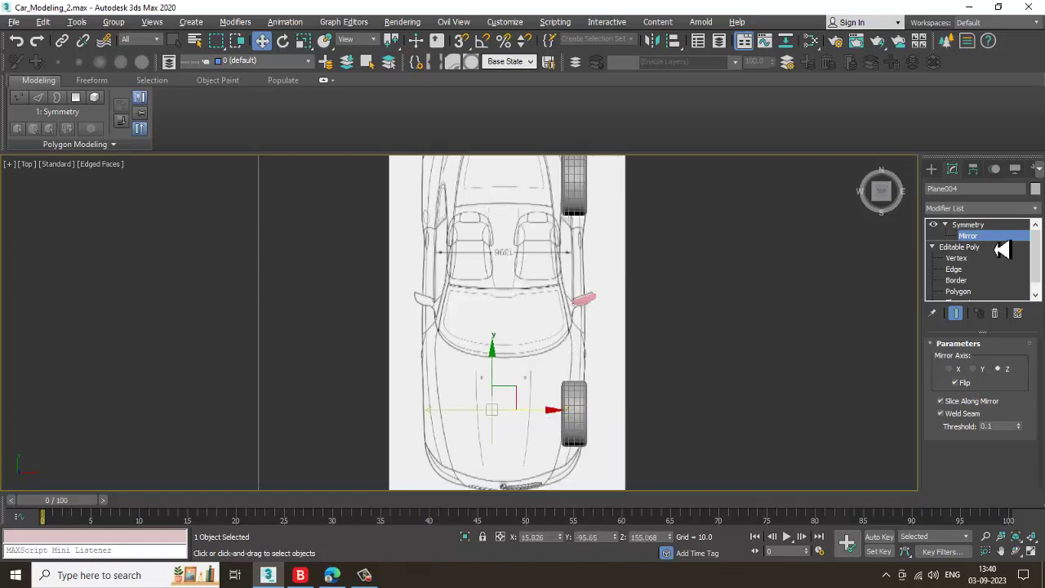
pyautogui.click(958, 383)
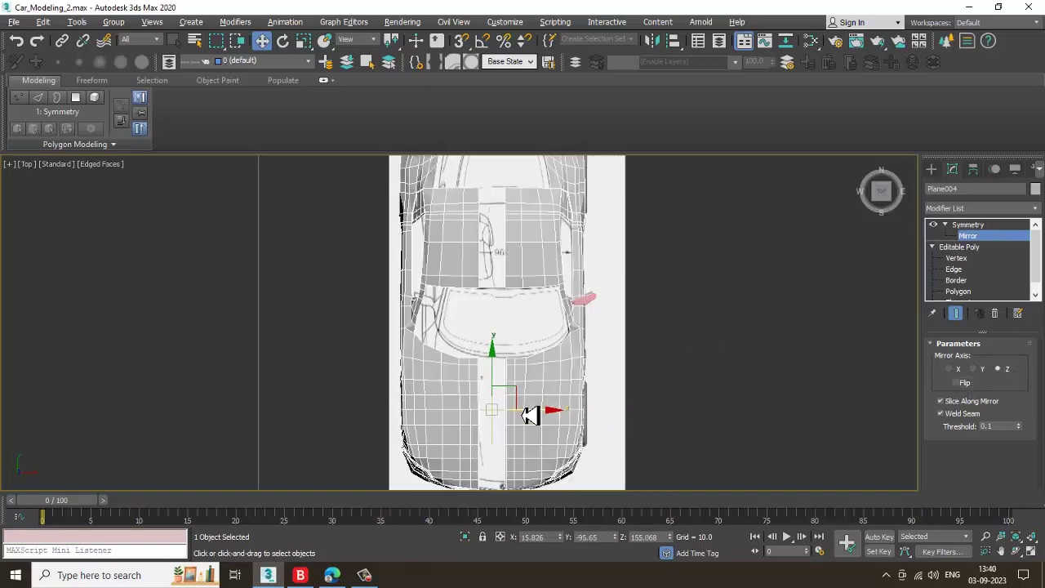
pyautogui.moveTo(531, 418); pyautogui.dragTo(543, 421)
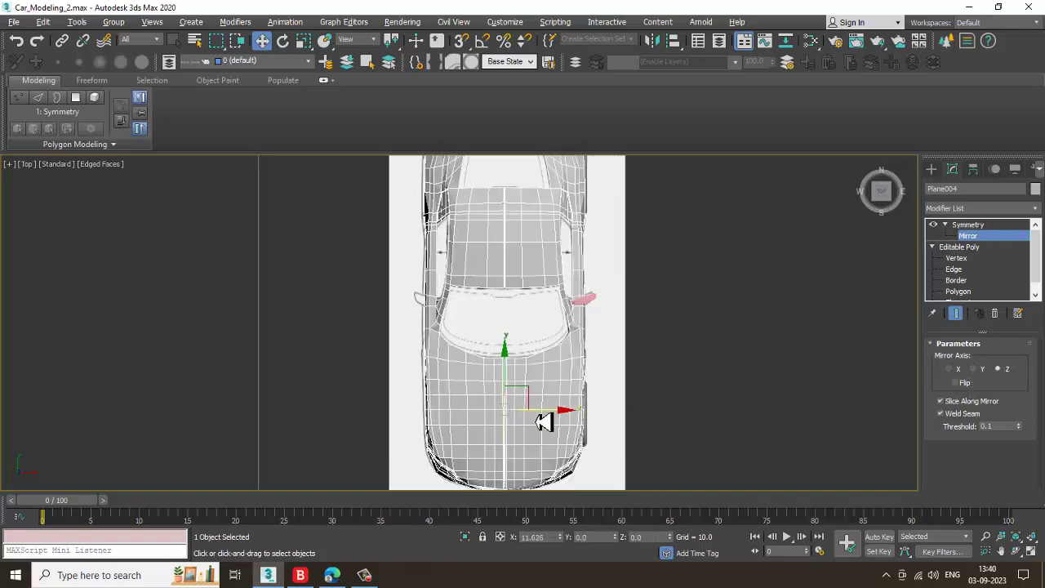
pyautogui.scroll(4, 519, 342)
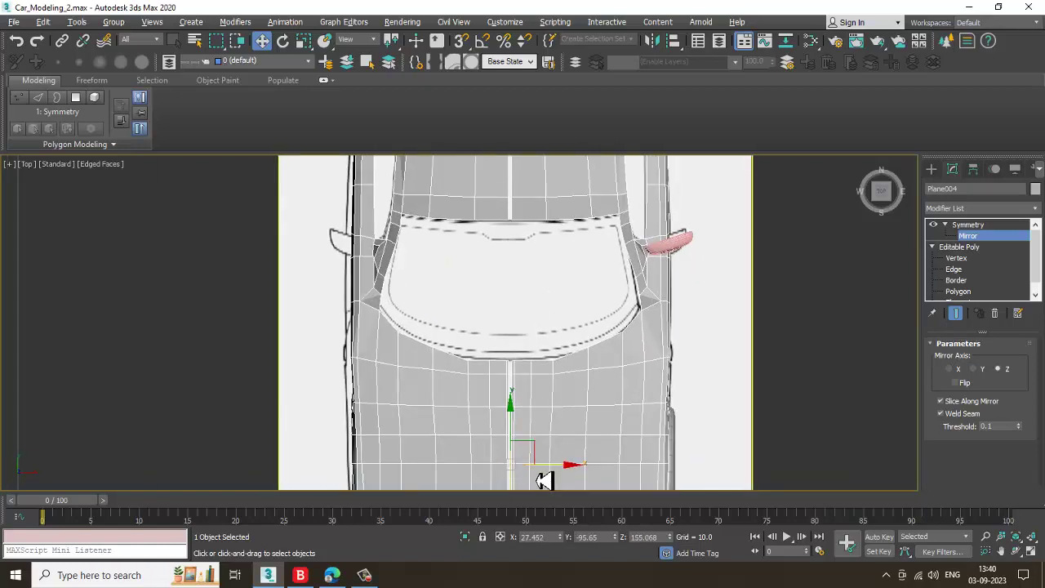
pyautogui.moveTo(560, 473); pyautogui.dragTo(558, 480)
pyautogui.moveTo(634, 388); pyautogui.dragTo(628, 353, button='middle')
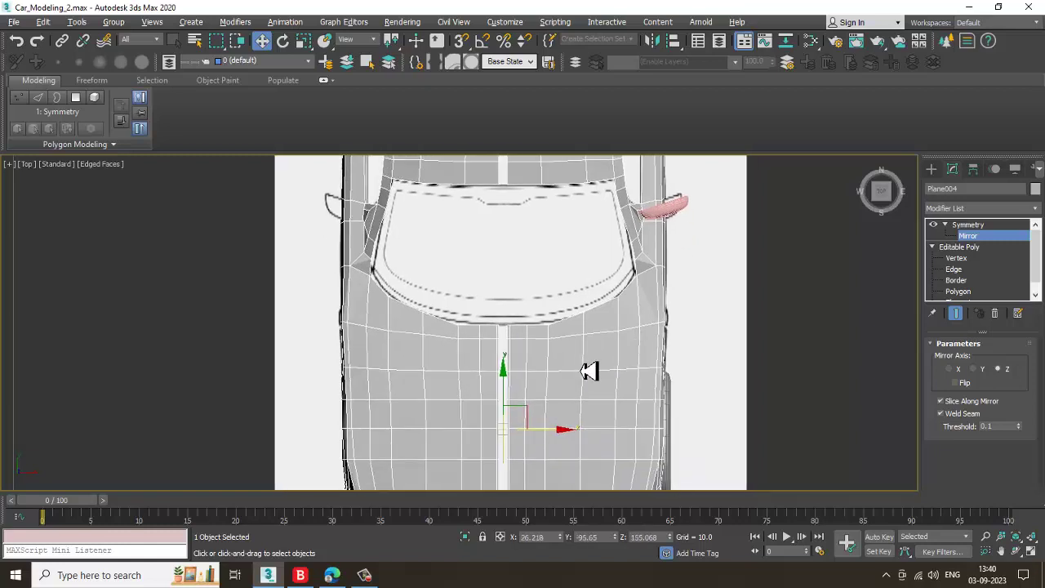
# With the mirrored result shown, move the hood's centre edge loop about 2.2 units along X to the symmetry plane
pyautogui.click(952, 271)
pyautogui.moveTo(591, 276); pyautogui.dragTo(594, 264, button='middle')
pyautogui.moveTo(525, 323); pyautogui.dragTo(607, 291, button='middle')
pyautogui.click(955, 313)
pyautogui.press('1')
pyautogui.scroll(1, 588, 308)
pyautogui.scroll(1, 612, 278)
pyautogui.moveTo(617, 219); pyautogui.dragTo(640, 179, button='middle')
pyautogui.click(962, 272)
pyautogui.doubleClick(600, 271)
pyautogui.scroll(-2, 637, 293)
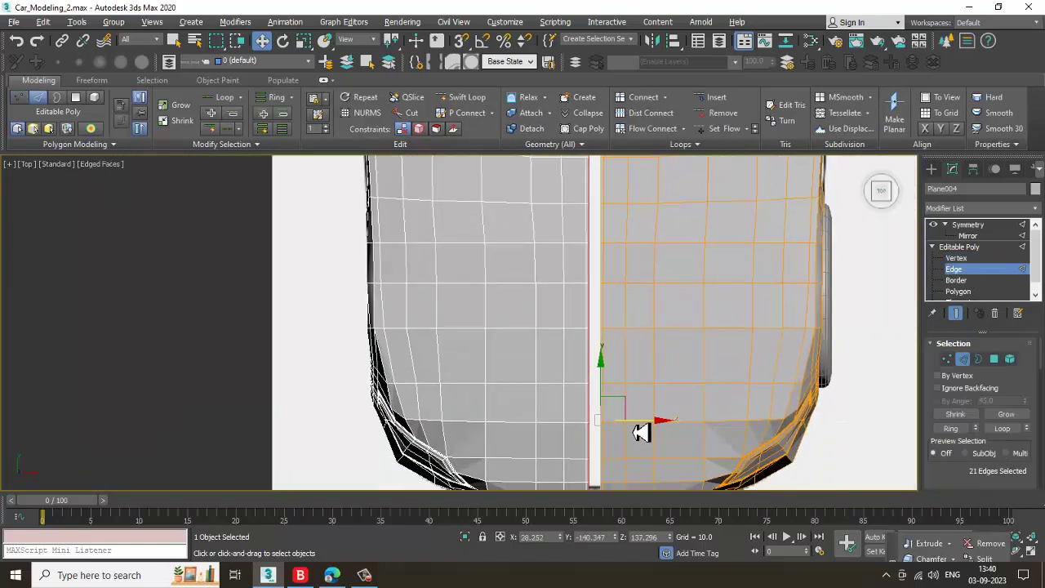
pyautogui.scroll(-3, 689, 213)
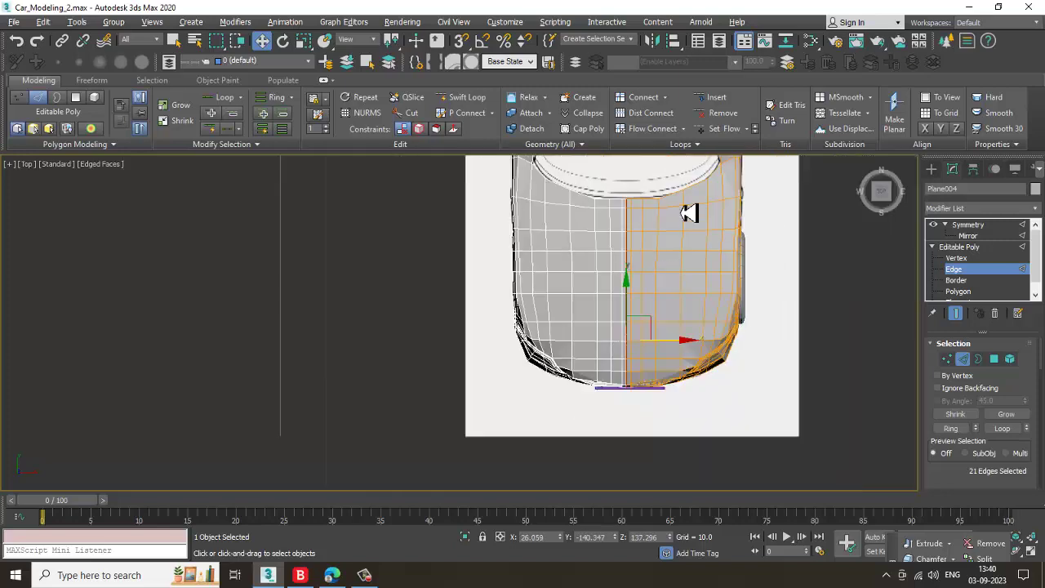
# Select the roof's centre edge loop and move it about 2.2 units along X to the symmetry plane
pyautogui.scroll(5, 628, 326)
pyautogui.doubleClick(586, 338)
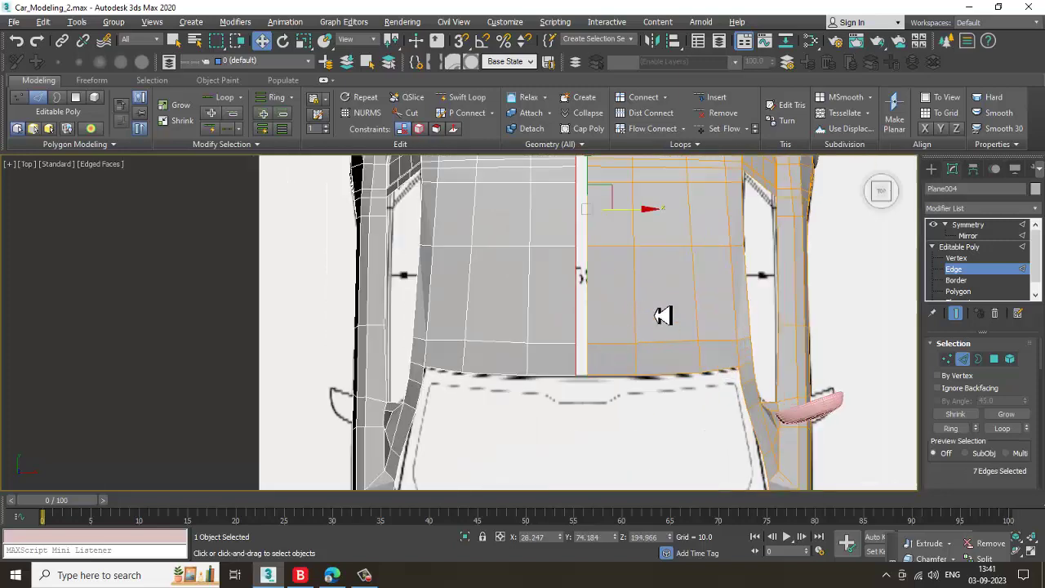
pyautogui.moveTo(636, 219); pyautogui.dragTo(629, 226)
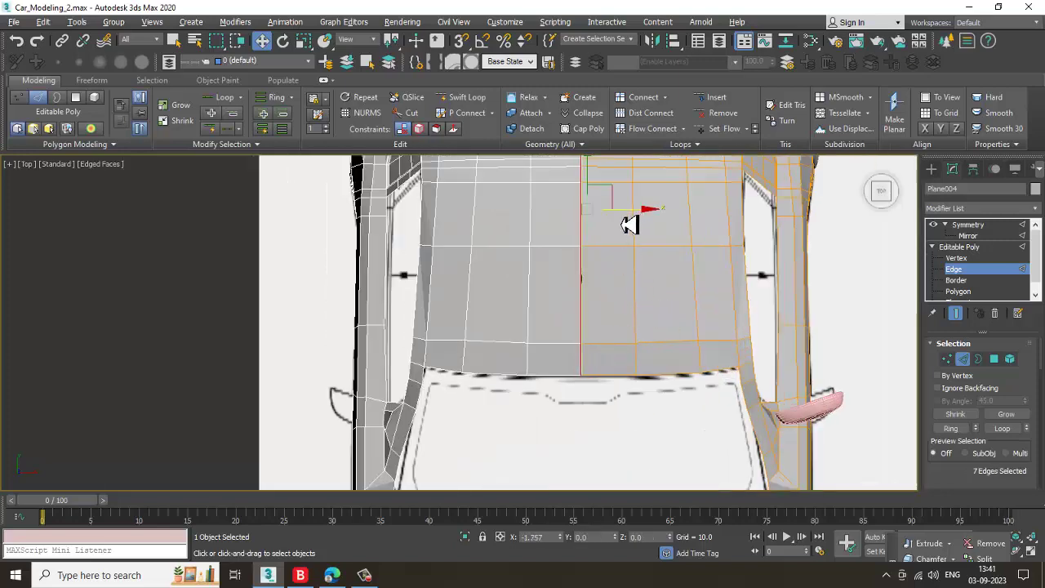
# Select the car's rear centre edge loop, flatten it along X by scaling, and move it about 1.6 units to the symmetry plane
pyautogui.moveTo(628, 228); pyautogui.dragTo(623, 449, button='middle')
pyautogui.moveTo(651, 268); pyautogui.dragTo(646, 405, button='middle')
pyautogui.scroll(4, 563, 210)
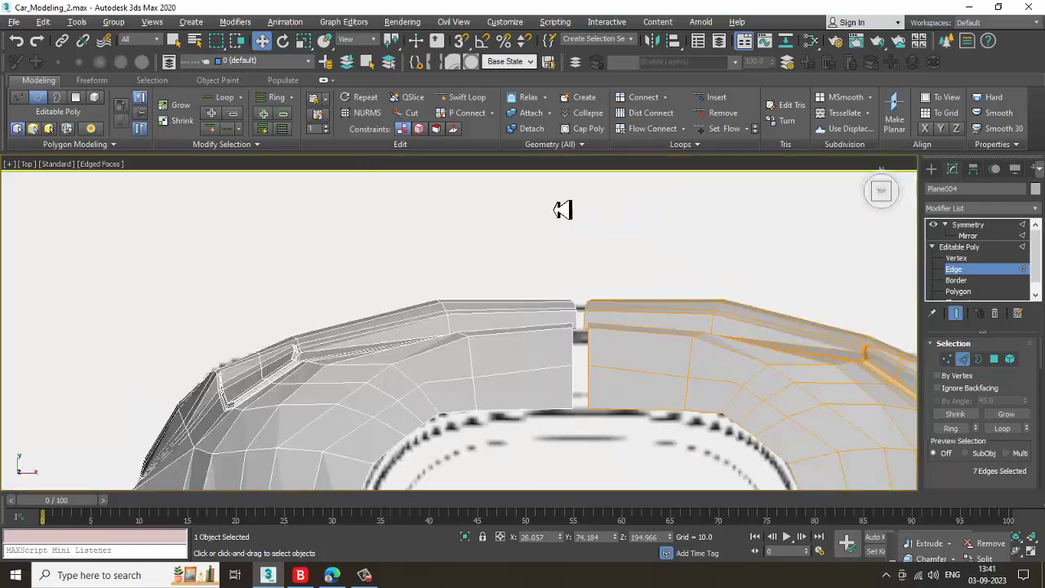
pyautogui.doubleClick(587, 355)
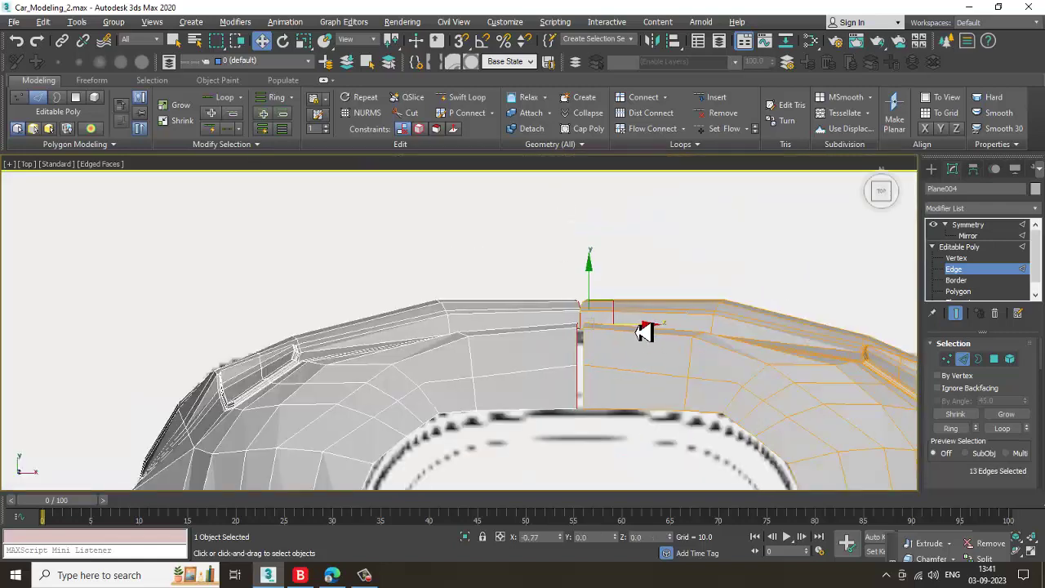
pyautogui.press('r')
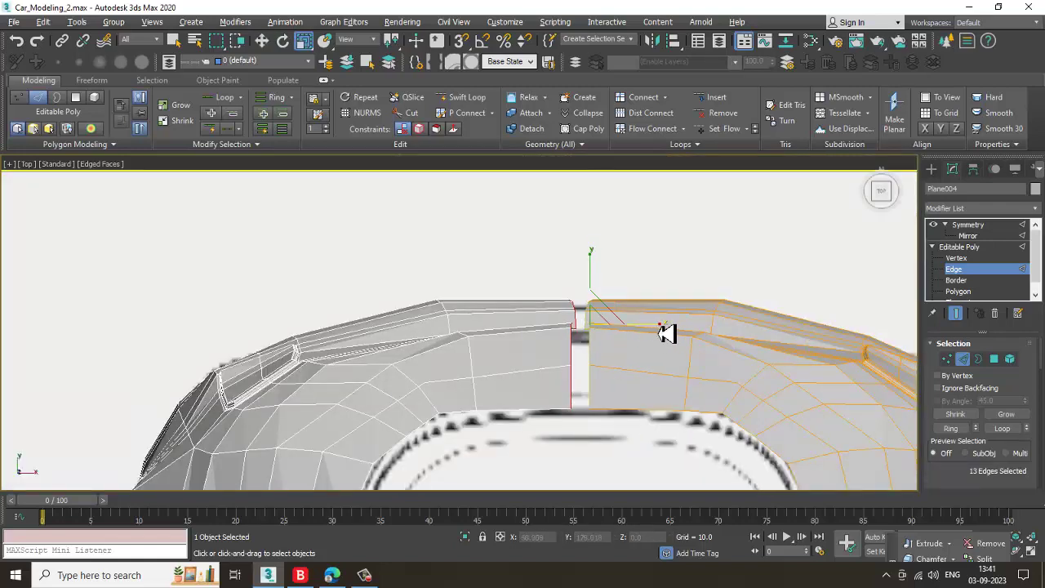
pyautogui.moveTo(667, 333); pyautogui.dragTo(421, 346)
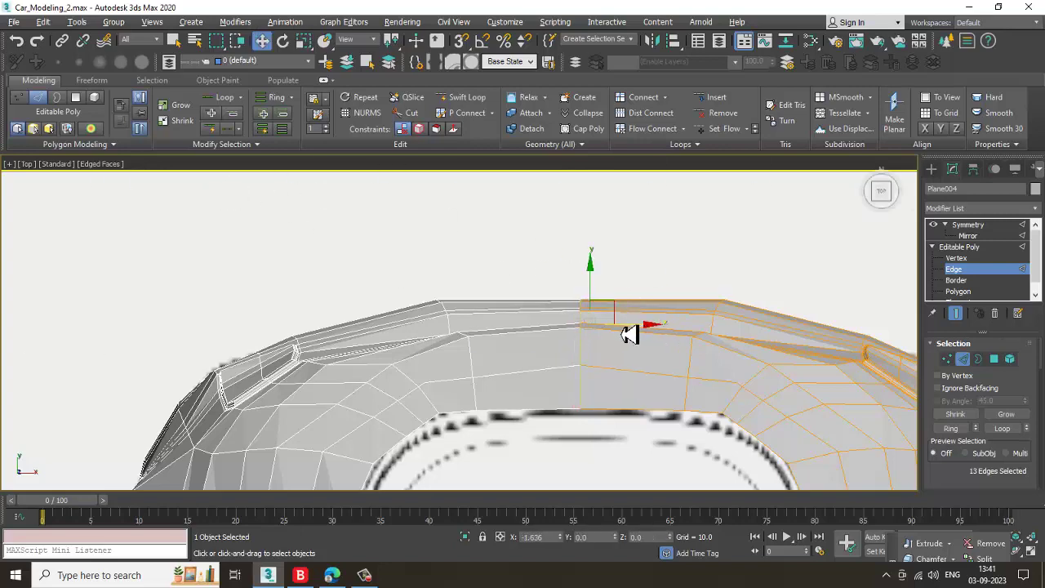
# Leave edge editing on the body, review the closed symmetry seam in the perspective view, and save the scene
pyautogui.hotkey('alt', 'w')
pyautogui.rightClick(694, 443)
pyautogui.hotkey('alt', 'w')
pyautogui.keyDown('alt'); pyautogui.moveTo(606, 372); pyautogui.dragTo(609, 312, button='middle'); pyautogui.keyUp('alt')
pyautogui.scroll(-5, 642, 357)
pyautogui.scroll(3, 609, 313)
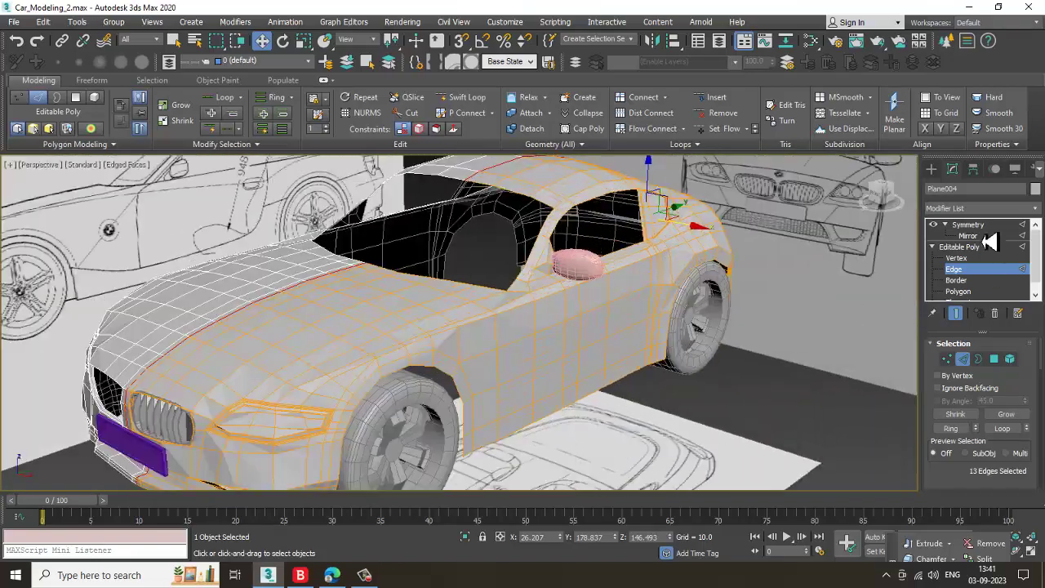
pyautogui.click(976, 267)
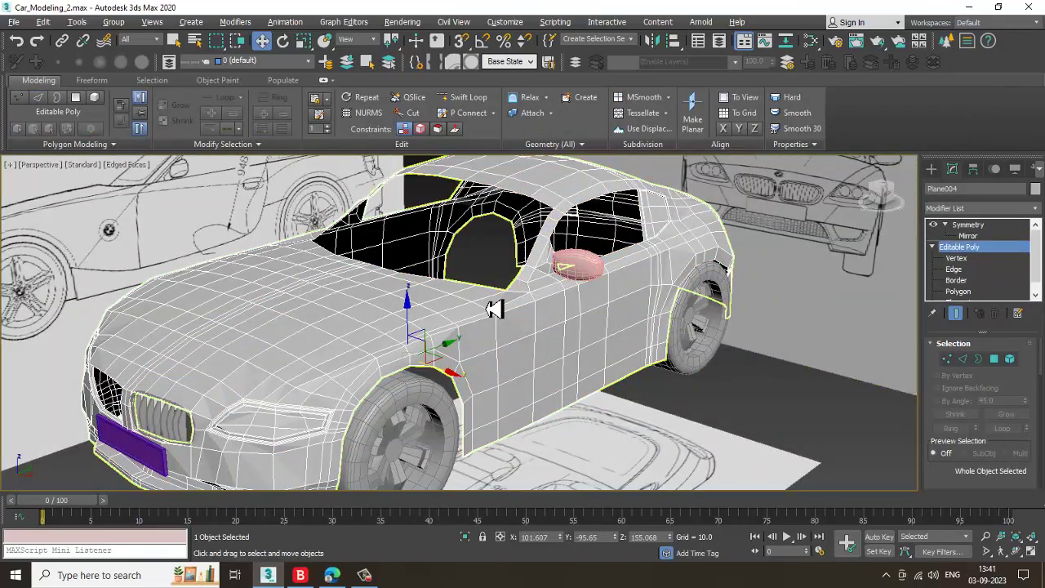
pyautogui.keyDown('alt'); pyautogui.moveTo(492, 303); pyautogui.dragTo(559, 375, button='middle'); pyautogui.keyUp('alt')
pyautogui.scroll(-3, 704, 389)
pyautogui.scroll(4, 688, 350)
pyautogui.hotkey('ctrl', 's')
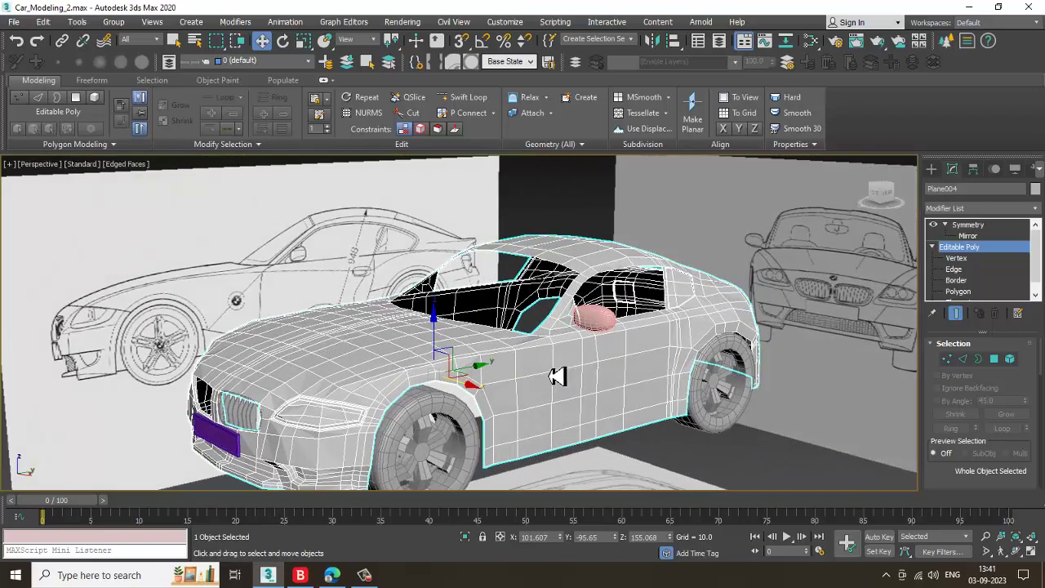
# Add a TurboSmooth modifier above Symmetry on the car body
pyautogui.scroll(-3, 559, 375)
pyautogui.click(982, 226)
pyautogui.click(987, 209)
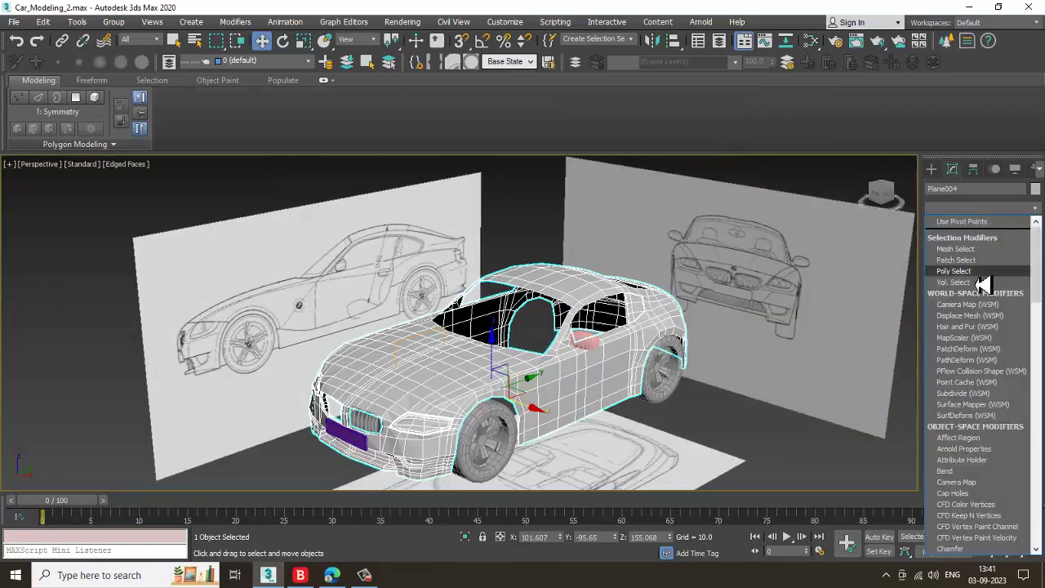
pyautogui.press('t')
pyautogui.press('u')
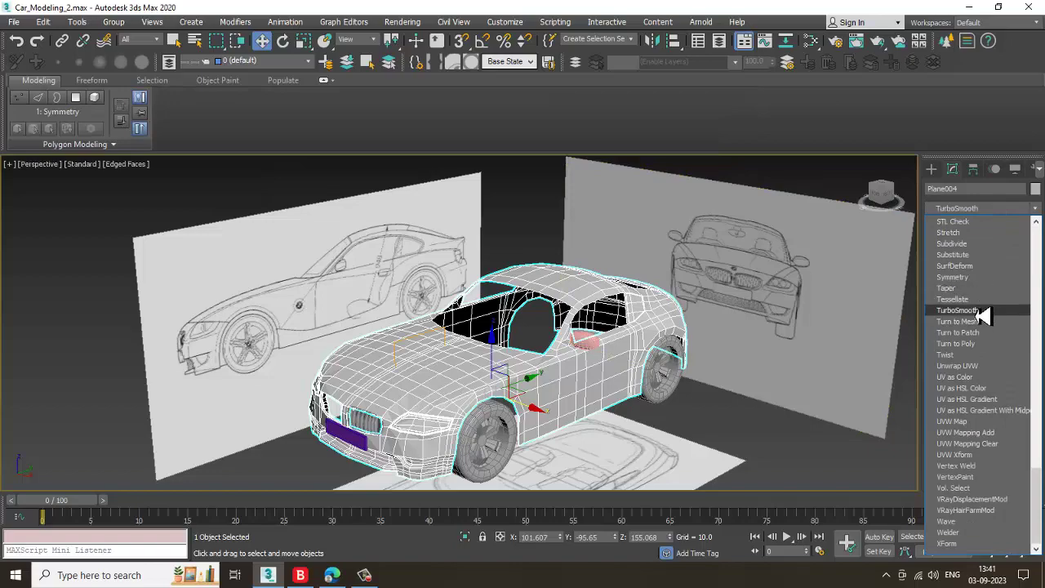
pyautogui.click(978, 315)
pyautogui.keyDown('alt'); pyautogui.moveTo(433, 412); pyautogui.dragTo(600, 414, button='middle'); pyautogui.keyUp('alt')
pyautogui.scroll(3, 601, 414)
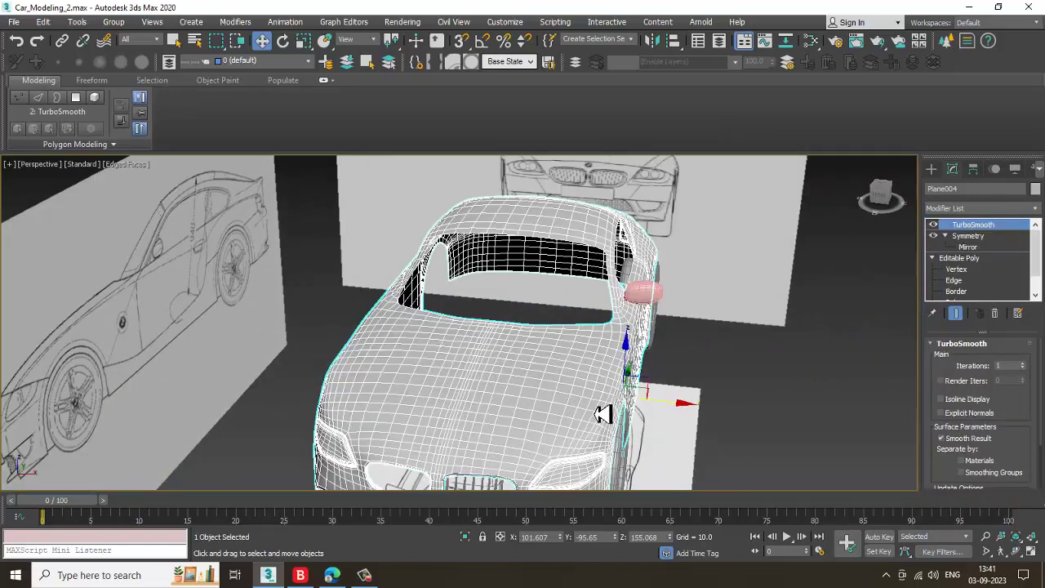
# Deselect the body, hide the mesh edges, and inspect the smoothed hood and front end
pyautogui.click(804, 416)
pyautogui.keyDown('alt'); pyautogui.moveTo(703, 401); pyautogui.dragTo(623, 384, button='middle'); pyautogui.keyUp('alt')
pyautogui.press('F4')
pyautogui.moveTo(542, 381); pyautogui.dragTo(548, 346, button='middle')
pyautogui.moveTo(702, 391)
pyautogui.keyDown('alt'); pyautogui.mouseDown(button='middle')
pyautogui.moveTo(604, 364)
pyautogui.moveTo(672, 392)
pyautogui.moveTo(500, 369)
pyautogui.mouseUp(button='middle'); pyautogui.keyUp('alt')
pyautogui.scroll(3, 662, 375)
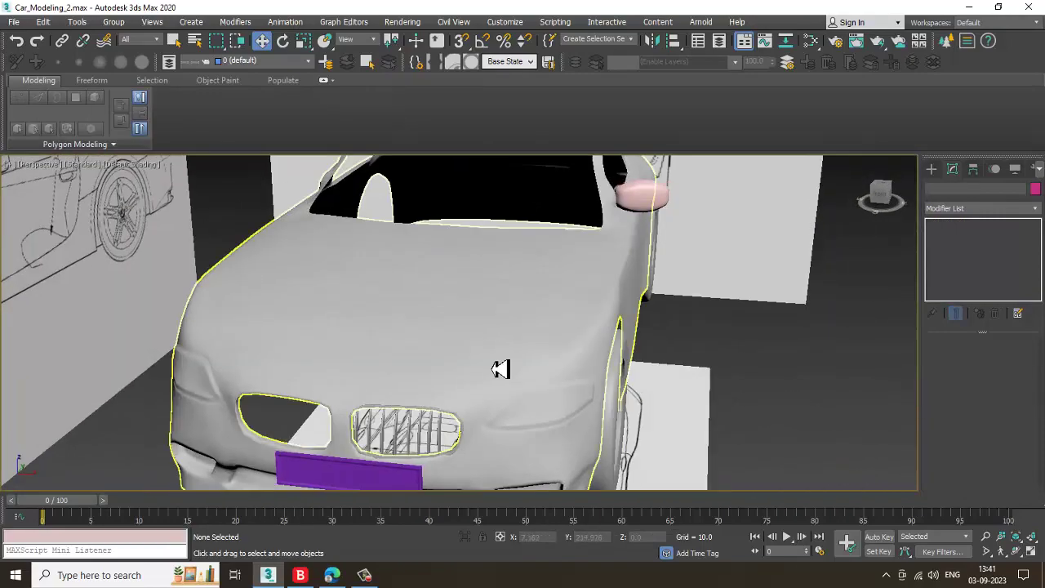
# Select the body, switch off its TurboSmooth effect, and show the mesh edges again
pyautogui.click(500, 369)
pyautogui.click(935, 225)
pyautogui.keyDown('alt'); pyautogui.moveTo(662, 336); pyautogui.dragTo(633, 377, button='middle'); pyautogui.keyUp('alt')
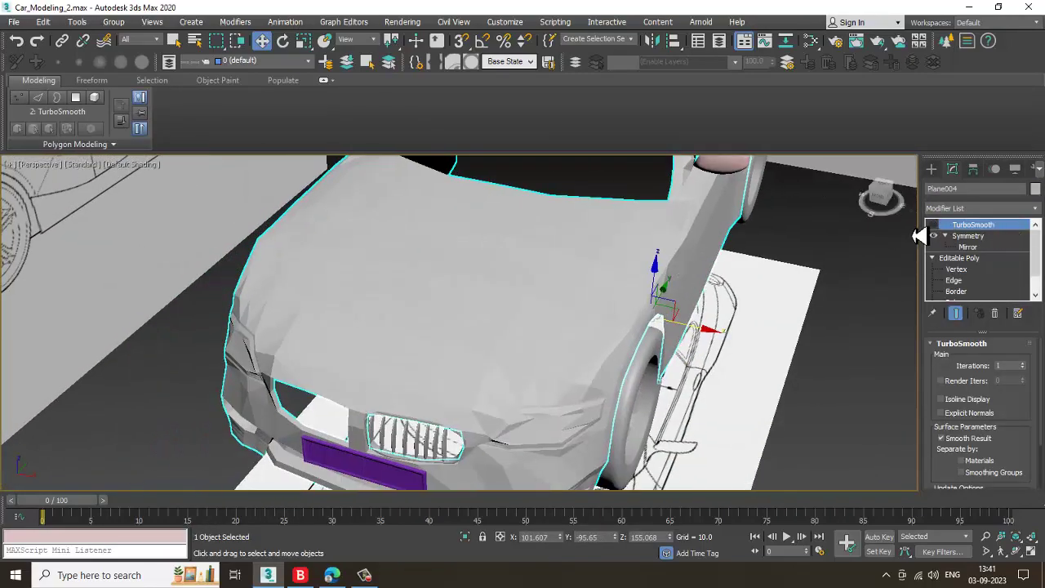
pyautogui.press('F4')
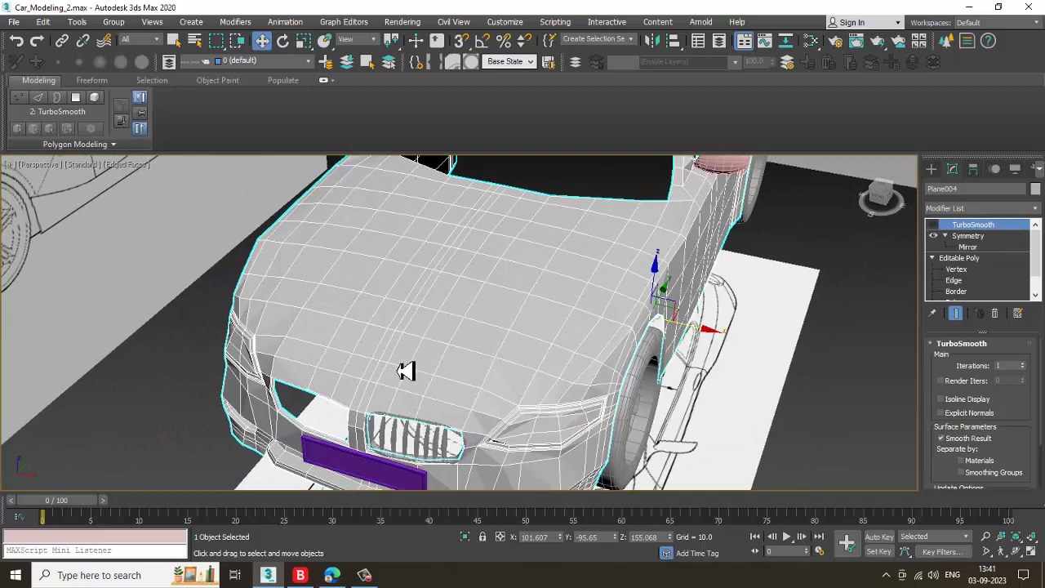
# Try NURMS smoothing with 1 iteration on the kidney grille frame, and turn it off again
pyautogui.scroll(8, 403, 368)
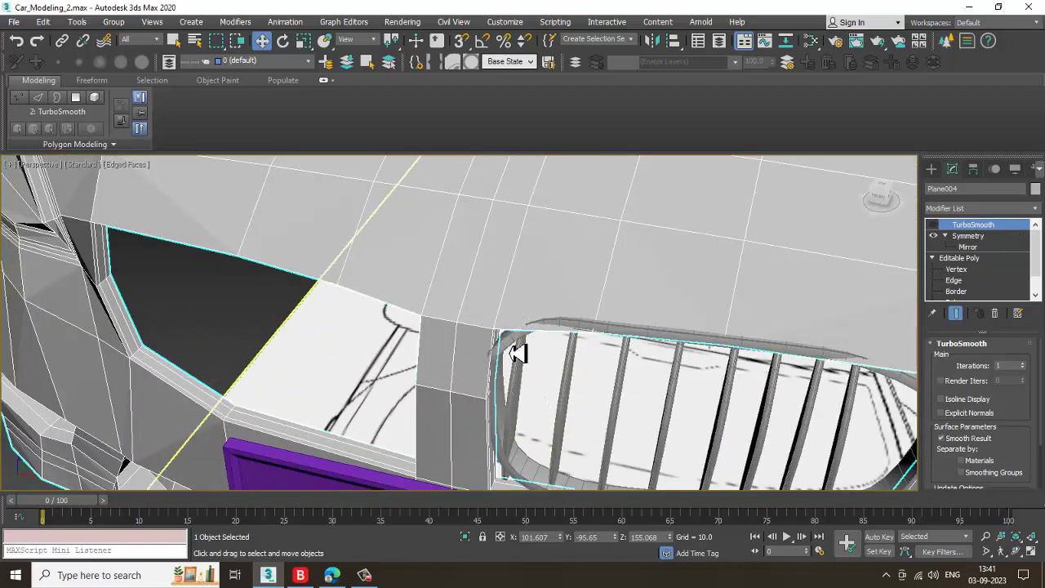
pyautogui.click(521, 352)
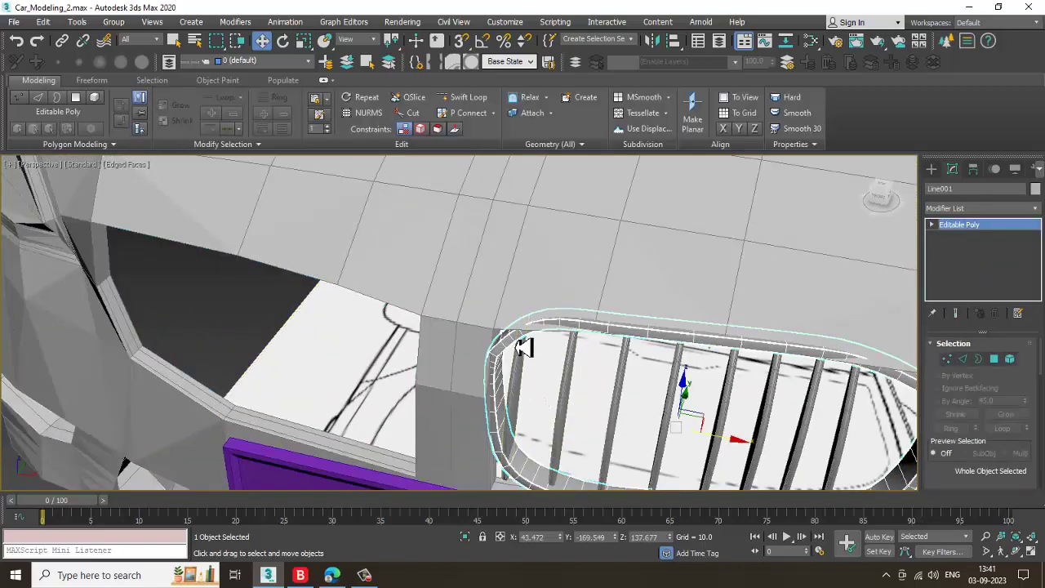
pyautogui.click(575, 266)
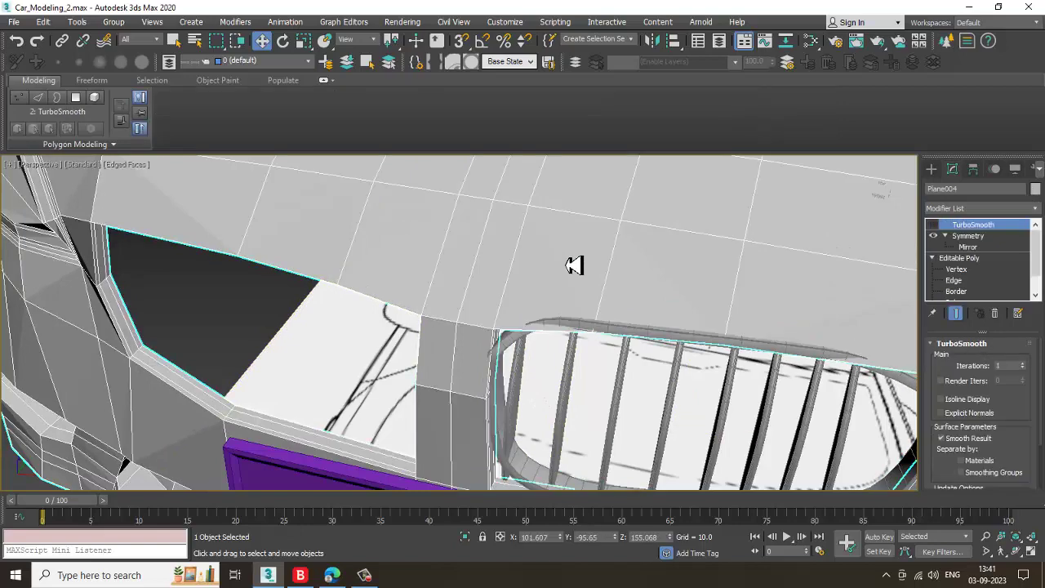
pyautogui.click(513, 352)
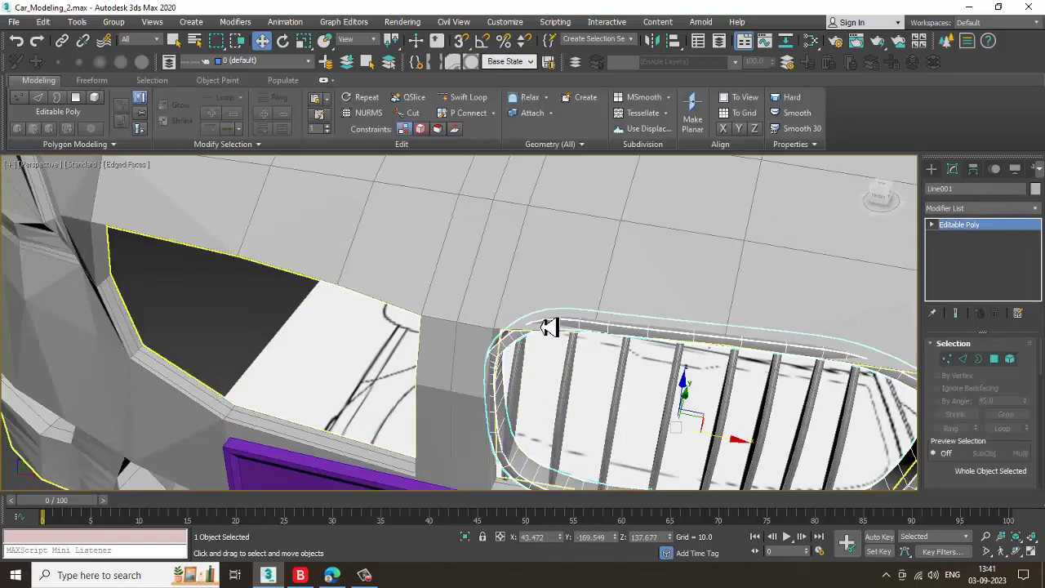
pyautogui.rightClick(521, 347)
pyautogui.click(487, 204)
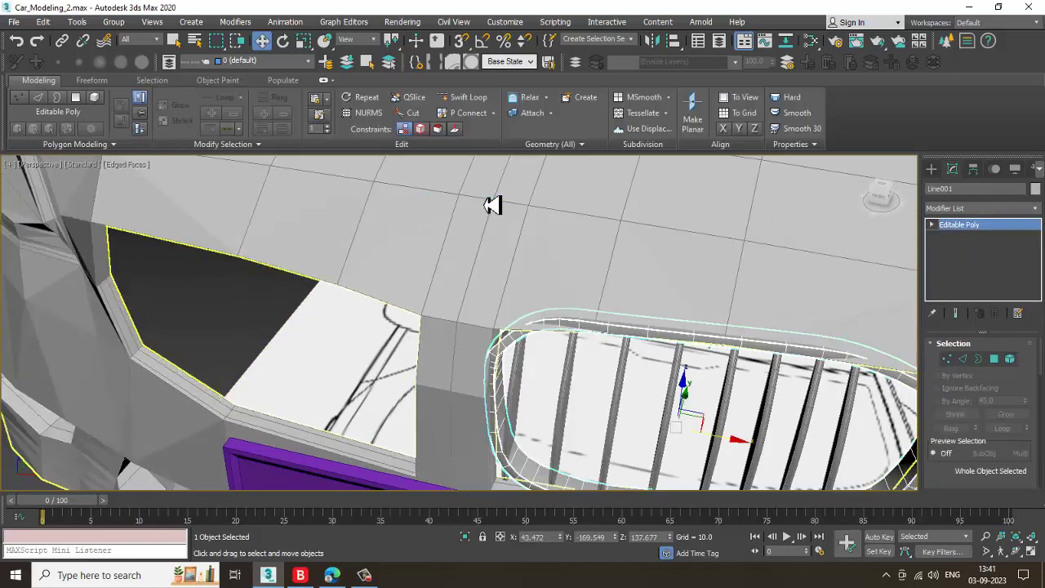
pyautogui.scroll(-5, 637, 335)
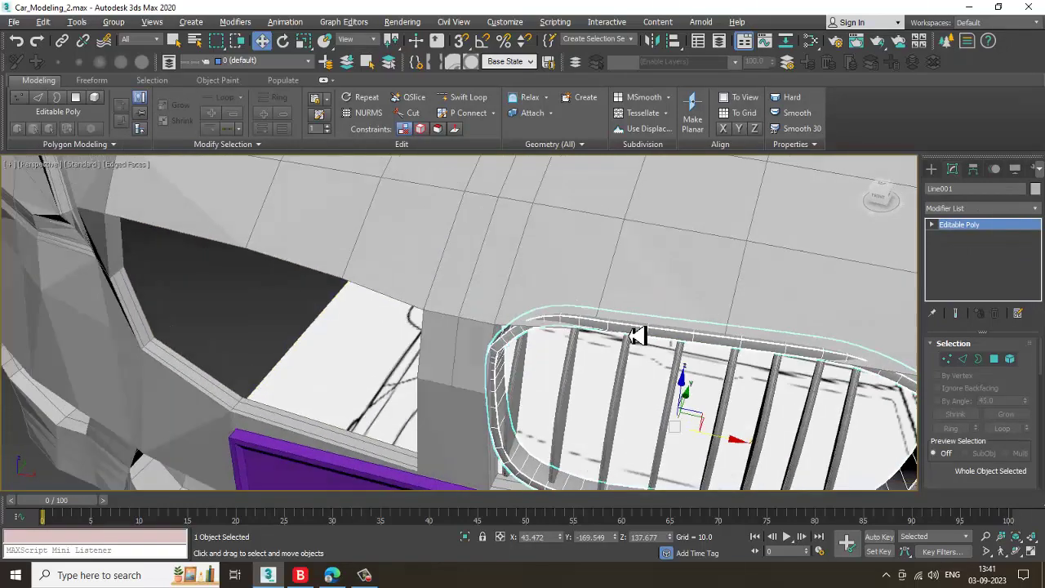
pyautogui.scroll(5, 608, 340)
pyautogui.scroll(-5, 614, 334)
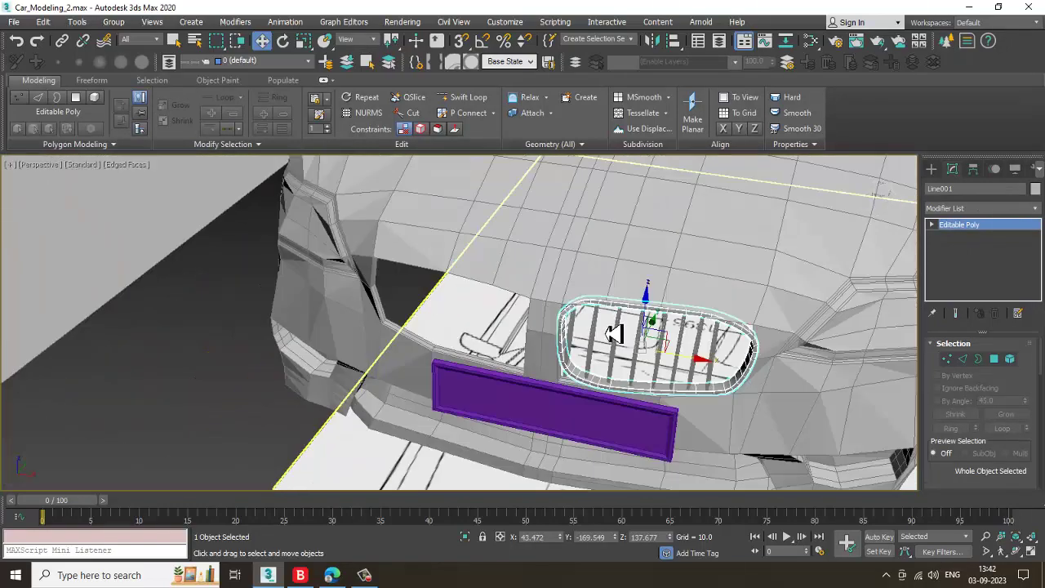
pyautogui.scroll(4, 614, 334)
pyautogui.scroll(-4, 613, 334)
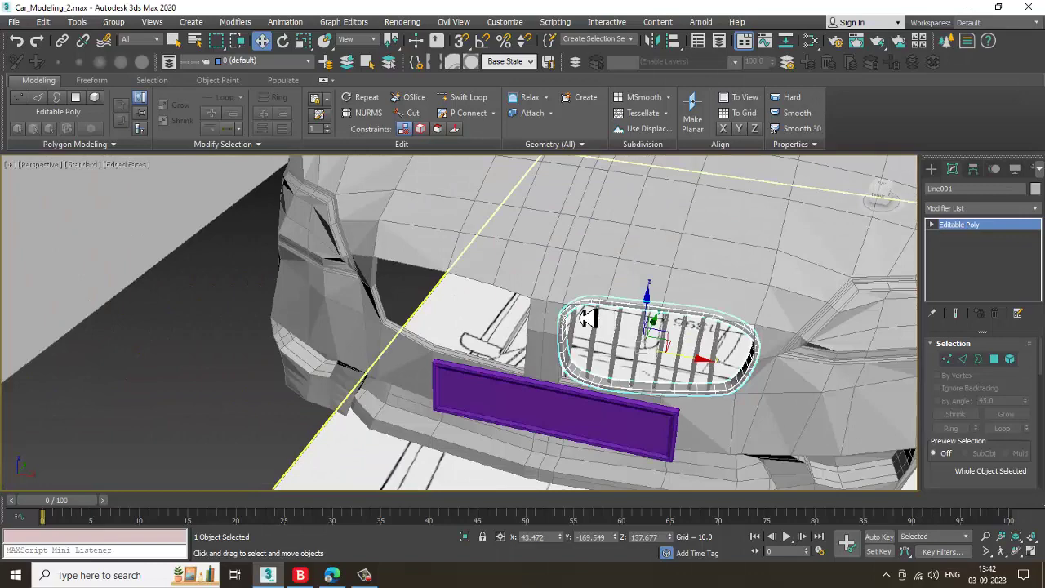
pyautogui.rightClick(573, 306)
pyautogui.click(555, 172)
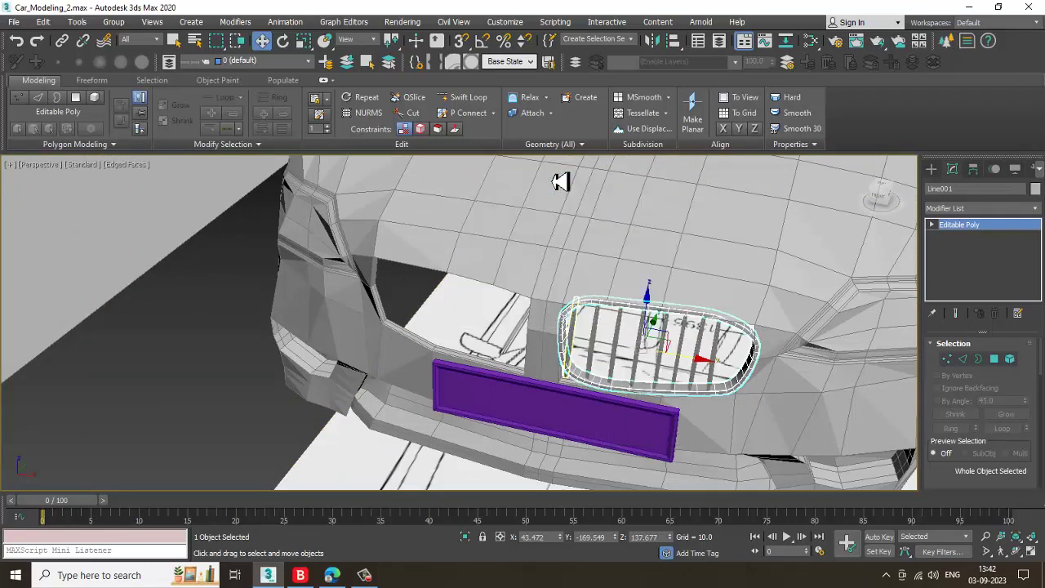
pyautogui.keyDown('alt'); pyautogui.moveTo(583, 319); pyautogui.dragTo(612, 362, button='middle'); pyautogui.keyUp('alt')
pyautogui.scroll(3, 650, 336)
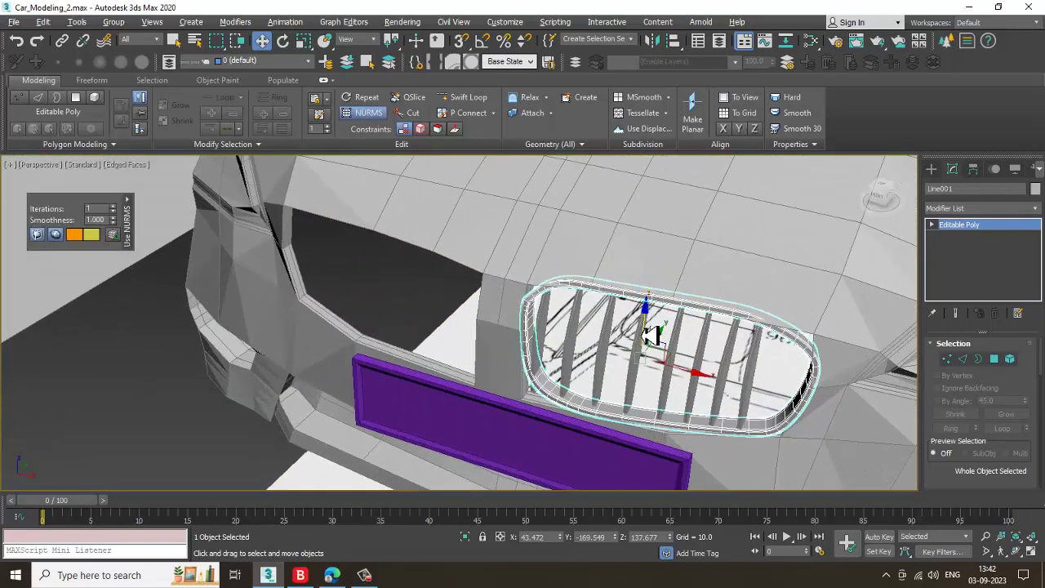
pyautogui.rightClick(541, 308)
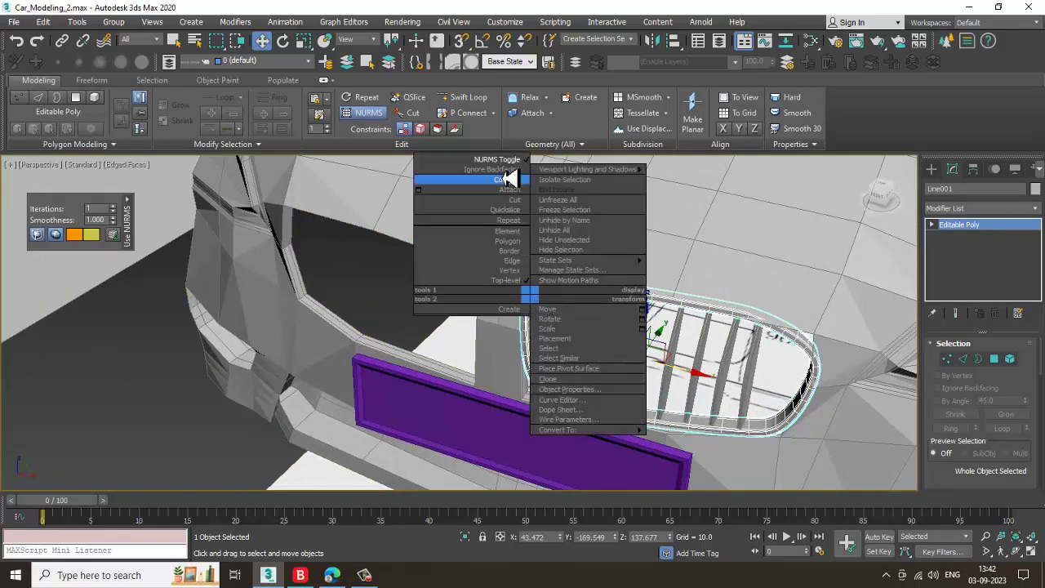
pyautogui.click(510, 170)
# Select the car body and switch its TurboSmooth effect back on around the grille openings
pyautogui.click(753, 245)
pyautogui.rightClick(688, 256)
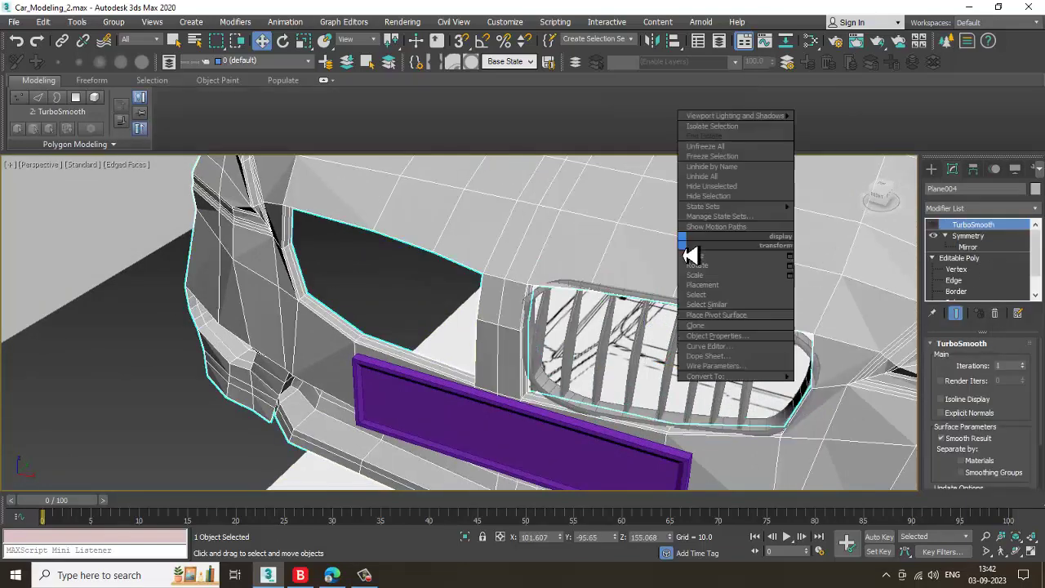
pyautogui.click(935, 229)
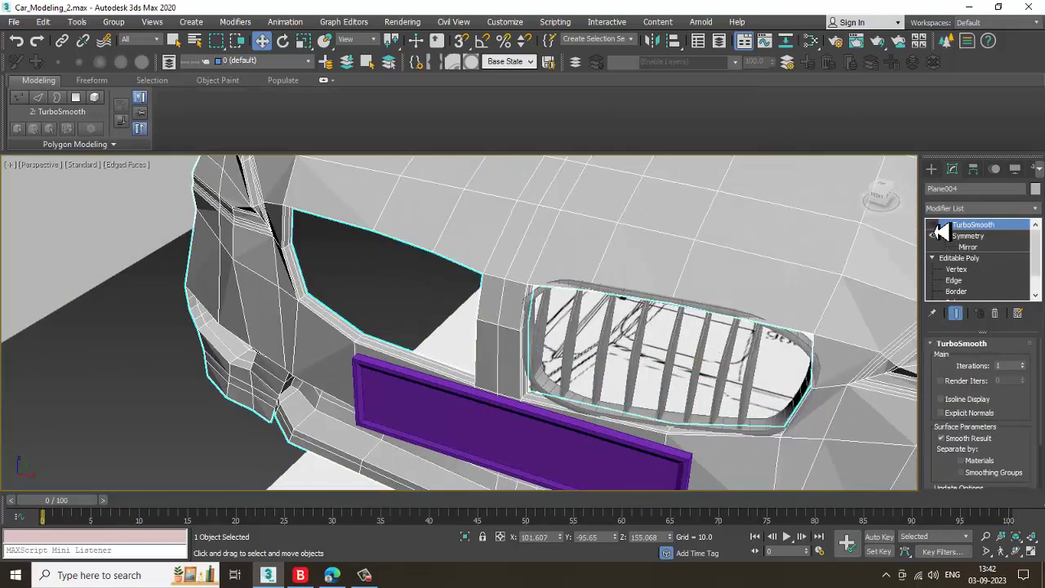
pyautogui.click(938, 225)
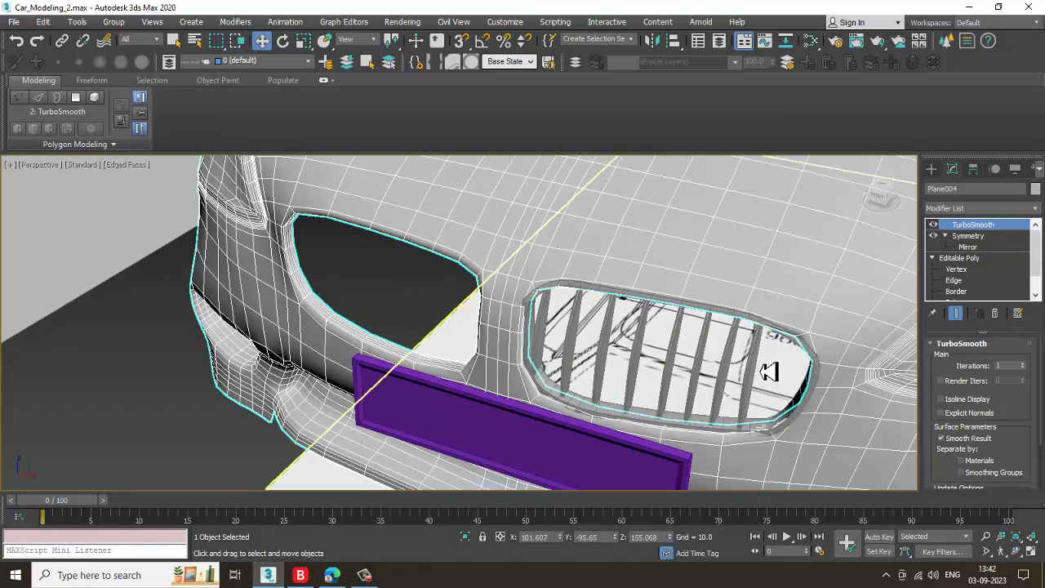
pyautogui.keyDown('alt'); pyautogui.moveTo(739, 369); pyautogui.dragTo(667, 366, button='middle'); pyautogui.keyUp('alt')
# Select the grille frame together with all eight of its slats
pyautogui.click(660, 384)
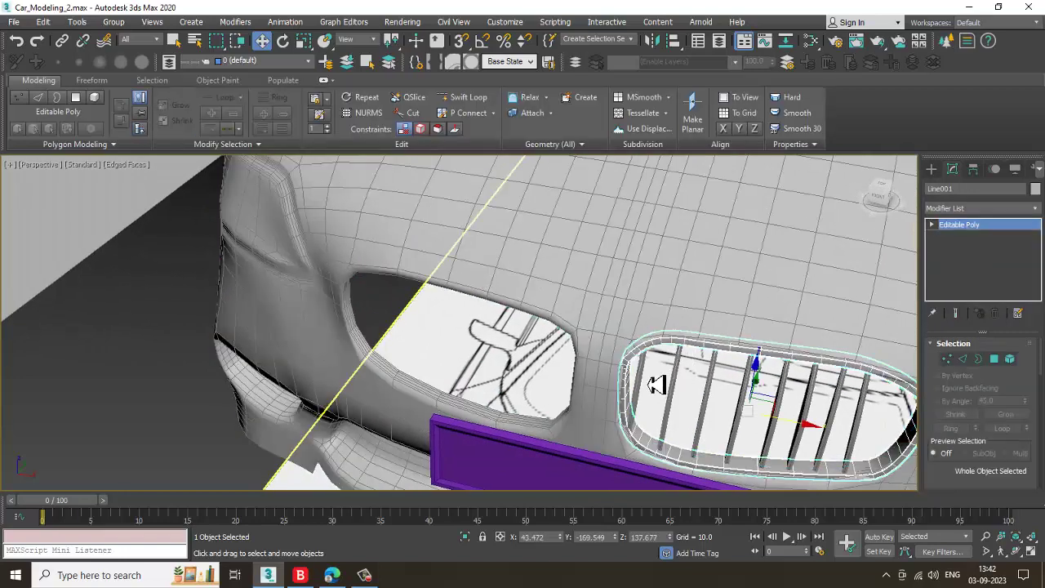
pyautogui.keyDown('ctrl'); pyautogui.click(643, 381); pyautogui.keyUp('ctrl')
pyautogui.keyDown('ctrl'); pyautogui.click(684, 390); pyautogui.keyUp('ctrl')
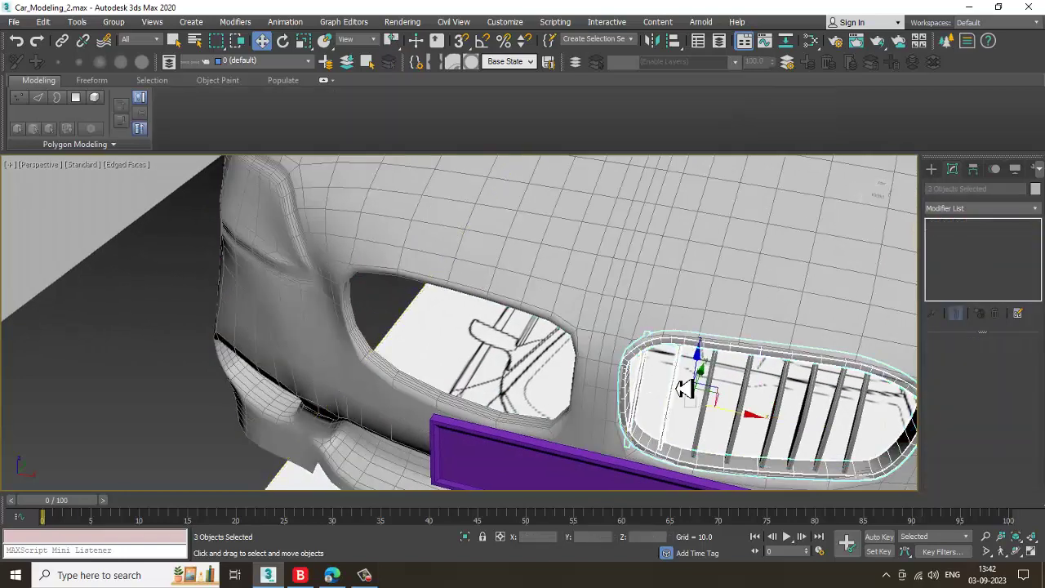
pyautogui.keyDown('ctrl'); pyautogui.click(712, 381); pyautogui.keyUp('ctrl')
pyautogui.keyDown('ctrl'); pyautogui.click(746, 390); pyautogui.keyUp('ctrl')
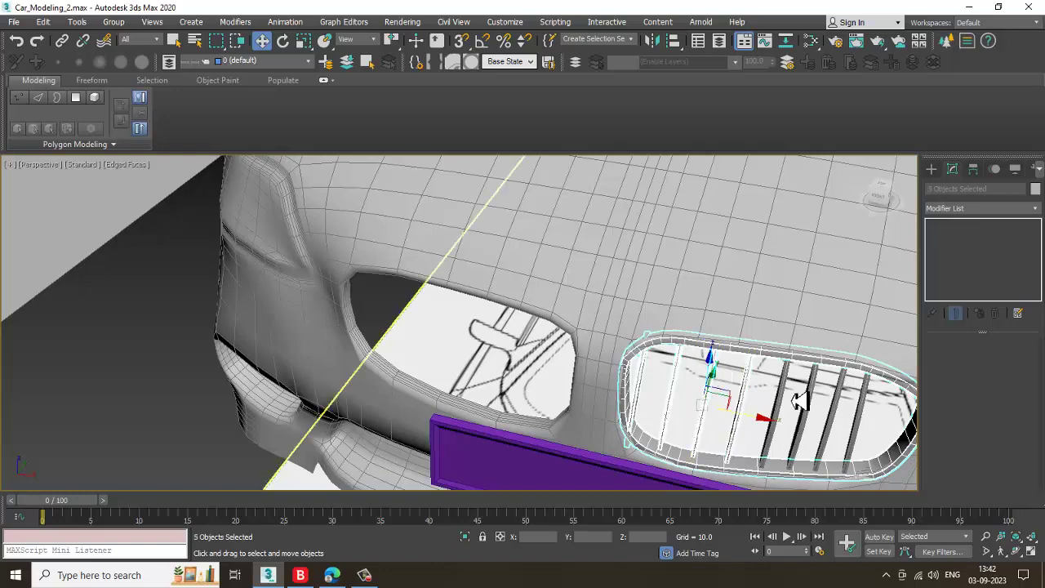
pyautogui.keyDown('ctrl'); pyautogui.click(785, 398); pyautogui.keyUp('ctrl')
pyautogui.keyDown('ctrl'); pyautogui.click(819, 402); pyautogui.keyUp('ctrl')
pyautogui.keyDown('ctrl'); pyautogui.click(841, 405); pyautogui.keyUp('ctrl')
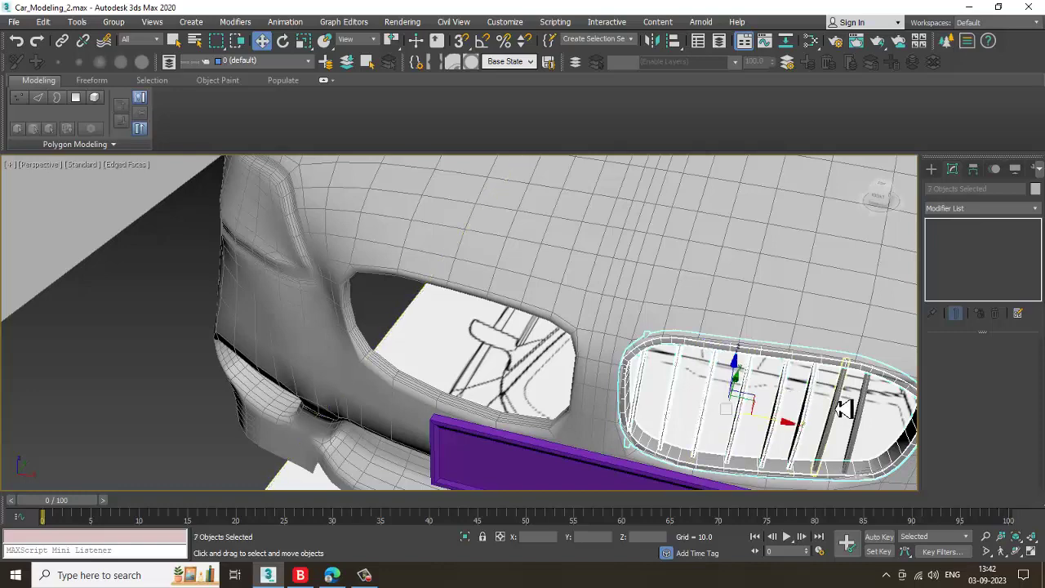
pyautogui.keyDown('ctrl'); pyautogui.click(860, 413); pyautogui.keyUp('ctrl')
pyautogui.moveTo(869, 414); pyautogui.dragTo(725, 356, button='middle')
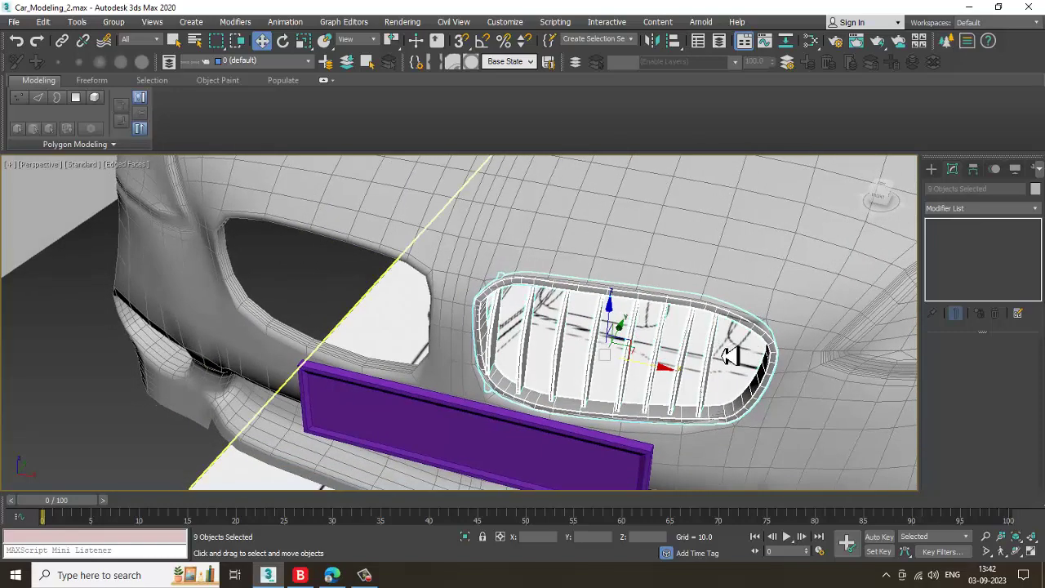
# Clone the outermost grille slat as one copy, about 3 units along X toward the frame's outer end
pyautogui.click(715, 363)
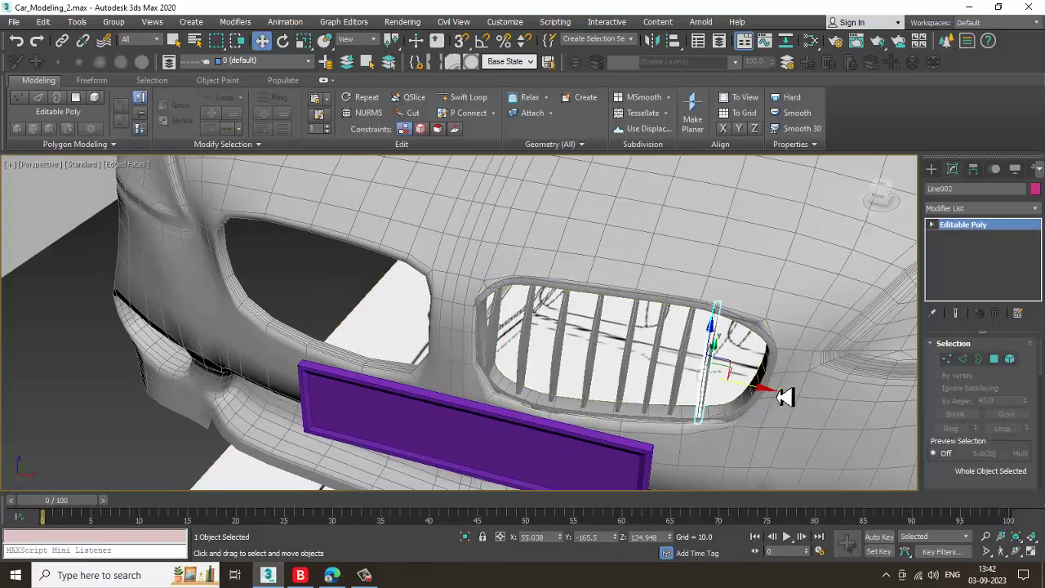
pyautogui.keyDown('shift'); pyautogui.moveTo(748, 388); pyautogui.dragTo(784, 397); pyautogui.keyUp('shift')
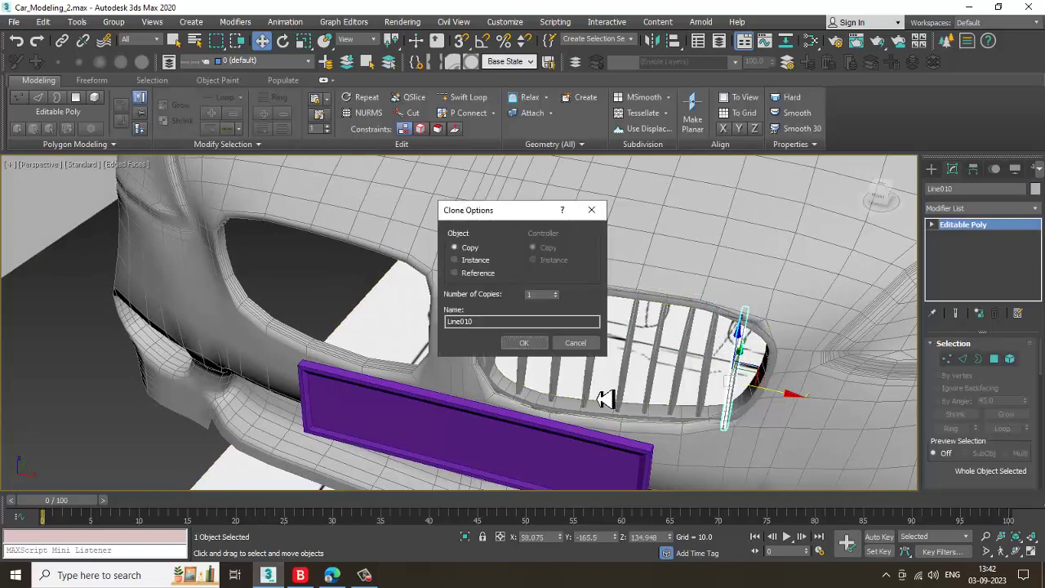
pyautogui.click(535, 346)
pyautogui.moveTo(741, 394)
pyautogui.keyDown('alt'); pyautogui.mouseDown(button='middle')
pyautogui.moveTo(749, 402)
pyautogui.moveTo(707, 403)
pyautogui.mouseUp(button='middle'); pyautogui.keyUp('alt')
pyautogui.scroll(2, 719, 394)
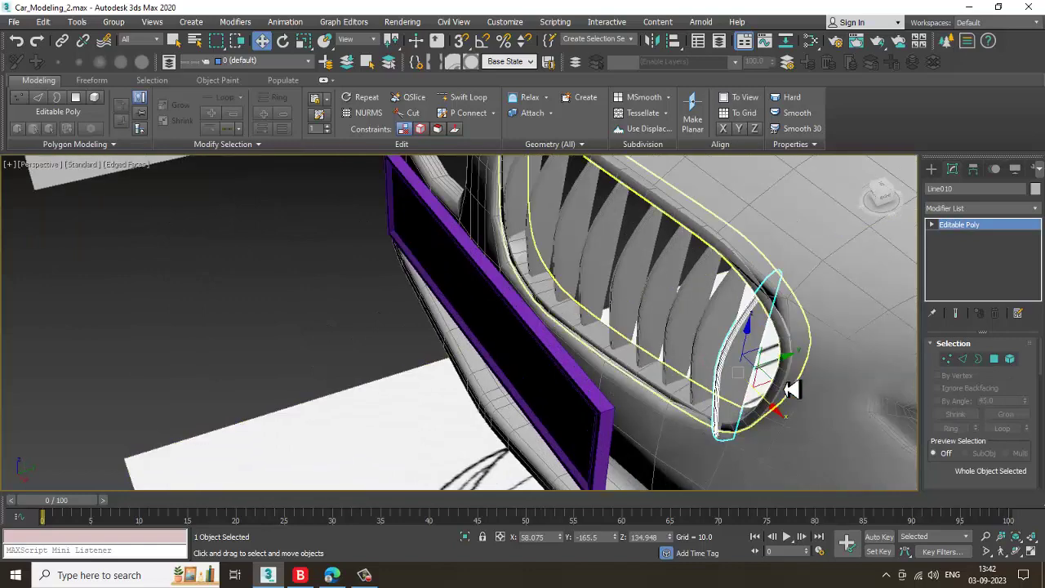
# Move the cloned outermost slat about 1.4 units along Y and about -0.3 units along X to fit the frame's outer end
pyautogui.moveTo(772, 361); pyautogui.dragTo(785, 368)
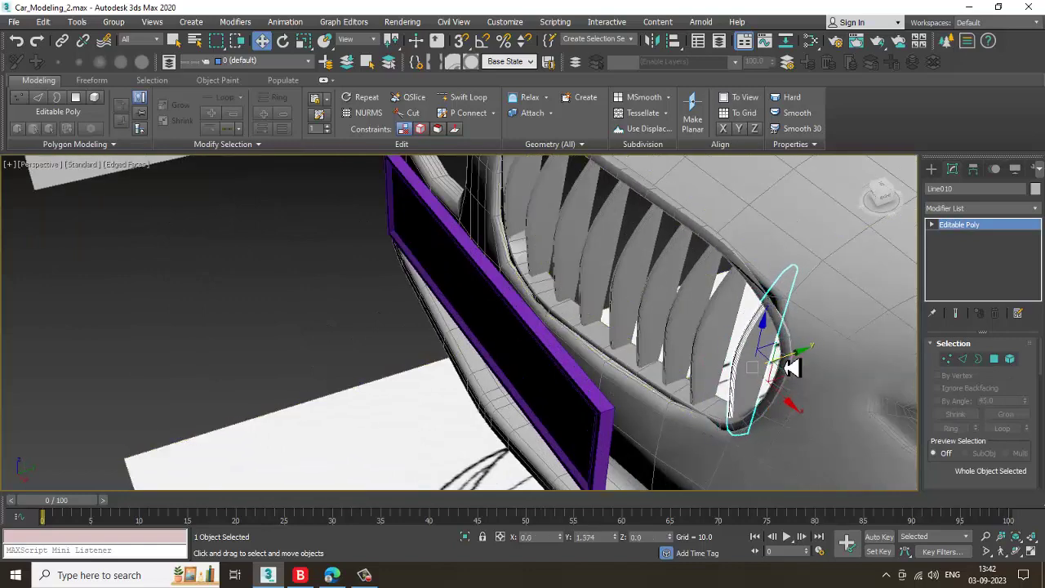
pyautogui.keyDown('alt'); pyautogui.moveTo(785, 368); pyautogui.dragTo(800, 366, button='middle'); pyautogui.keyUp('alt')
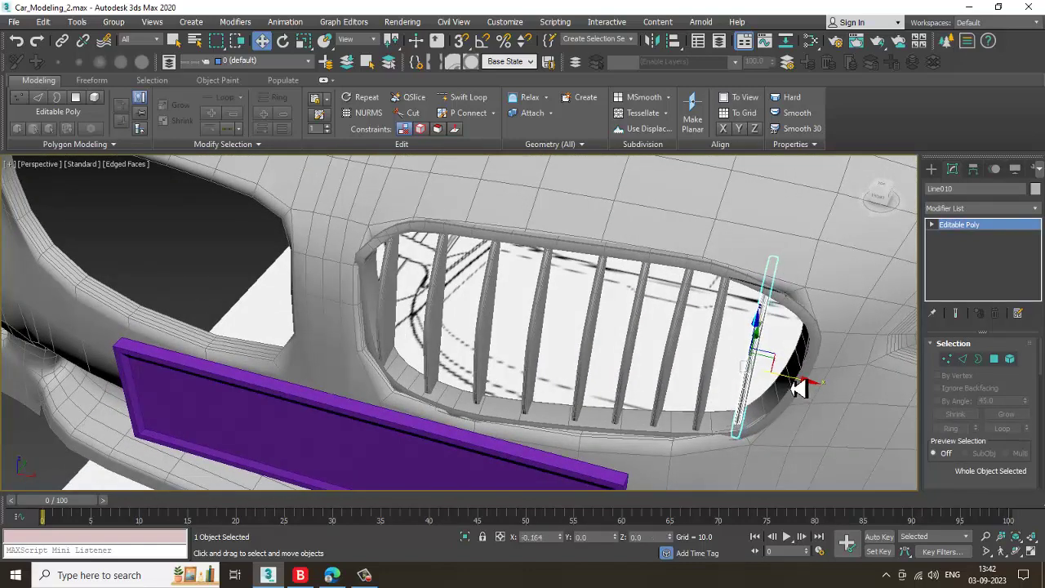
pyautogui.press('e')
pyautogui.press('w')
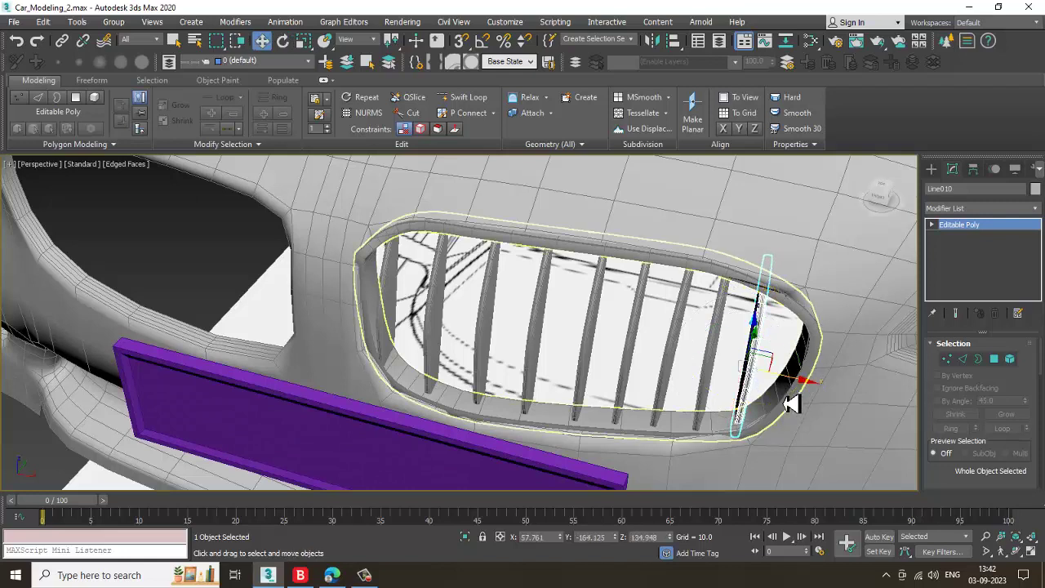
# Add the other eight slats and the kidney grille frame to the selection, so the complete grille is selected
pyautogui.keyDown('ctrl'); pyautogui.click(714, 352); pyautogui.keyUp('ctrl')
pyautogui.keyDown('ctrl'); pyautogui.click(685, 347); pyautogui.keyUp('ctrl')
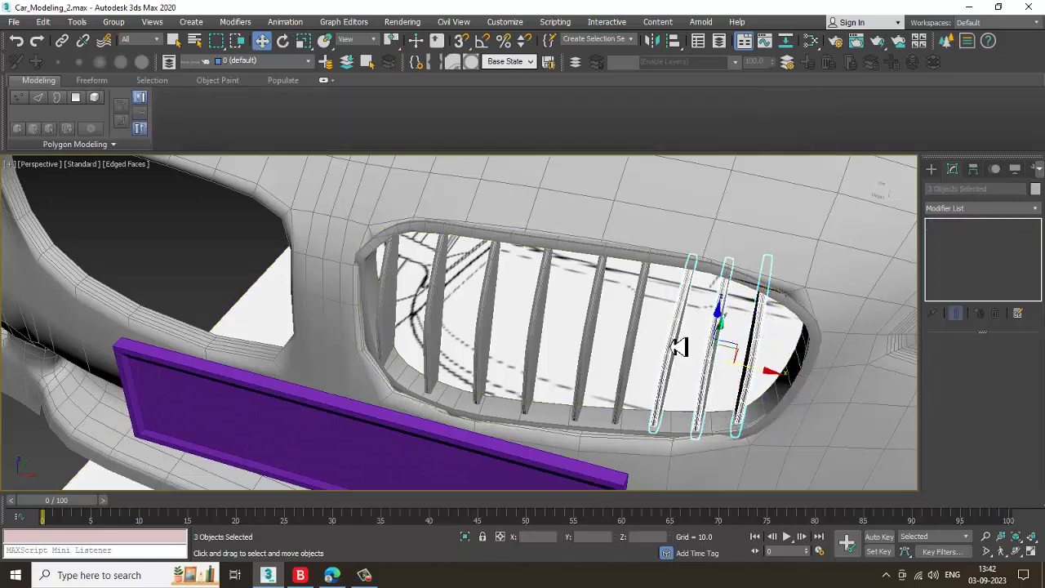
pyautogui.keyDown('ctrl'); pyautogui.click(638, 343); pyautogui.keyUp('ctrl')
pyautogui.keyDown('ctrl'); pyautogui.click(594, 333); pyautogui.keyUp('ctrl')
pyautogui.keyDown('ctrl'); pyautogui.click(539, 331); pyautogui.keyUp('ctrl')
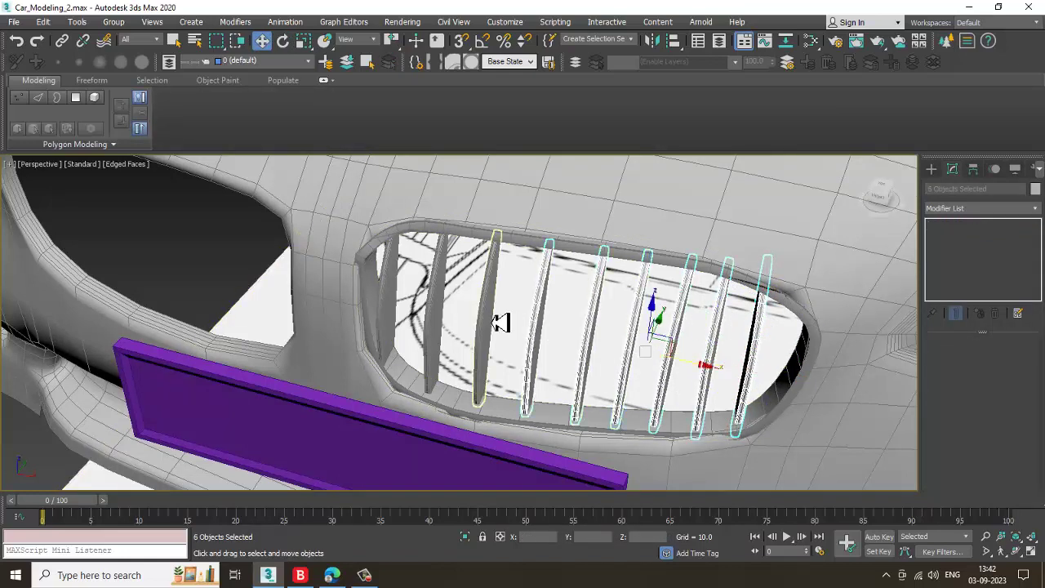
pyautogui.keyDown('ctrl'); pyautogui.click(489, 323); pyautogui.keyUp('ctrl')
pyautogui.keyDown('ctrl'); pyautogui.click(439, 311); pyautogui.keyUp('ctrl')
pyautogui.keyDown('ctrl'); pyautogui.click(390, 302); pyautogui.keyUp('ctrl')
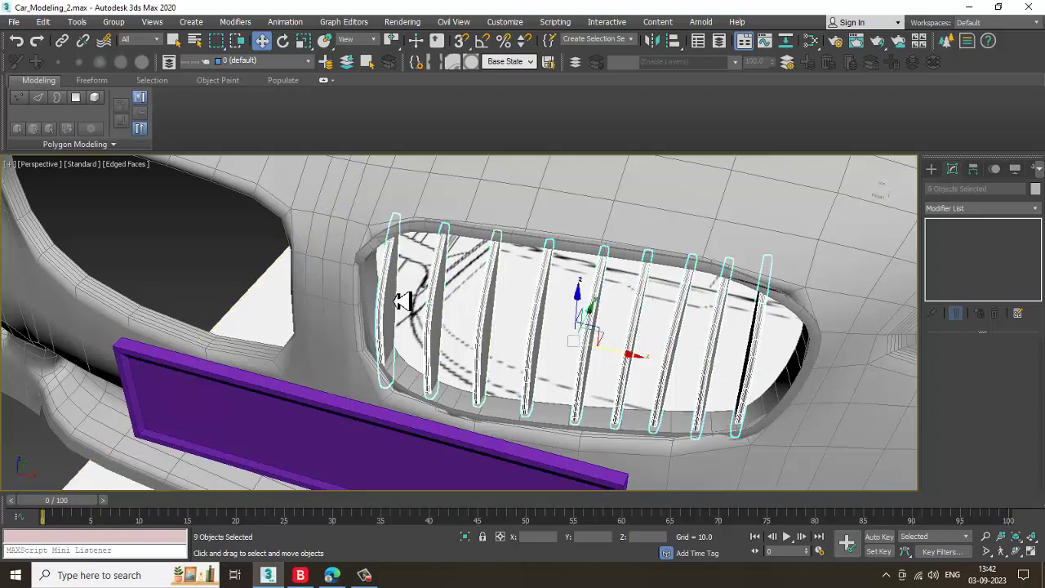
pyautogui.keyDown('ctrl'); pyautogui.click(373, 264); pyautogui.keyUp('ctrl')
# Mirror the complete grille across X as a copy and move the copy along X into the opposite kidney opening
pyautogui.scroll(-6, 431, 275)
pyautogui.keyDown('alt'); pyautogui.moveTo(434, 276); pyautogui.dragTo(589, 339, button='middle'); pyautogui.keyUp('alt')
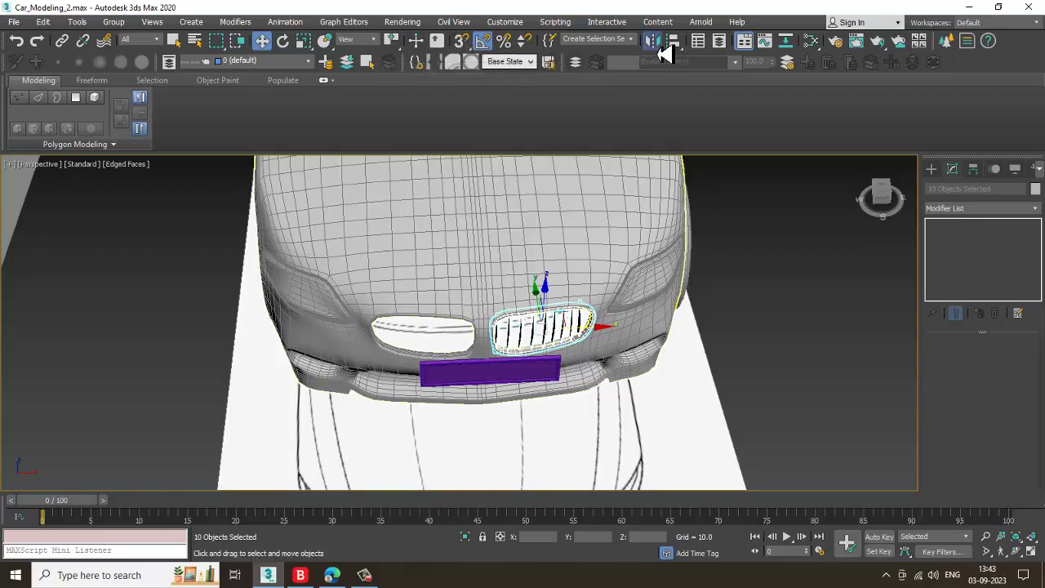
pyautogui.click(658, 44)
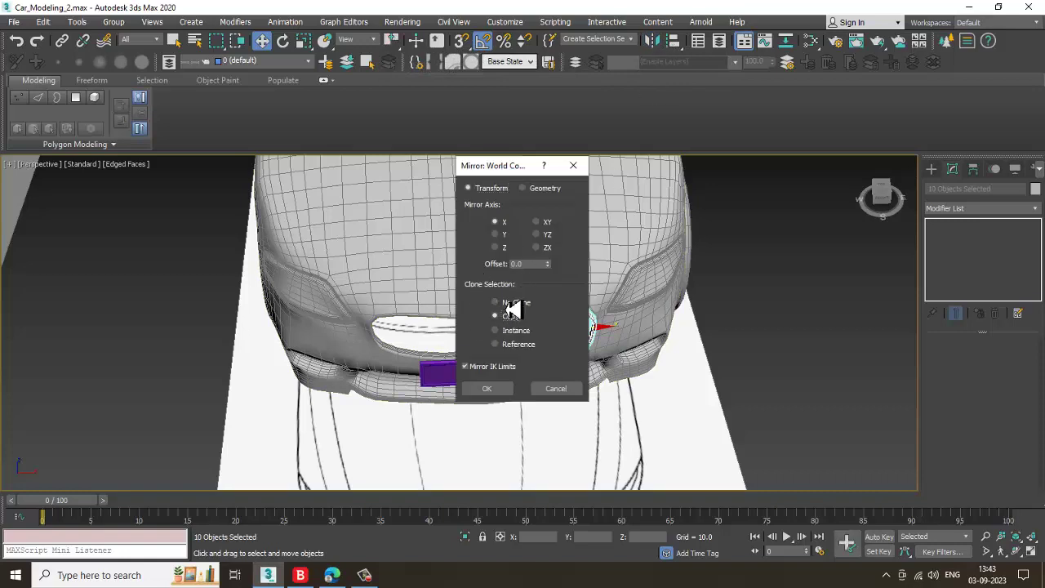
pyautogui.click(487, 389)
pyautogui.moveTo(597, 328); pyautogui.dragTo(480, 329)
pyautogui.scroll(8, 505, 329)
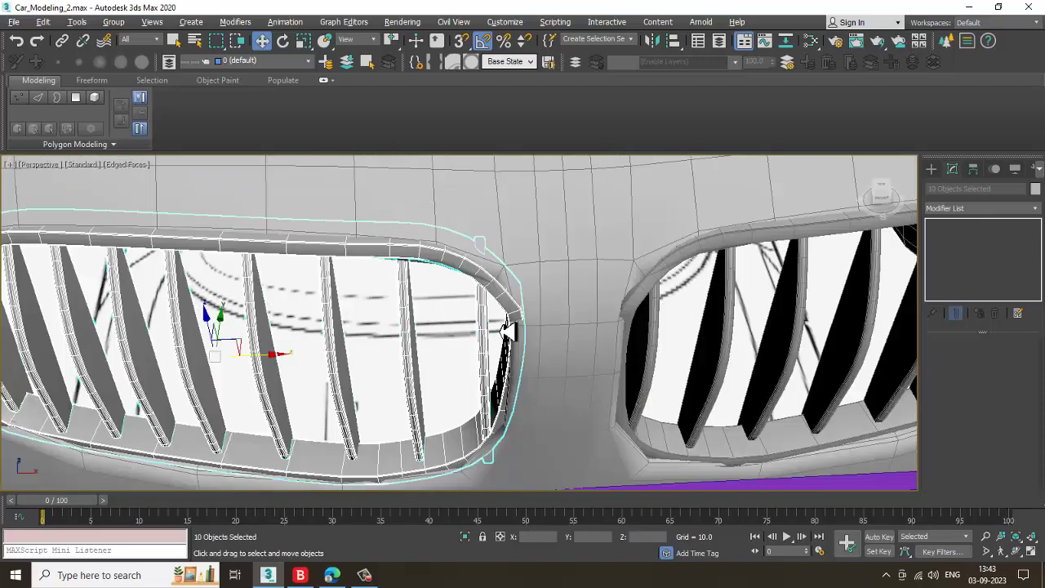
pyautogui.keyDown('alt'); pyautogui.moveTo(504, 329); pyautogui.dragTo(509, 305, button='middle'); pyautogui.keyUp('alt')
pyautogui.scroll(-5, 505, 305)
pyautogui.scroll(-1, 505, 305)
pyautogui.scroll(-3, 510, 305)
pyautogui.click(305, 392)
# Examine the whole car from the front and side, selecting the body to check its smoothed mesh
pyautogui.scroll(-4, 648, 367)
pyautogui.keyDown('alt'); pyautogui.moveTo(648, 368); pyautogui.dragTo(572, 457, button='middle'); pyautogui.keyUp('alt')
pyautogui.scroll(3, 555, 397)
pyautogui.click(614, 392)
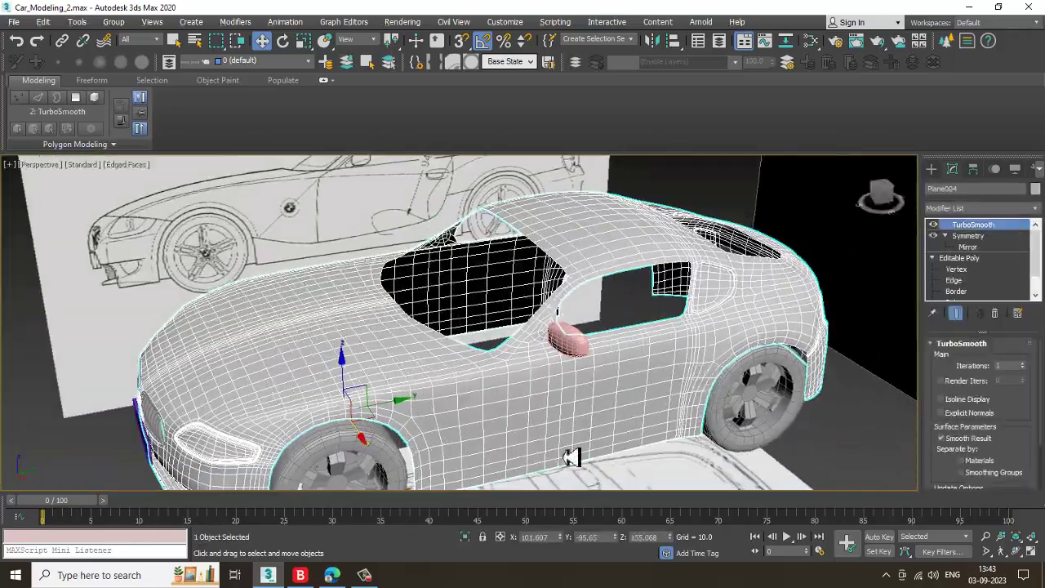
pyautogui.click(367, 577)
pyautogui.click(368, 576)
pyautogui.keyDown('alt'); pyautogui.moveTo(457, 400); pyautogui.dragTo(502, 382, button='middle'); pyautogui.keyUp('alt')
pyautogui.scroll(-4, 536, 377)
pyautogui.keyDown('alt'); pyautogui.moveTo(571, 359); pyautogui.dragTo(612, 407, button='middle'); pyautogui.keyUp('alt')
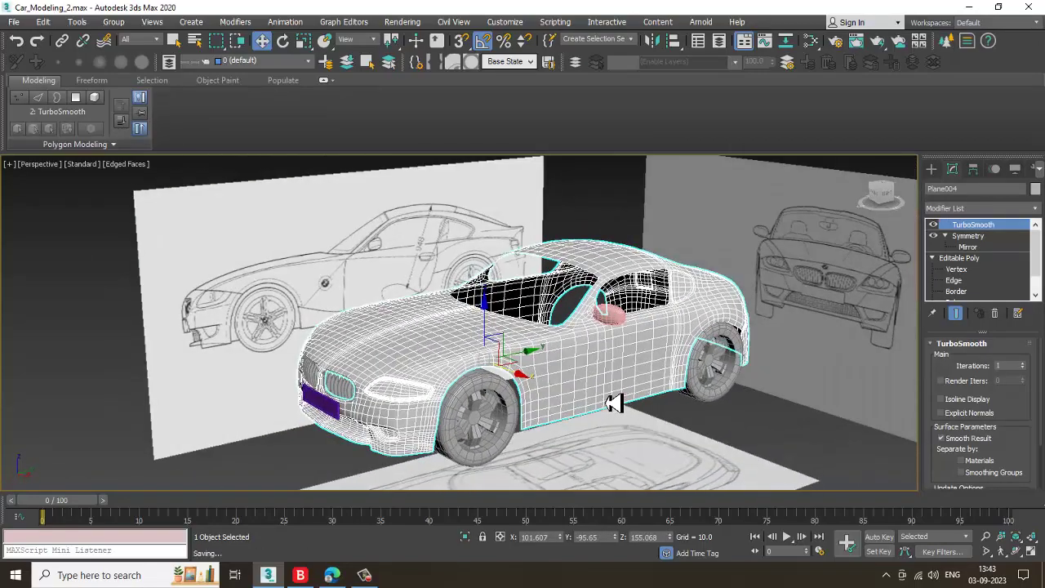
pyautogui.click(802, 455)
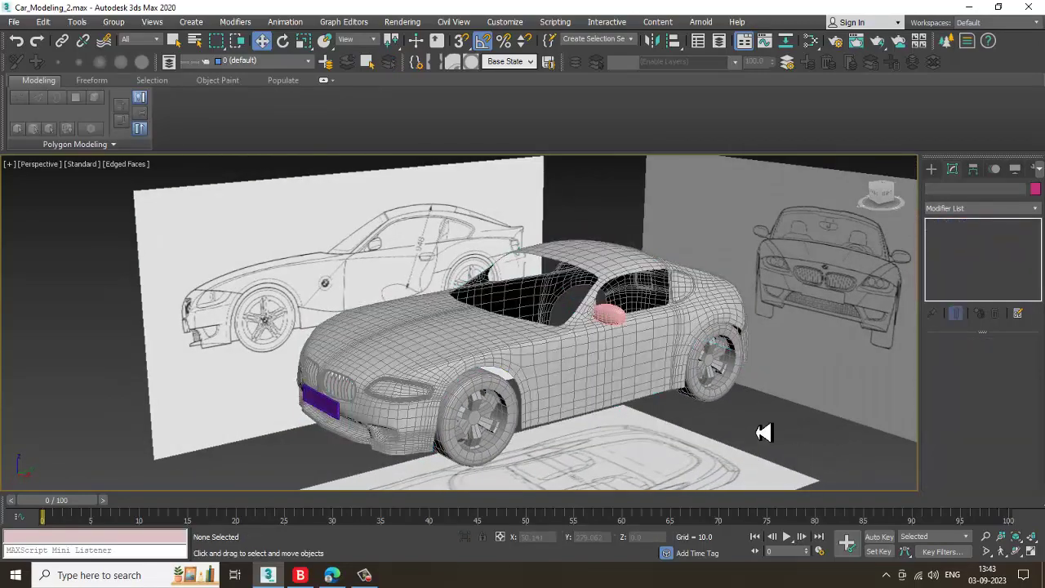
pyautogui.click(622, 372)
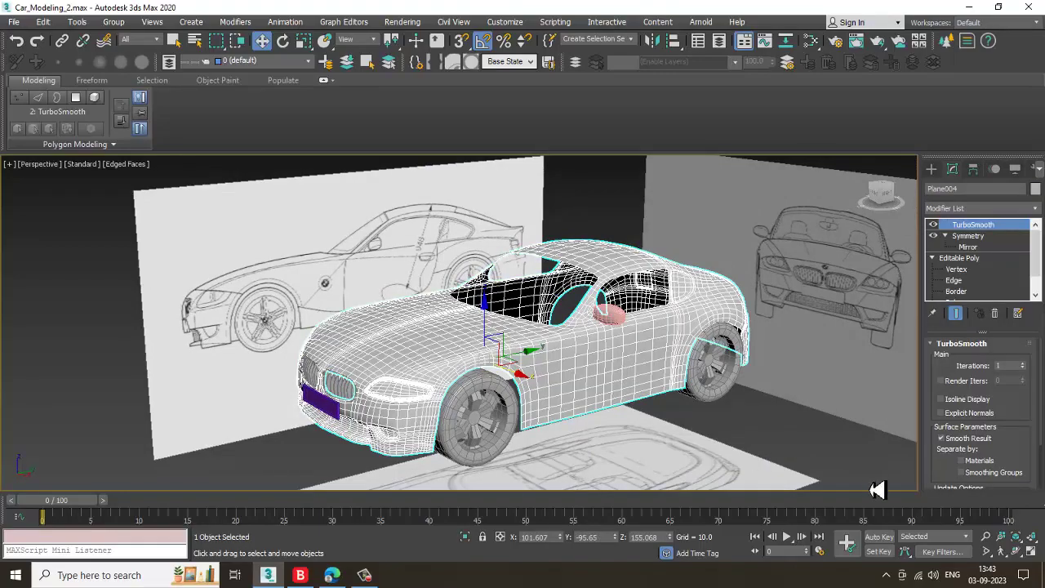